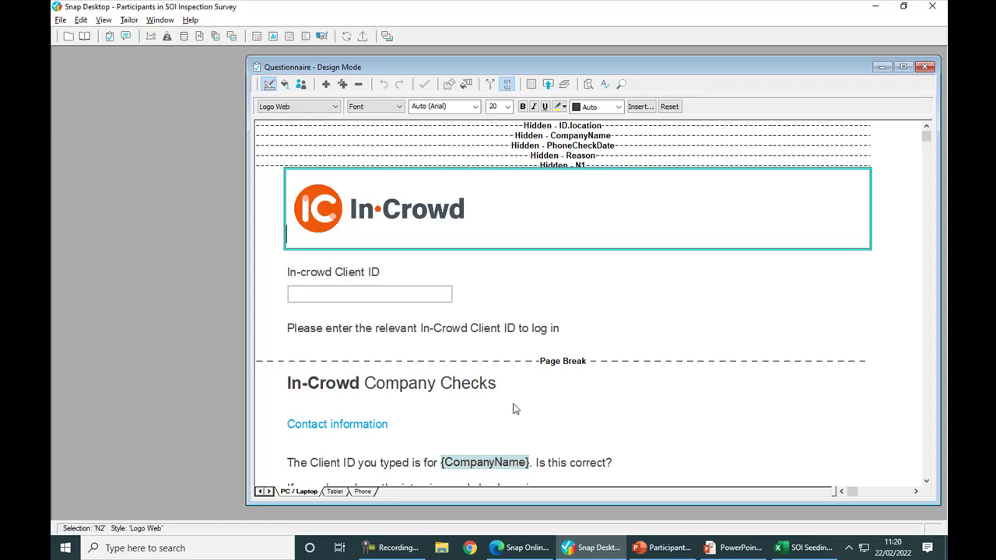
# Set the Participant paradata variable ID.name to display in the questionnaire via Questionnaire Properties.
pyautogui.click(534, 301)
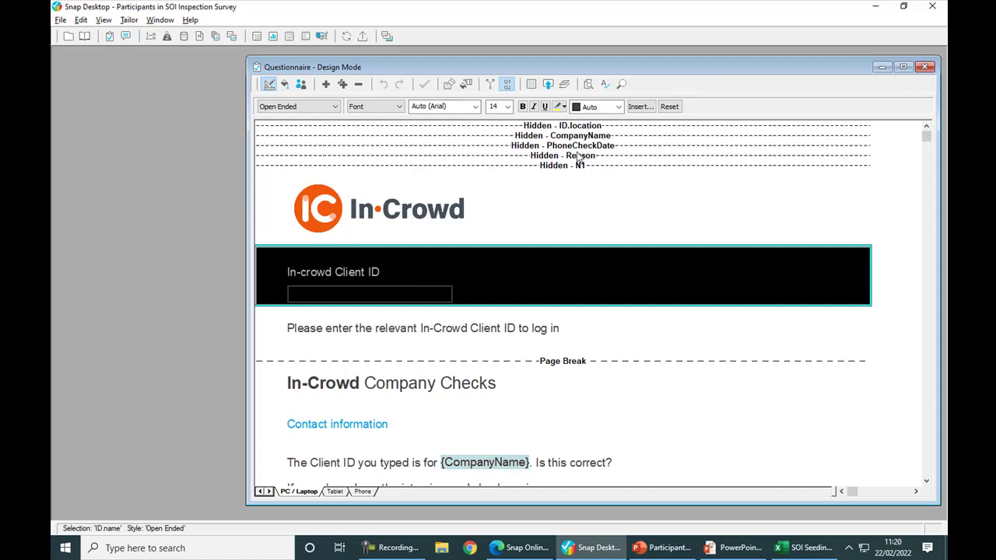
pyautogui.click(532, 84)
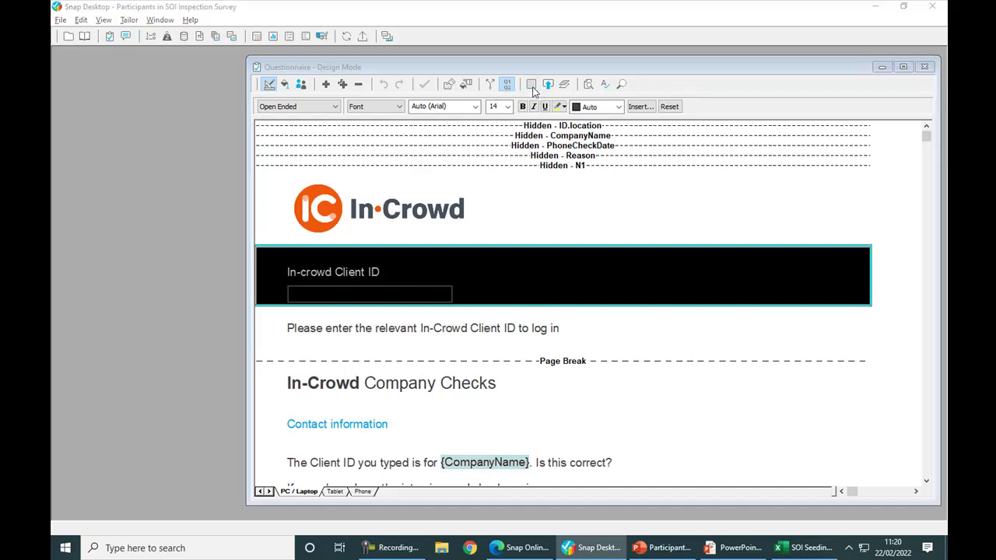
pyautogui.moveTo(429, 249); pyautogui.dragTo(424, 331)
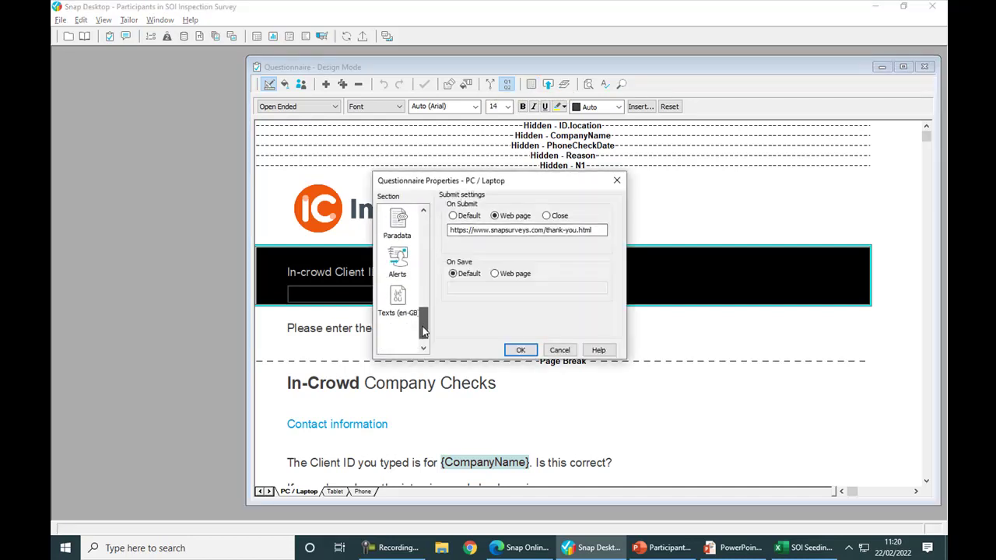
pyautogui.click(406, 236)
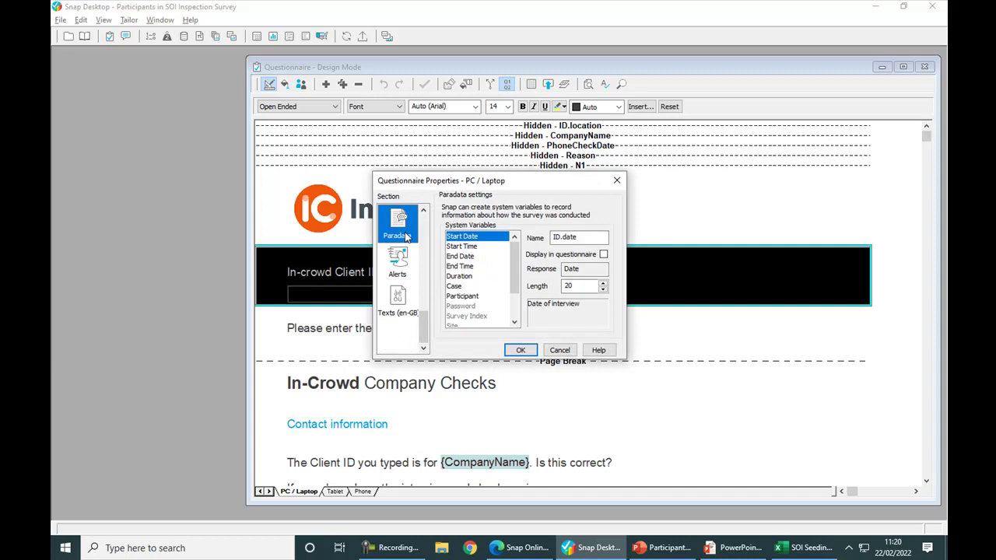
pyautogui.click(462, 298)
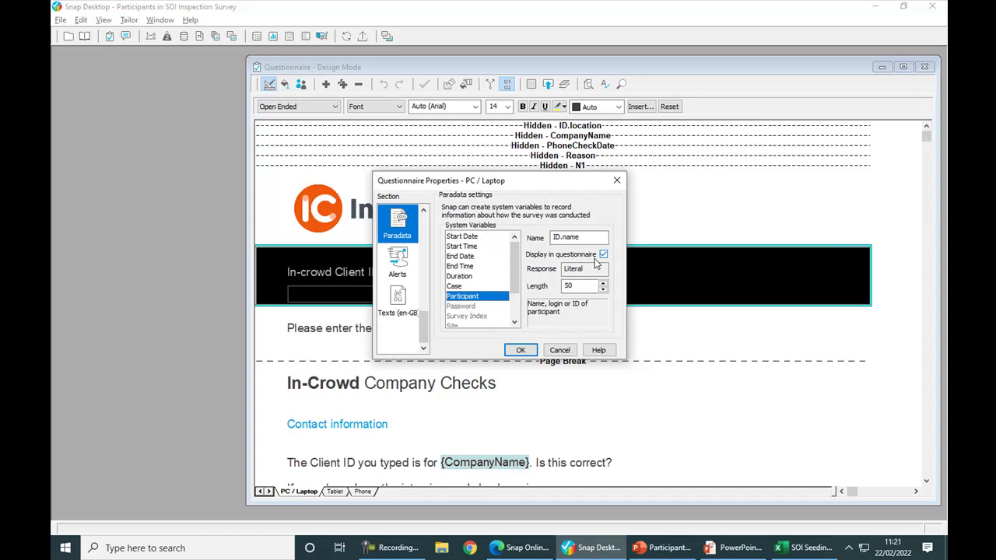
pyautogui.click(521, 351)
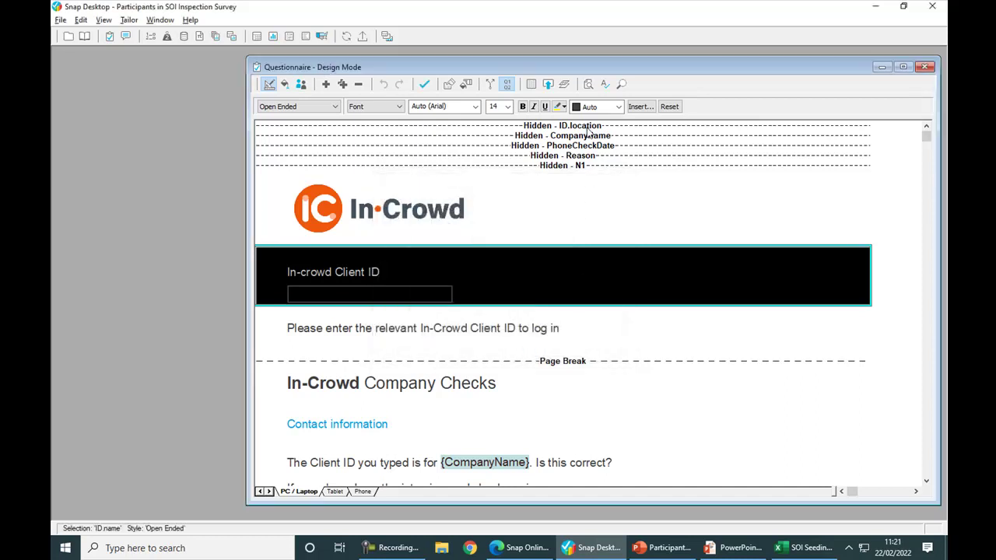
# Show the hidden CompanyName, PhoneCheckDate and Reason questions again.
pyautogui.moveTo(585, 139); pyautogui.dragTo(586, 157)
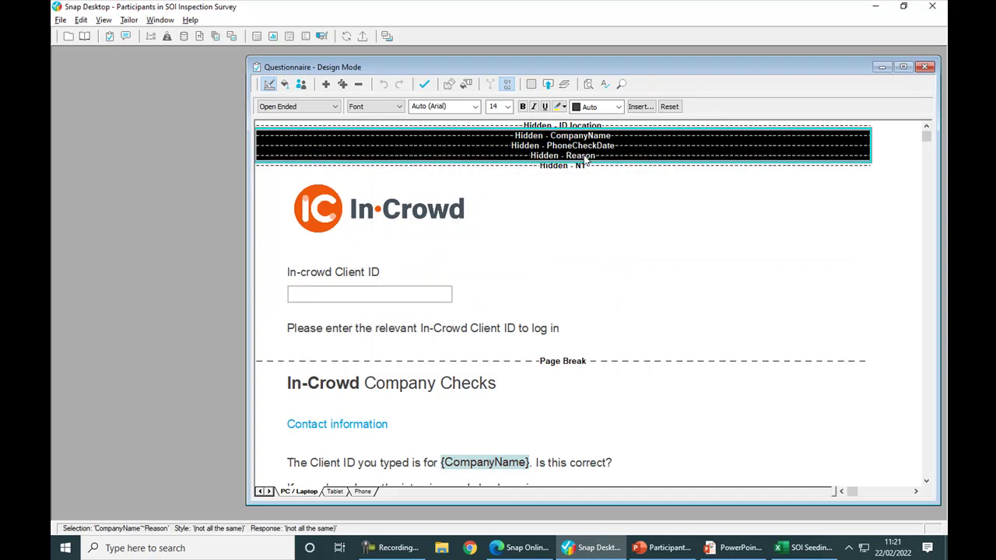
pyautogui.rightClick(634, 147)
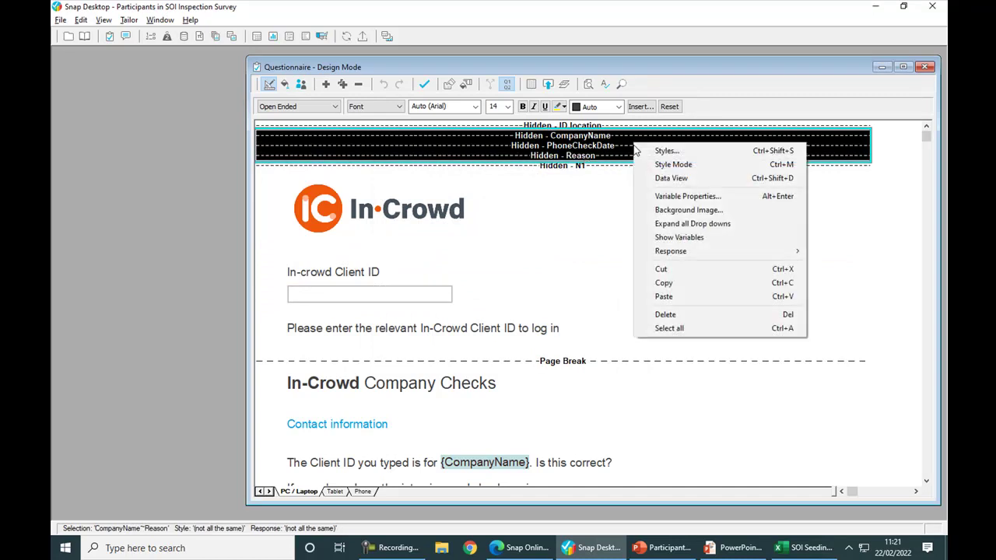
pyautogui.click(647, 239)
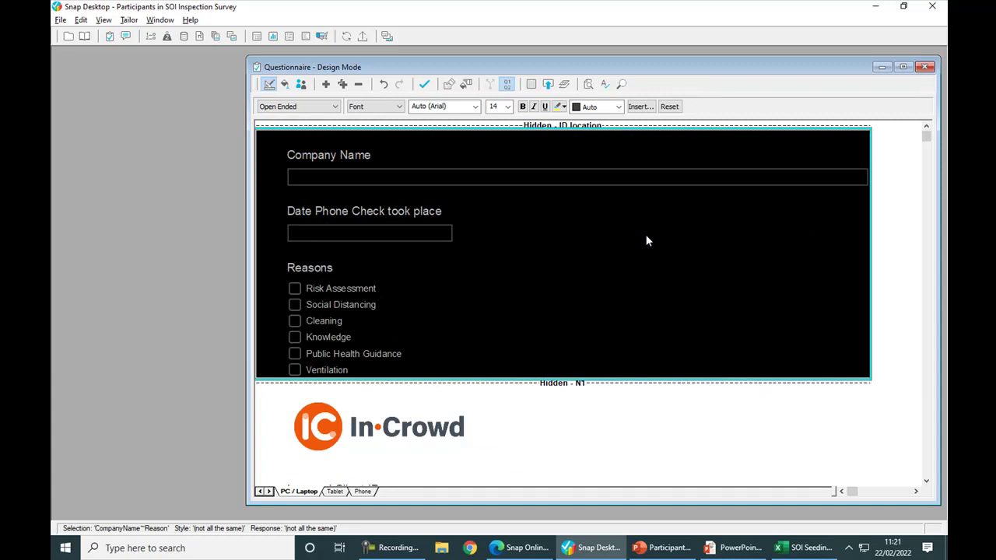
# Check where the {CompanyName} and {Reason} fields are piped, then bring up the SOI Seeding workbook.
pyautogui.scroll(-5, 646, 241)
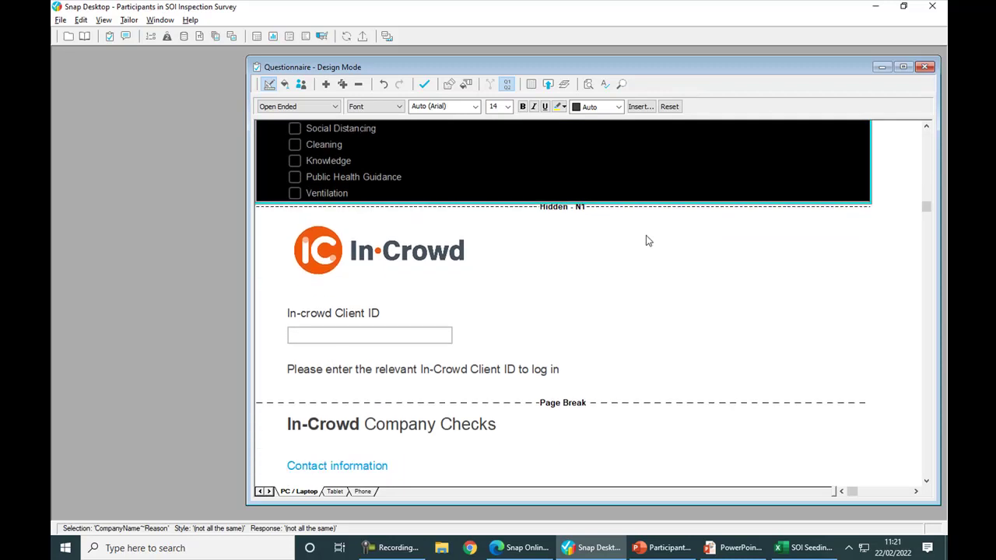
pyautogui.scroll(-2, 646, 241)
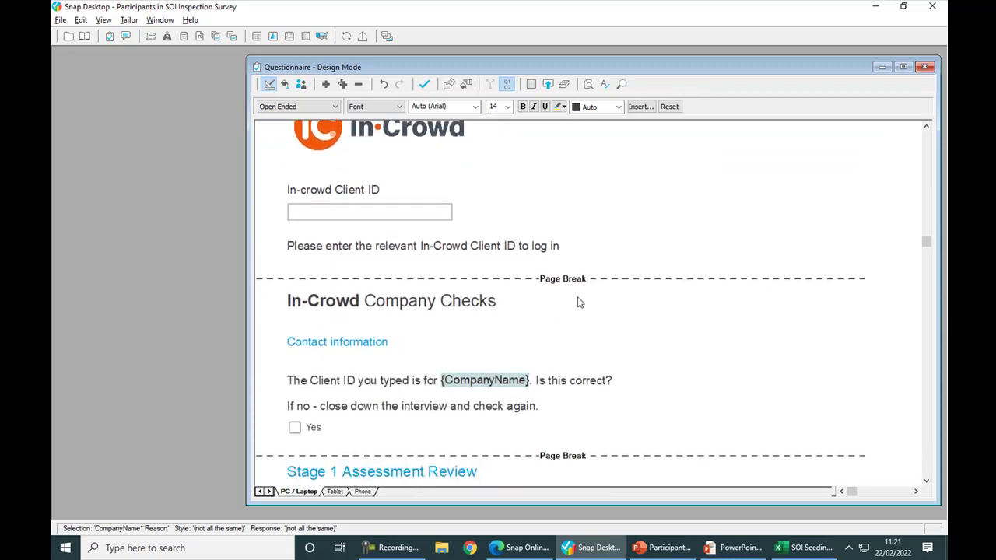
pyautogui.click(527, 379)
pyautogui.scroll(-4, 527, 382)
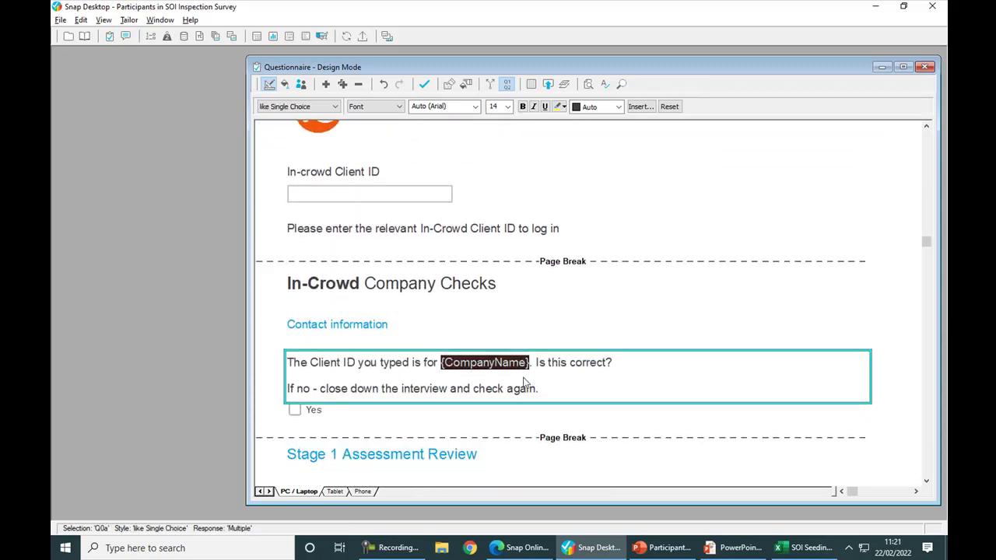
pyautogui.click(558, 359)
pyautogui.scroll(-4, 560, 359)
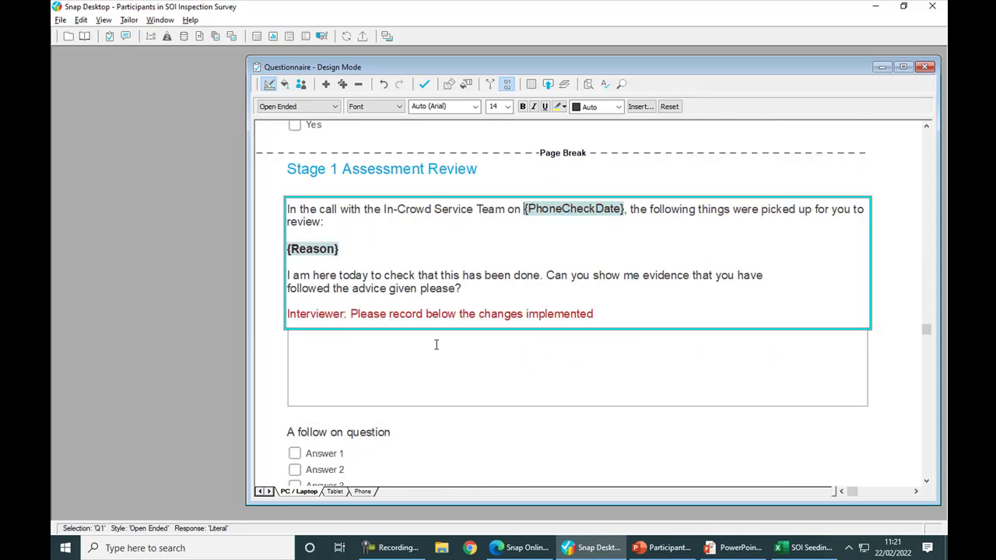
pyautogui.click(319, 252)
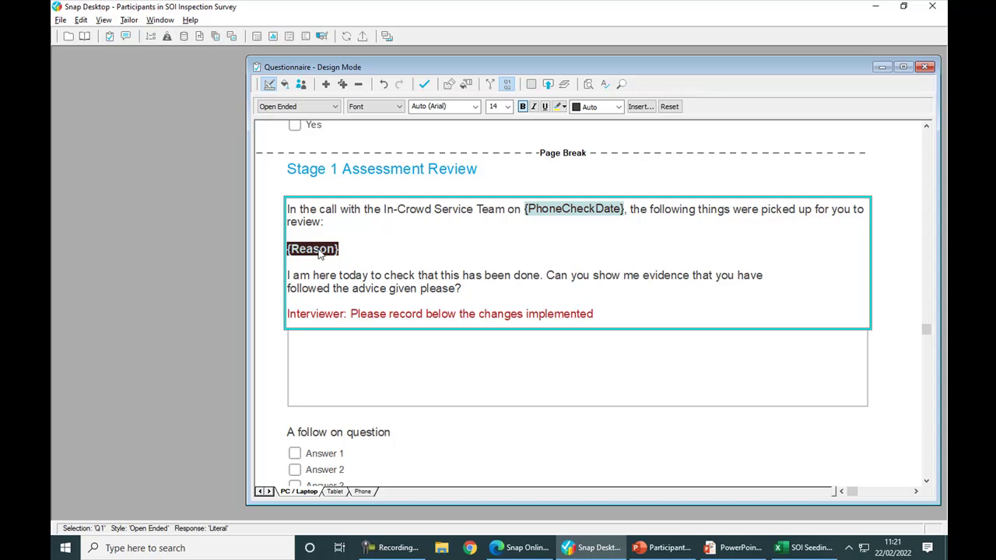
pyautogui.scroll(-6, 318, 254)
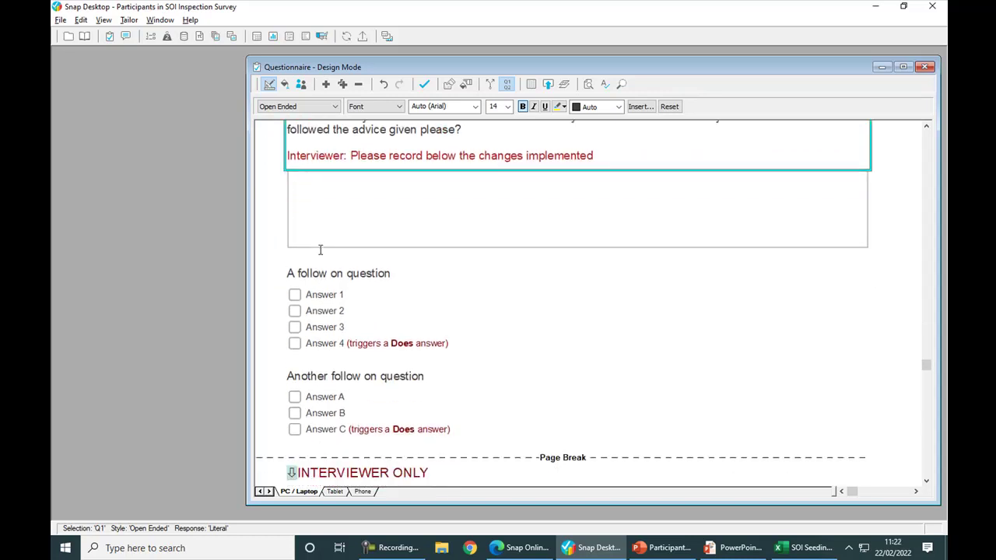
pyautogui.scroll(-2, 321, 250)
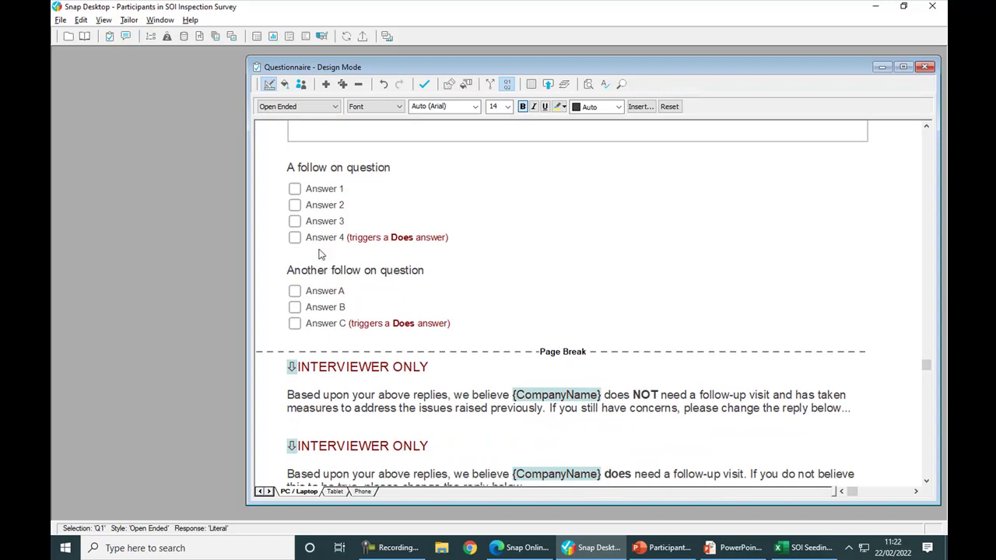
pyautogui.scroll(-3, 319, 253)
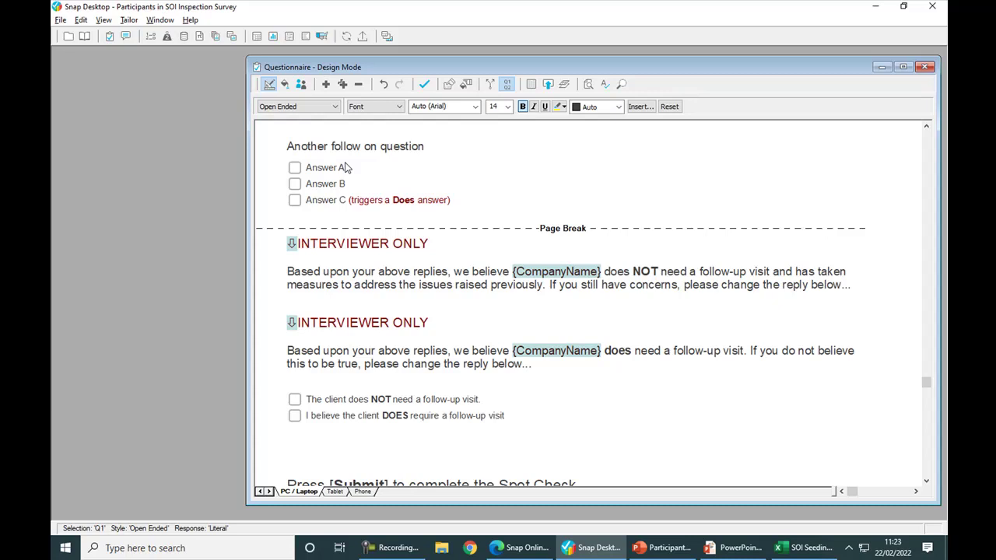
pyautogui.hotkey('alt', 'Tab')
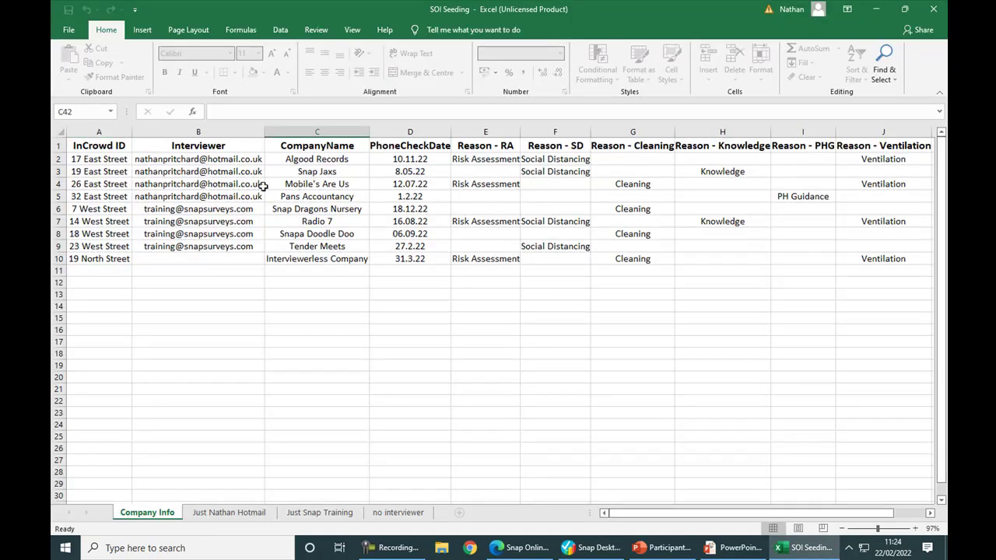
# Read the InCrowd ID, Interviewer and CompanyName headings in A1–C1, then return to Snap Desktop.
pyautogui.click(122, 144)
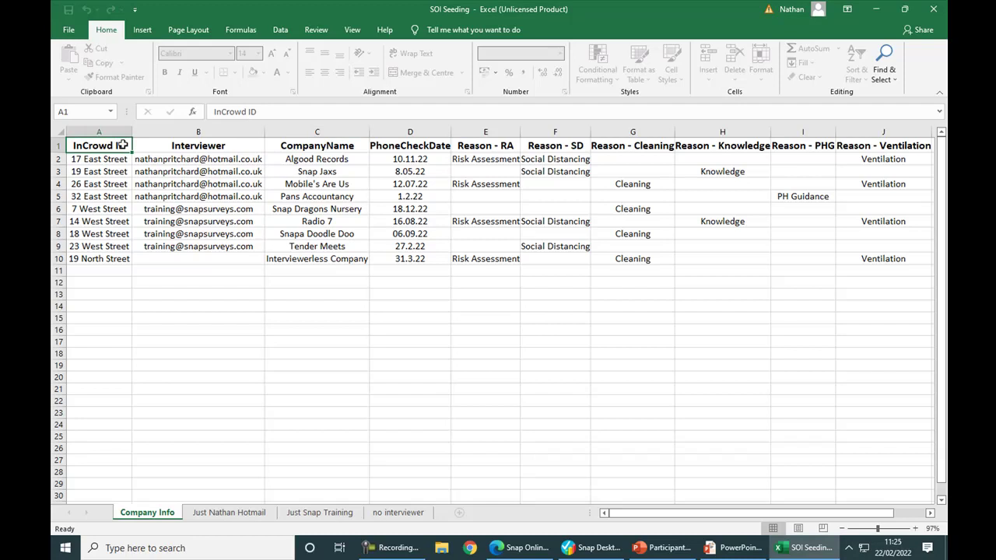
pyautogui.click(168, 144)
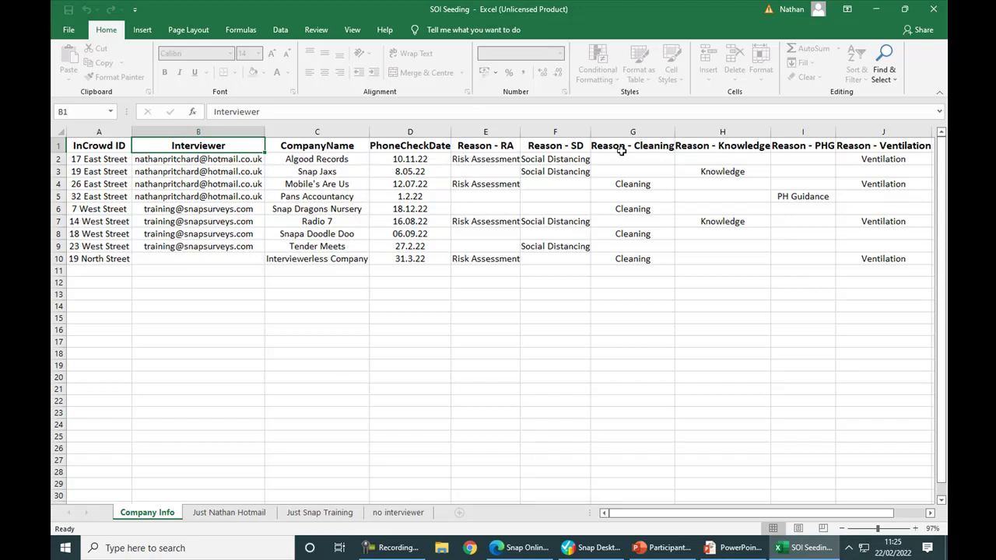
pyautogui.click(333, 146)
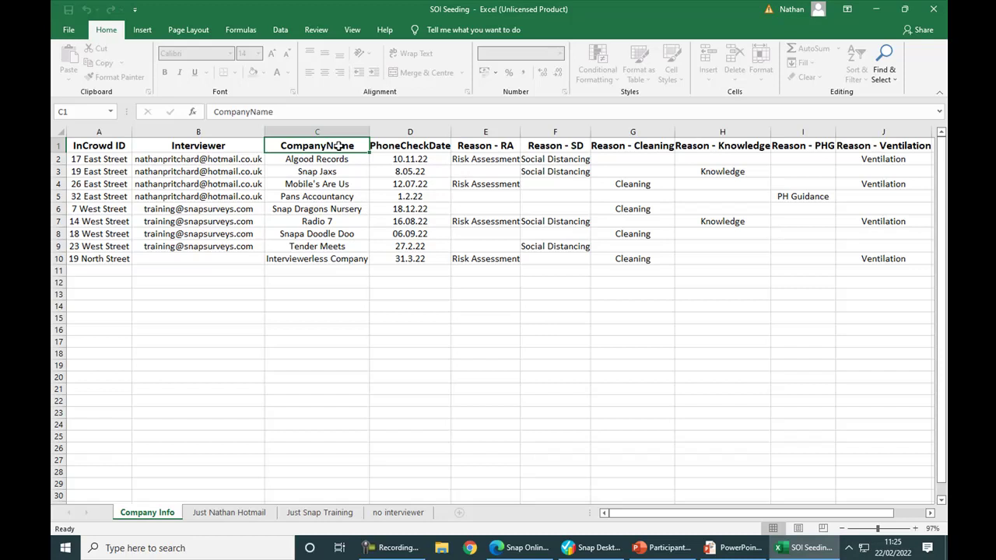
pyautogui.hotkey('alt', 'Tab')
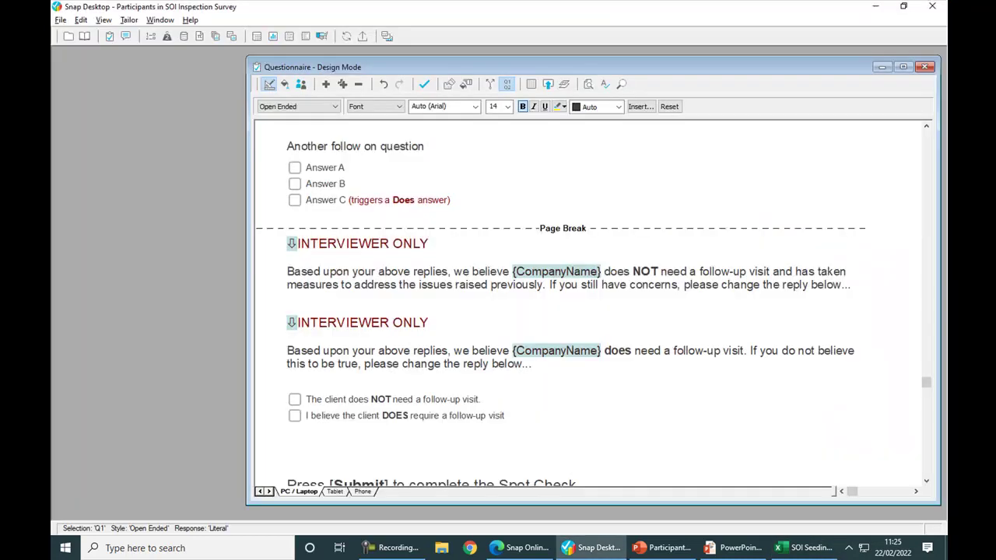
# Review the Company Name variable's properties and confirm its Name value.
pyautogui.moveTo(926, 383); pyautogui.dragTo(926, 143)
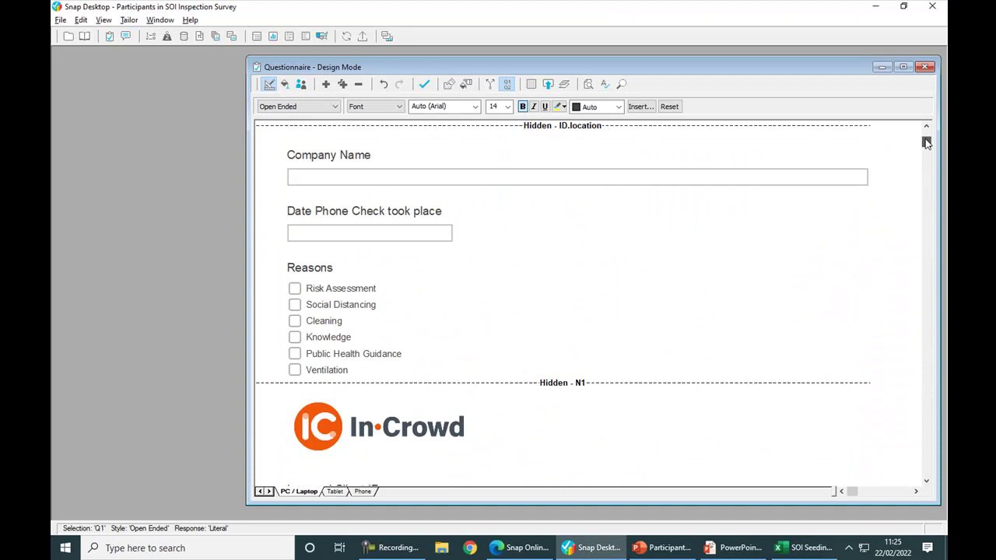
pyautogui.click(414, 159)
pyautogui.rightClick(414, 158)
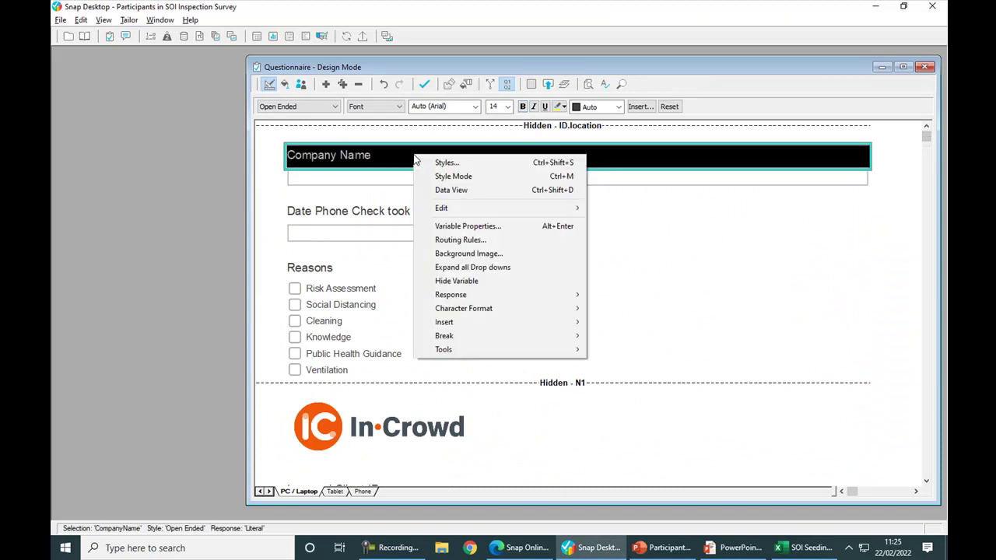
pyautogui.click(441, 227)
pyautogui.click(560, 206)
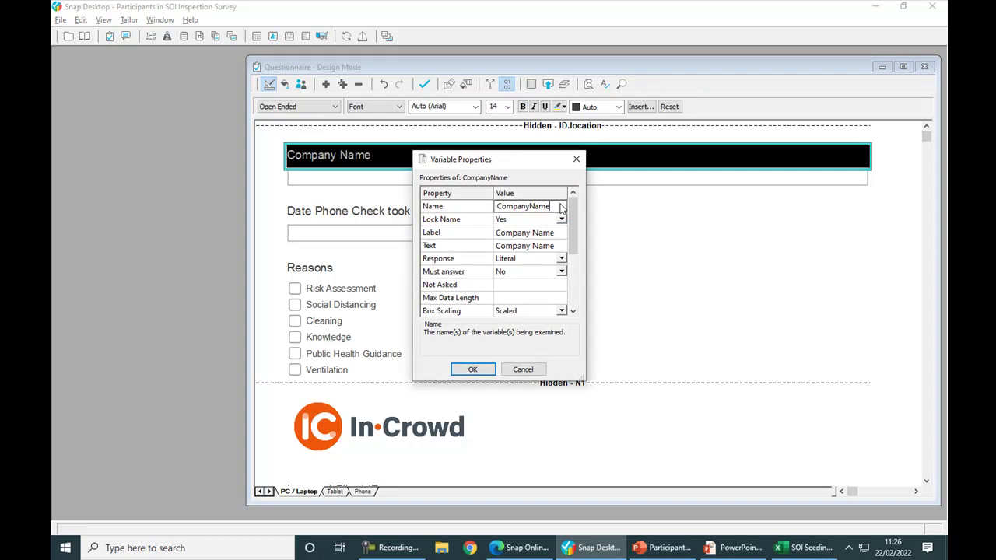
pyautogui.press('Return')
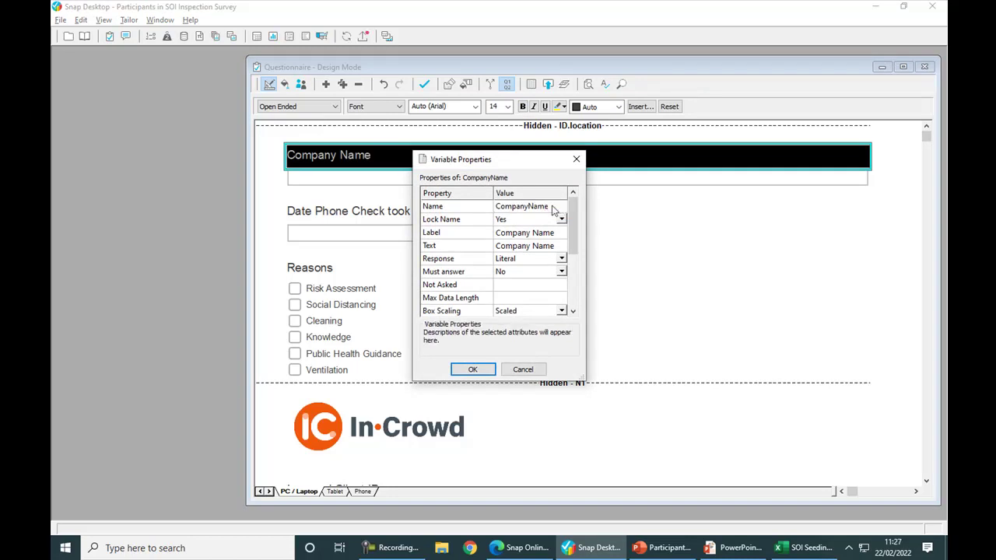
pyautogui.click(480, 372)
# Hide the Company Name through Reasons questions again, apply the changes, and upload the survey.
pyautogui.keyDown('shift'); pyautogui.click(458, 361); pyautogui.keyUp('shift')
pyautogui.rightClick(462, 312)
pyautogui.click(477, 401)
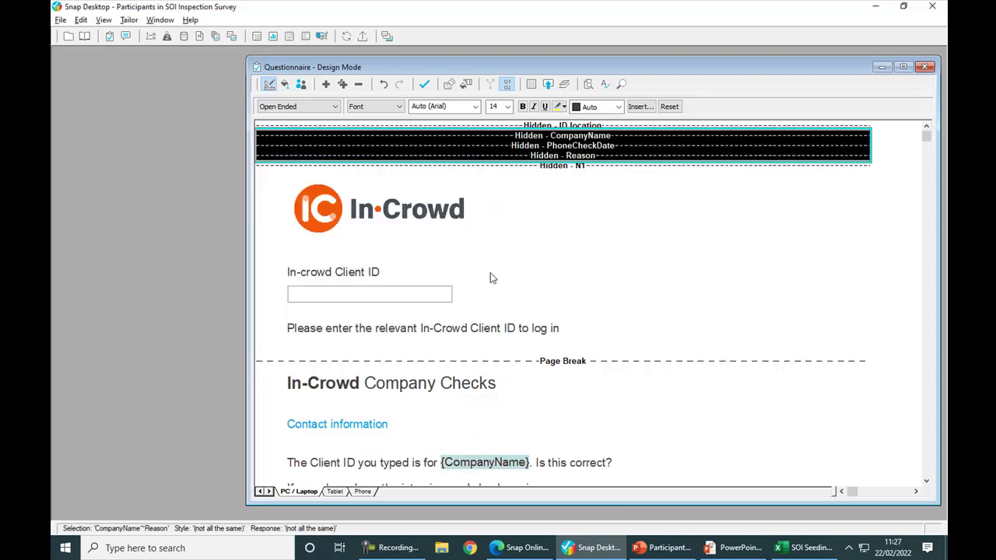
pyautogui.click(425, 84)
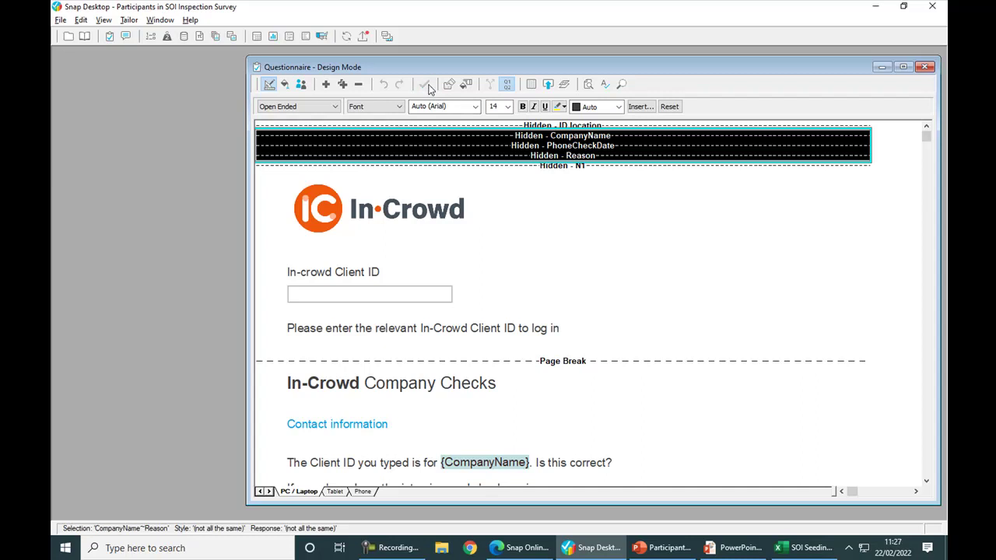
pyautogui.click(363, 36)
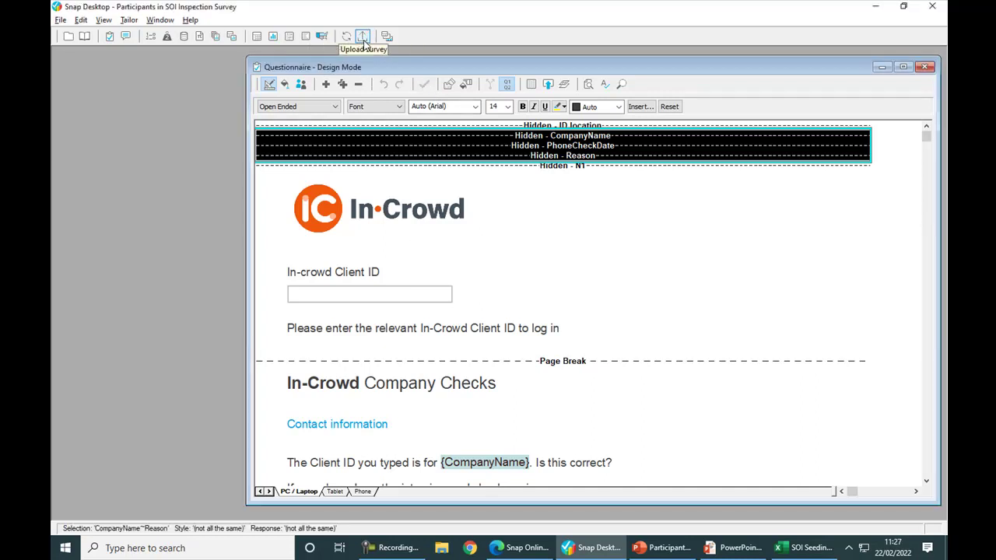
pyautogui.hotkey('alt', 'Tab')
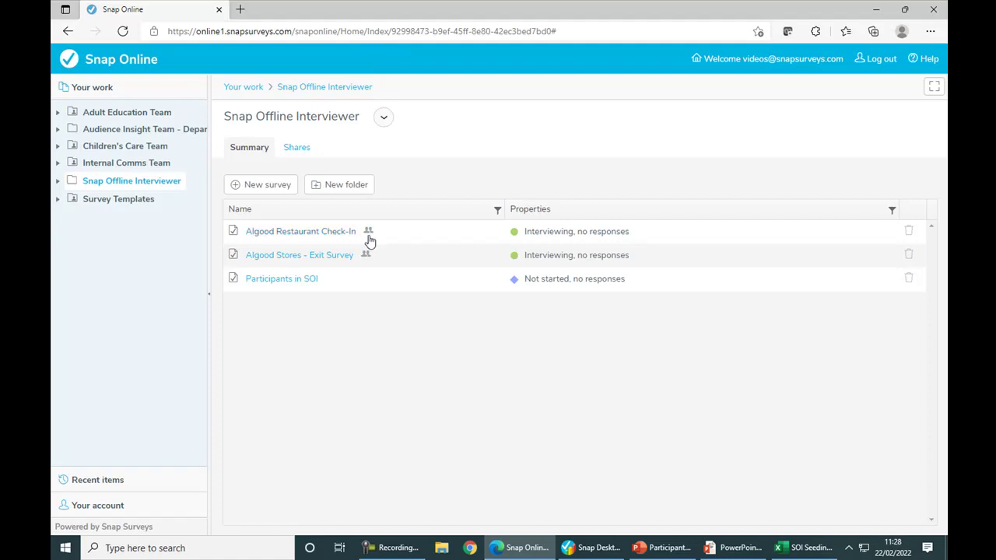
# Publish the current version of the Participants in SOI survey.
pyautogui.click(310, 280)
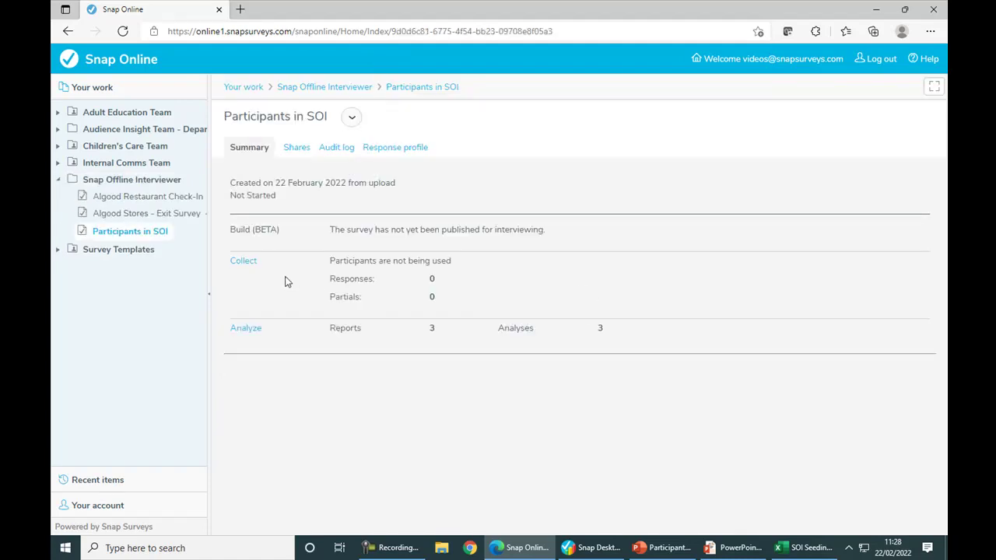
pyautogui.click(244, 261)
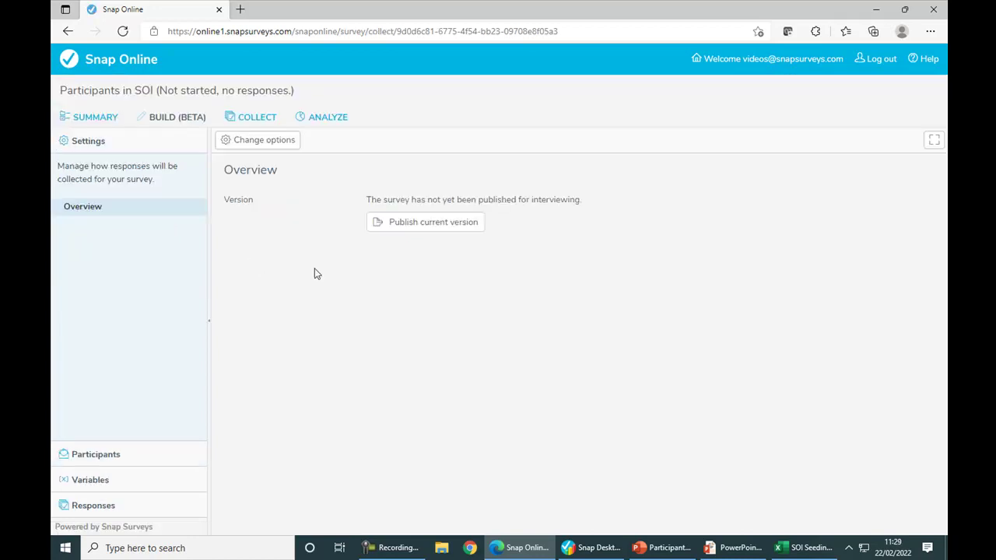
pyautogui.click(446, 225)
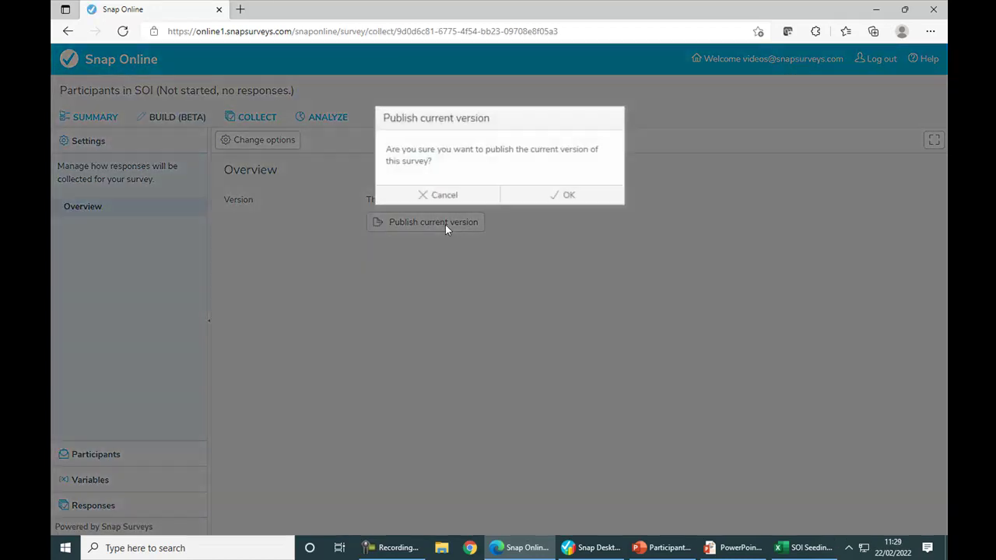
pyautogui.click(548, 198)
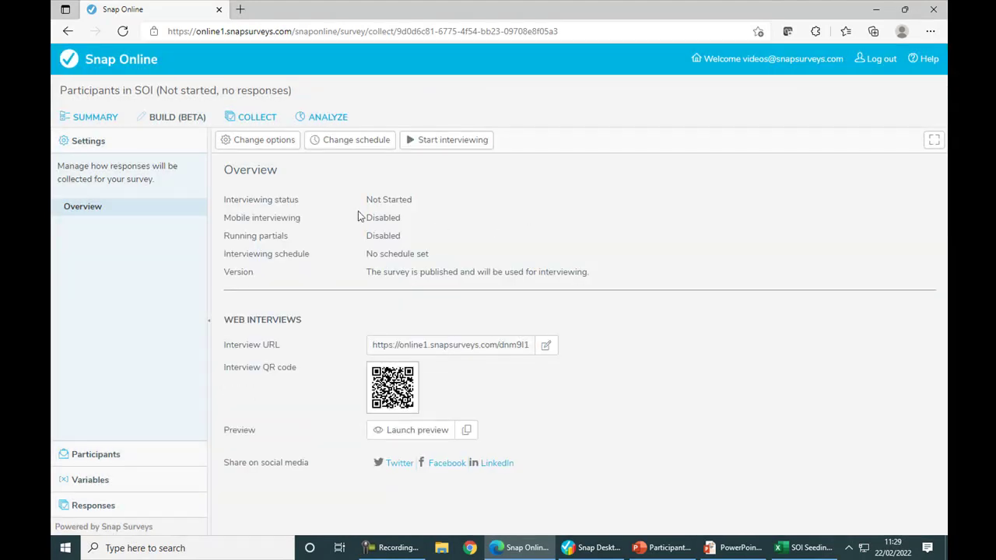
# Allow mobile interviewing with participants synced to Snap Offline Interviewer, and save.
pyautogui.click(286, 150)
pyautogui.click(361, 178)
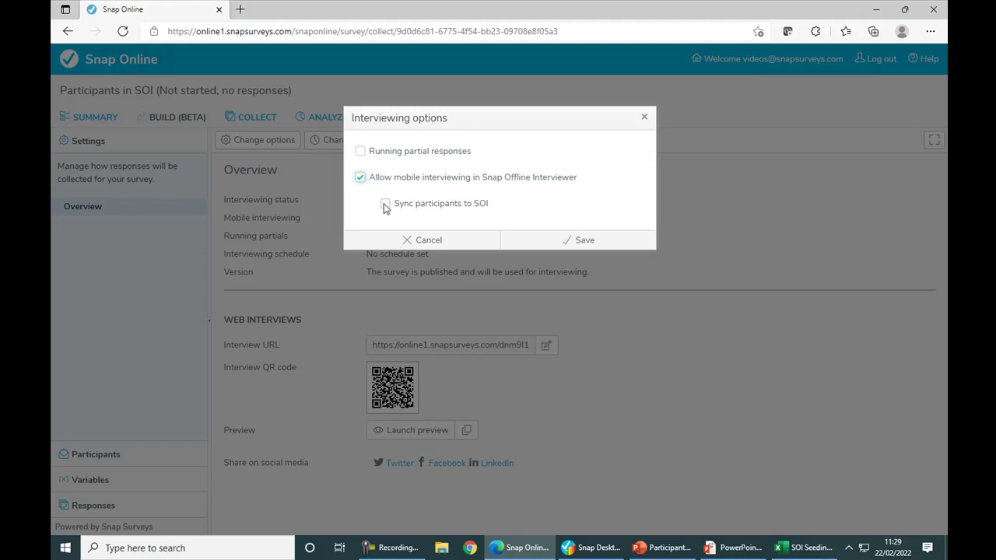
pyautogui.click(385, 205)
pyautogui.click(529, 244)
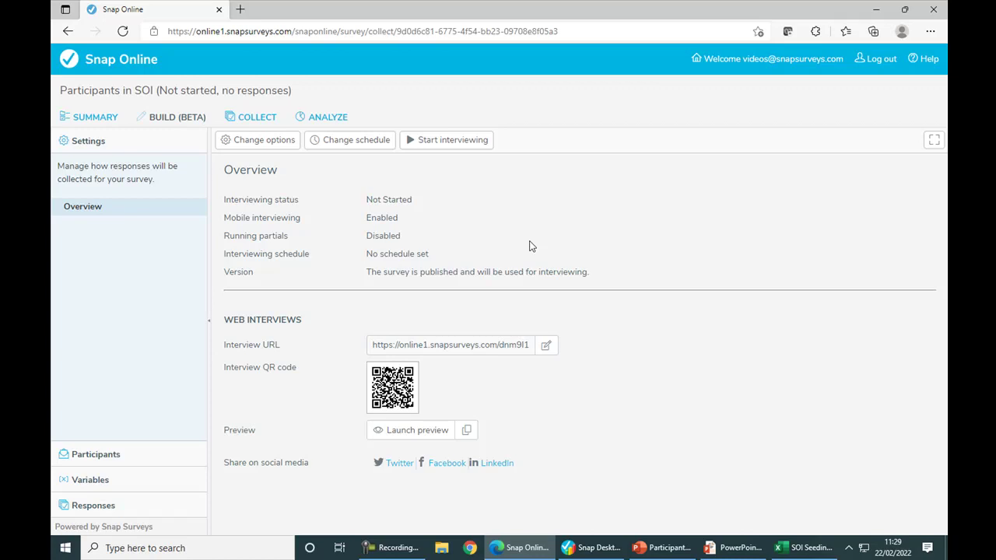
pyautogui.click(115, 123)
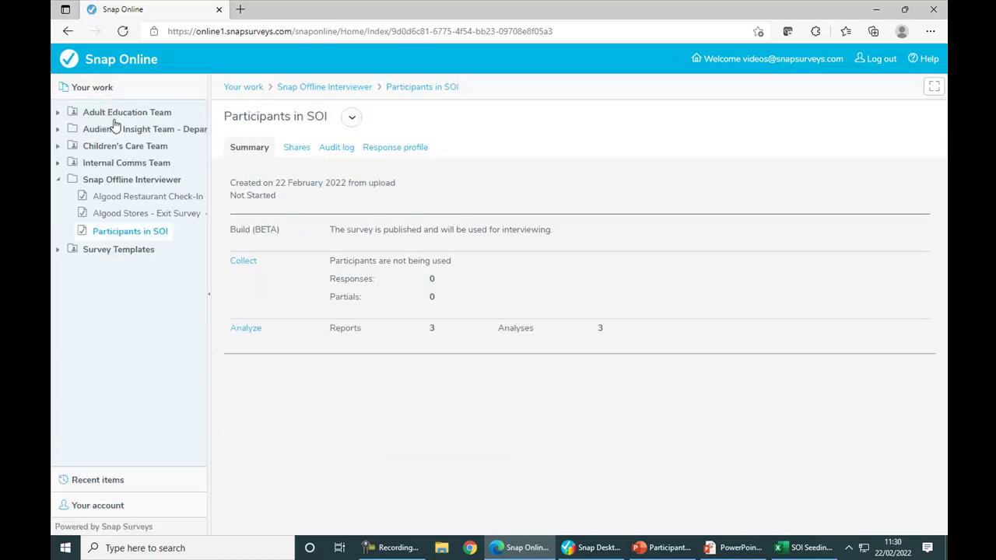
# Share the survey with the first user's e-mail address, giving Interviewer permission.
pyautogui.click(295, 149)
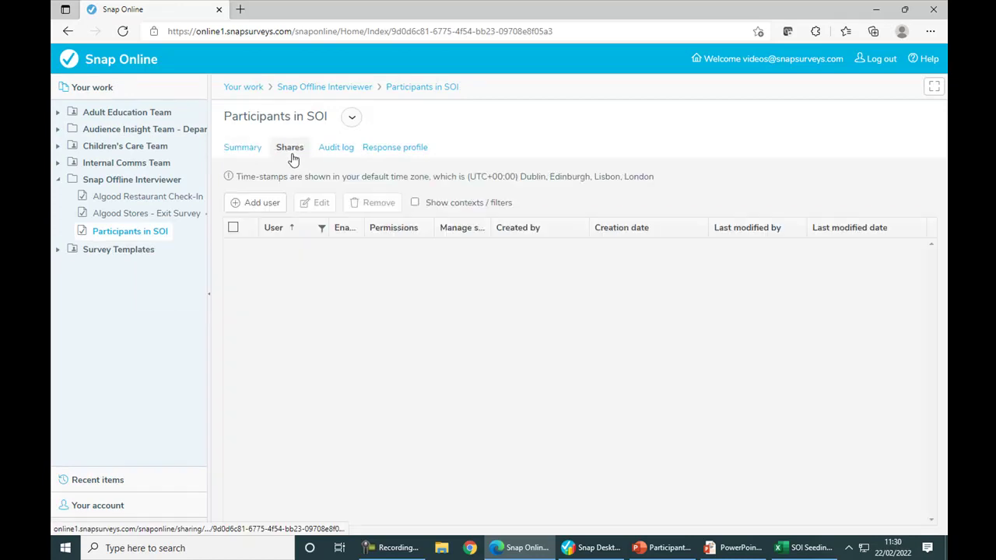
pyautogui.click(275, 204)
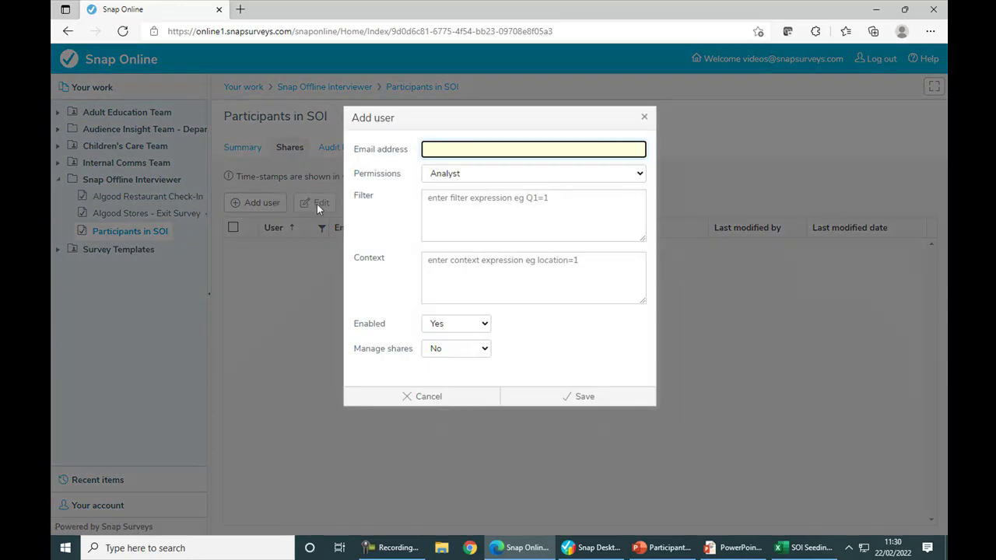
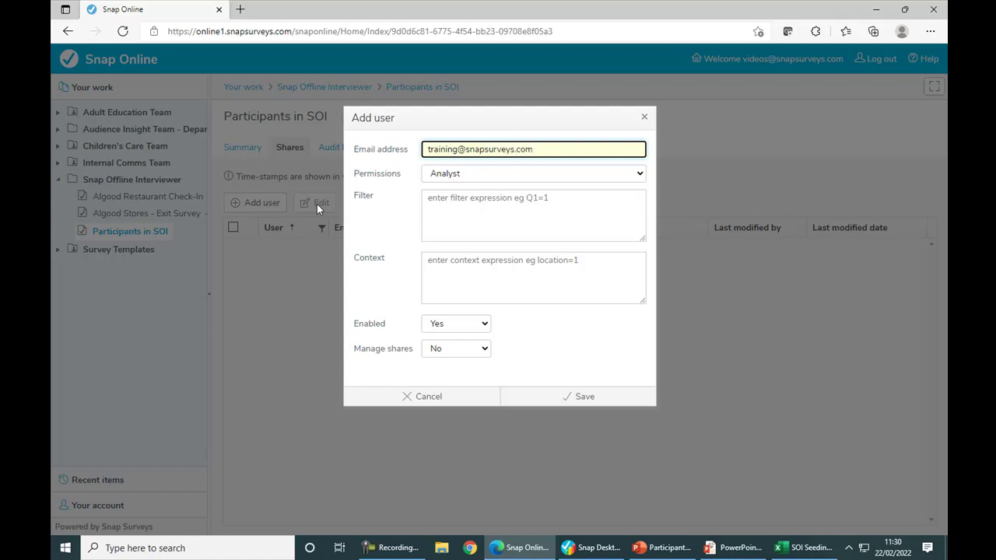
pyautogui.click(448, 176)
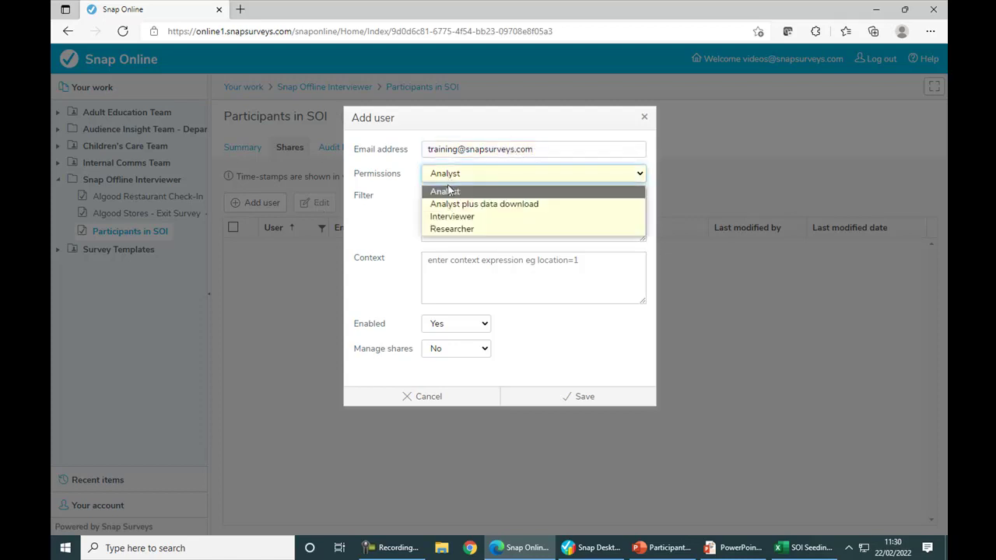
pyautogui.click(449, 218)
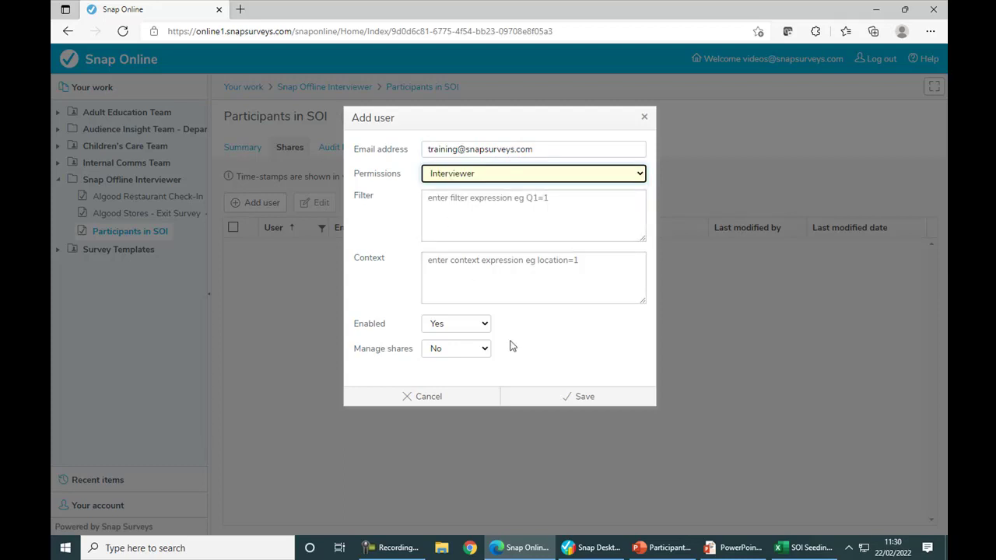
pyautogui.click(574, 406)
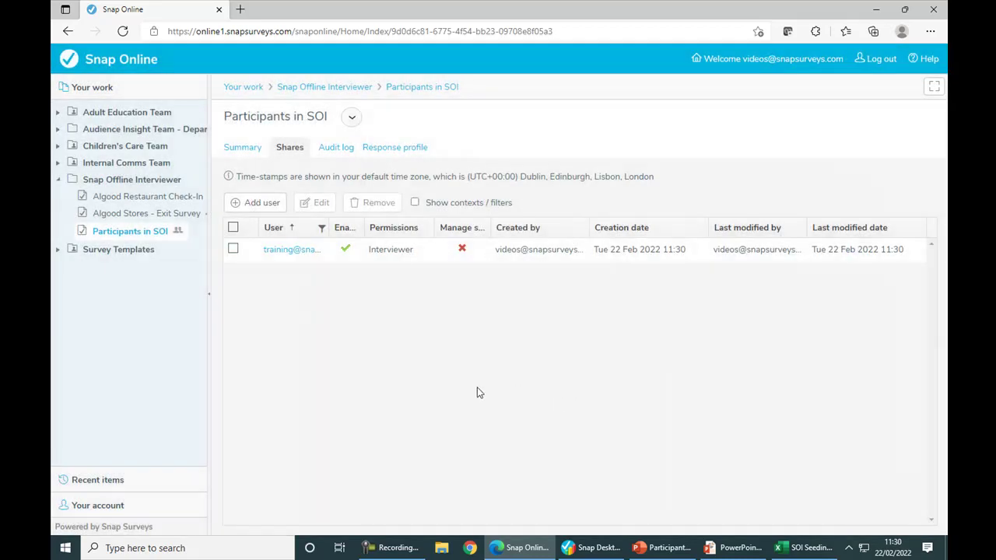
# Add a second user by e-mail address, also with Interviewer permission.
pyautogui.click(259, 207)
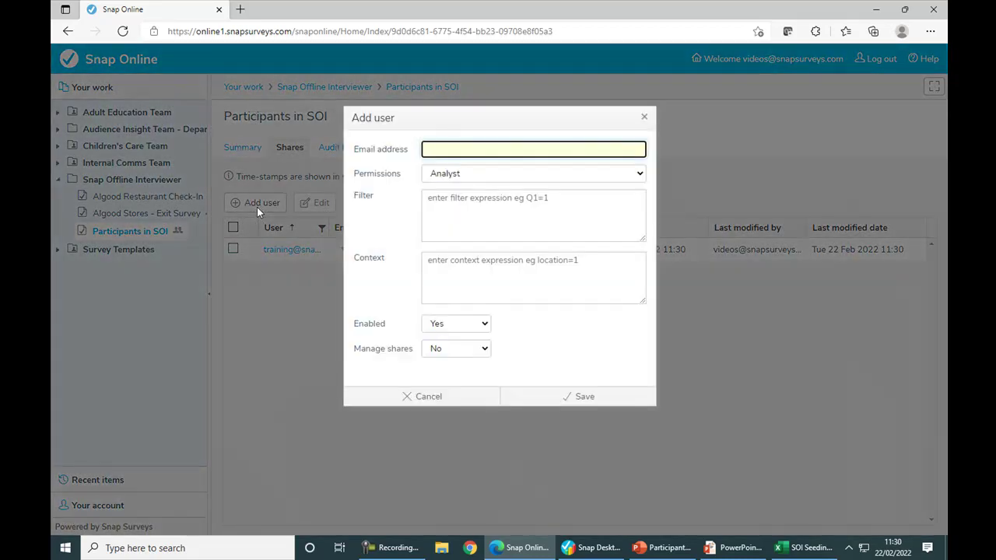
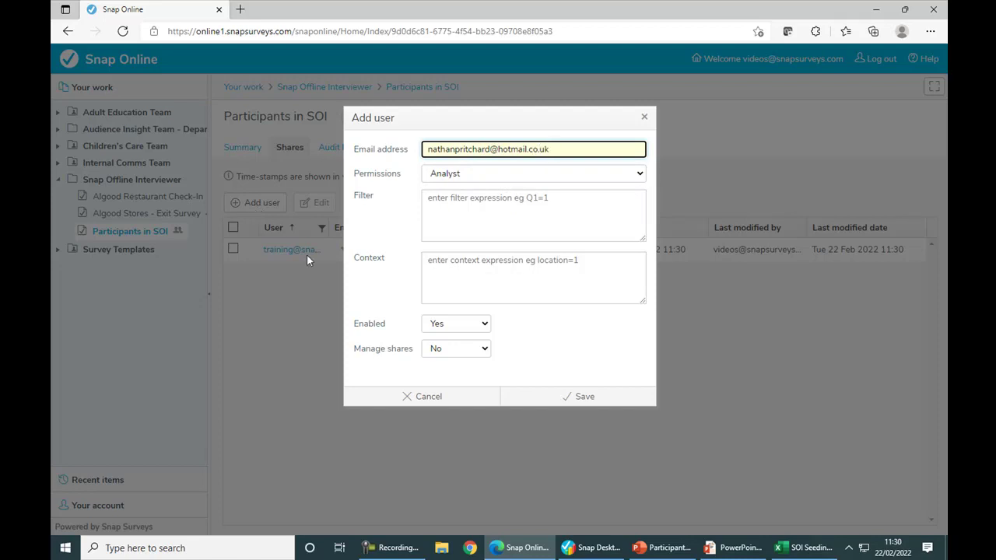
pyautogui.click(455, 175)
pyautogui.click(457, 217)
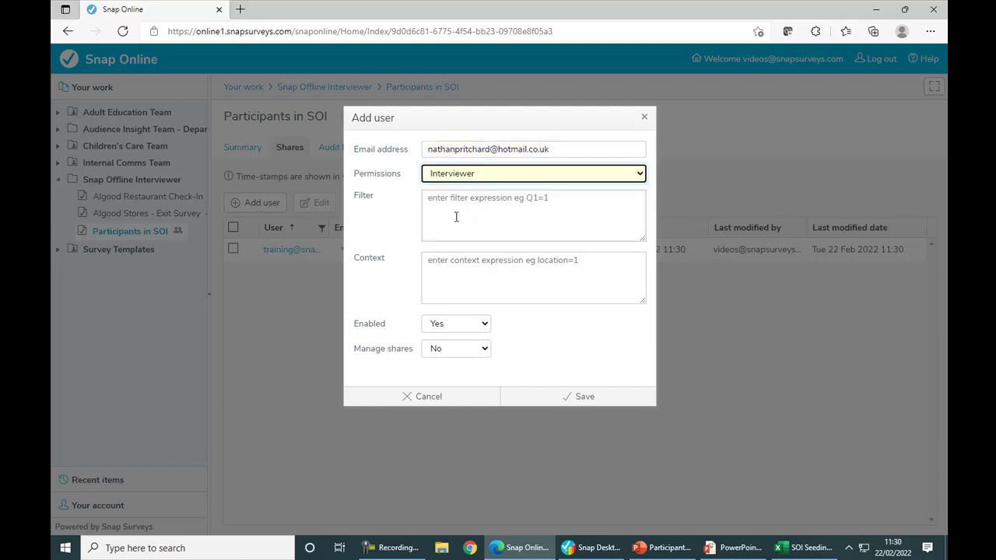
pyautogui.click(559, 402)
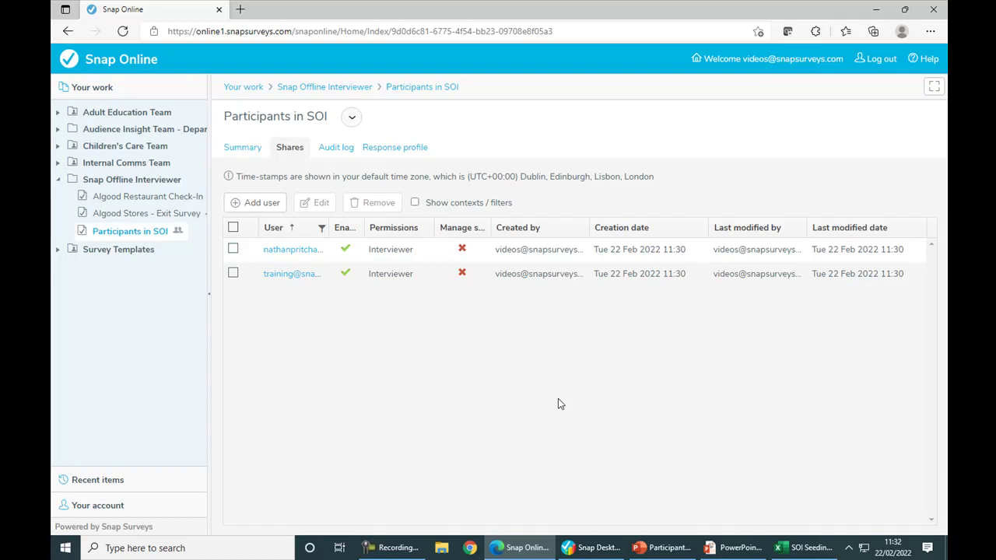
# Go to the survey's Participant list under Collect > Participants.
pyautogui.click(245, 151)
pyautogui.click(246, 262)
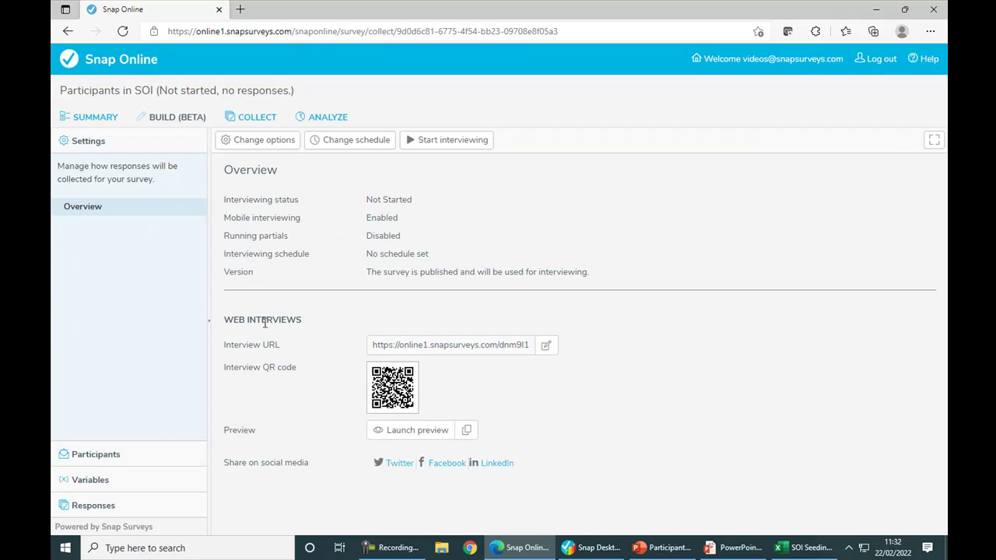
pyautogui.click(111, 458)
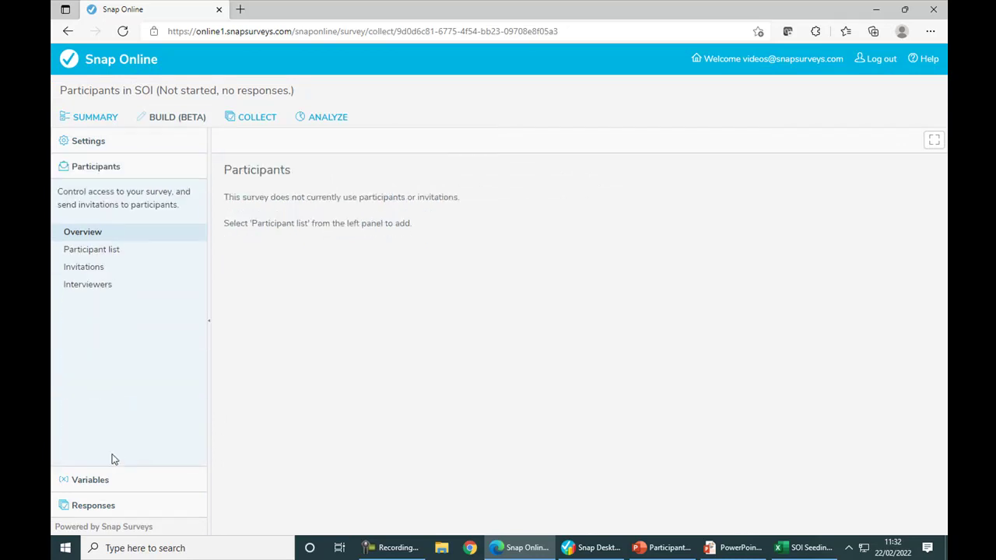
pyautogui.click(113, 257)
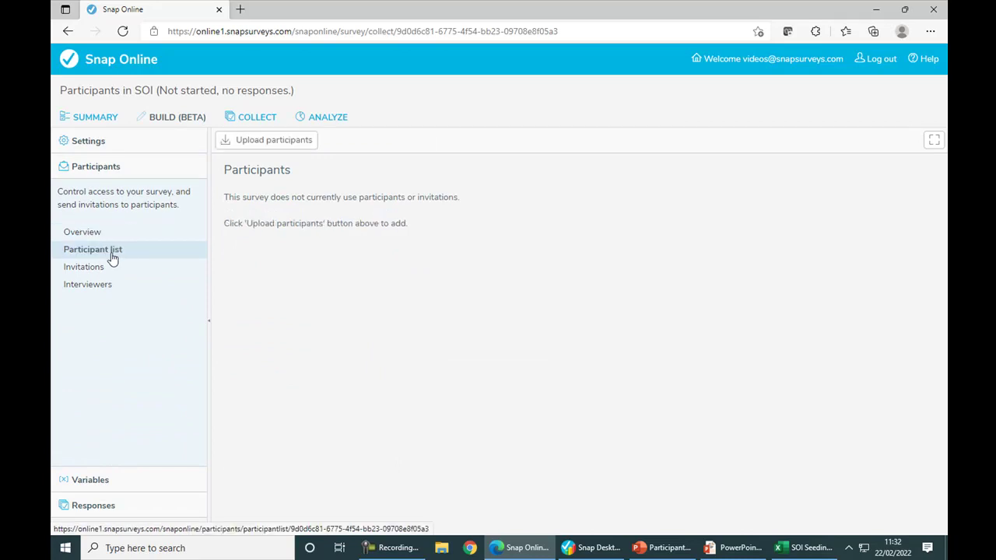
# Upload SOI Seeding.xlsx as participants, continue to survey options, then bring up the workbook.
pyautogui.click(289, 145)
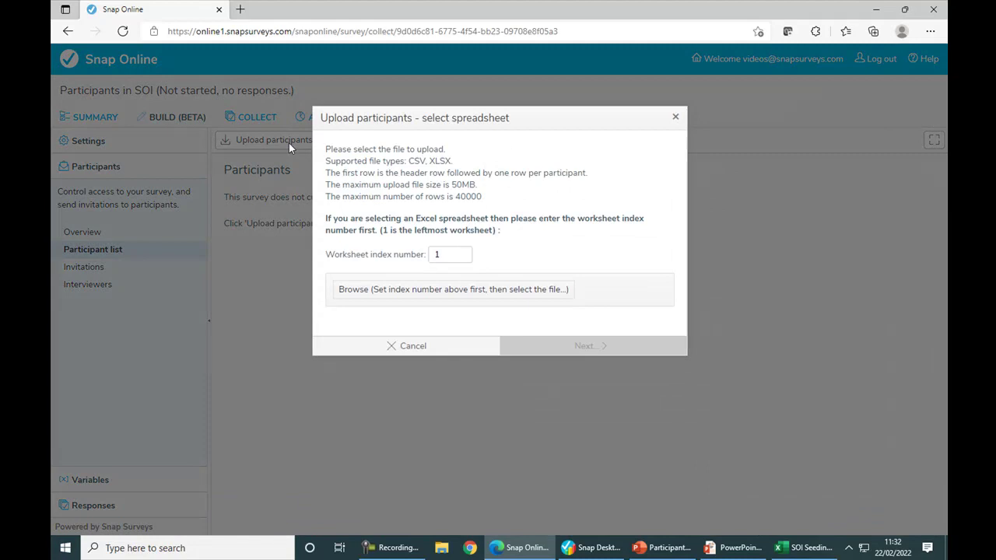
pyautogui.click(415, 288)
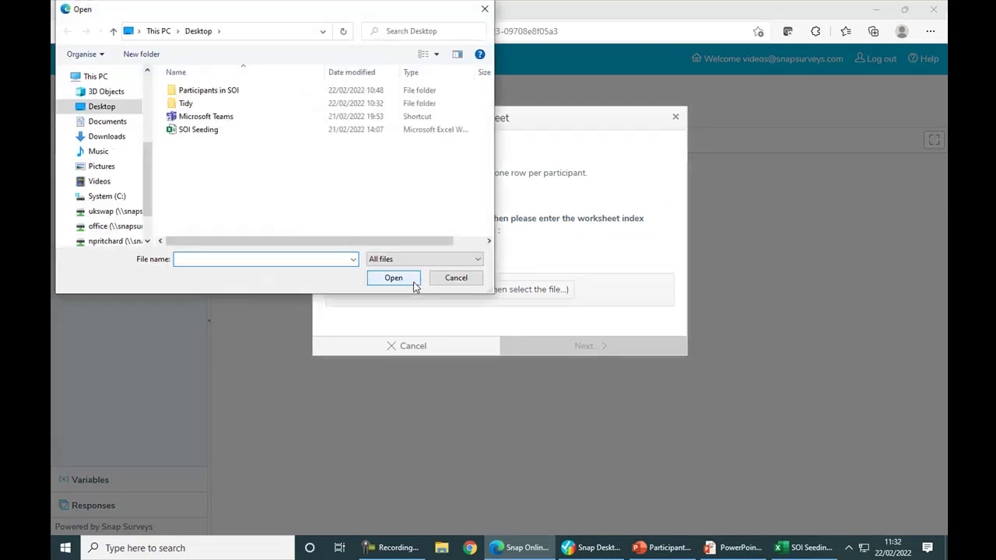
pyautogui.doubleClick(216, 130)
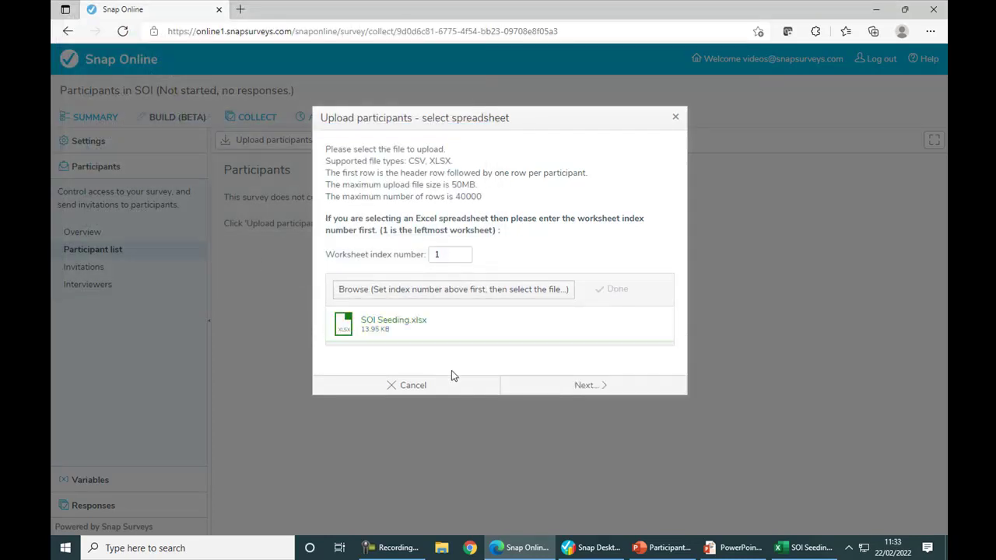
pyautogui.click(586, 387)
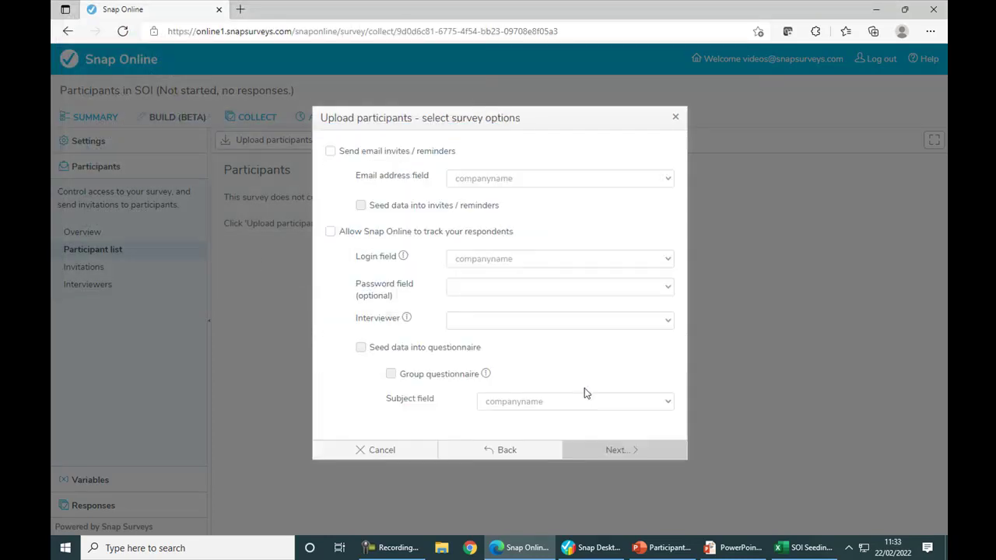
pyautogui.hotkey('alt', 'Tab')
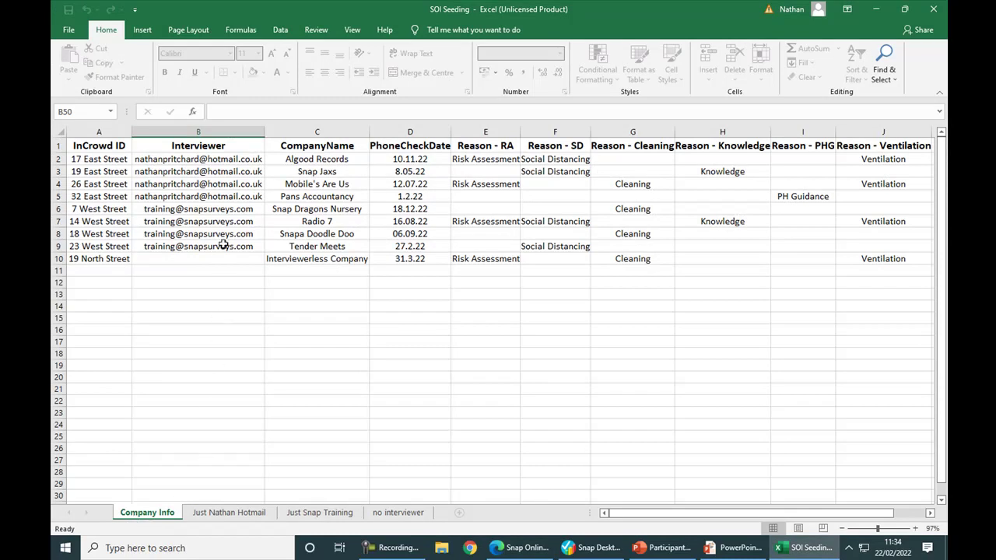
# Review the Interviewer entries in column B and the Just Snap Training and no interviewer sheets.
pyautogui.click(223, 162)
pyautogui.moveTo(223, 161); pyautogui.dragTo(223, 269)
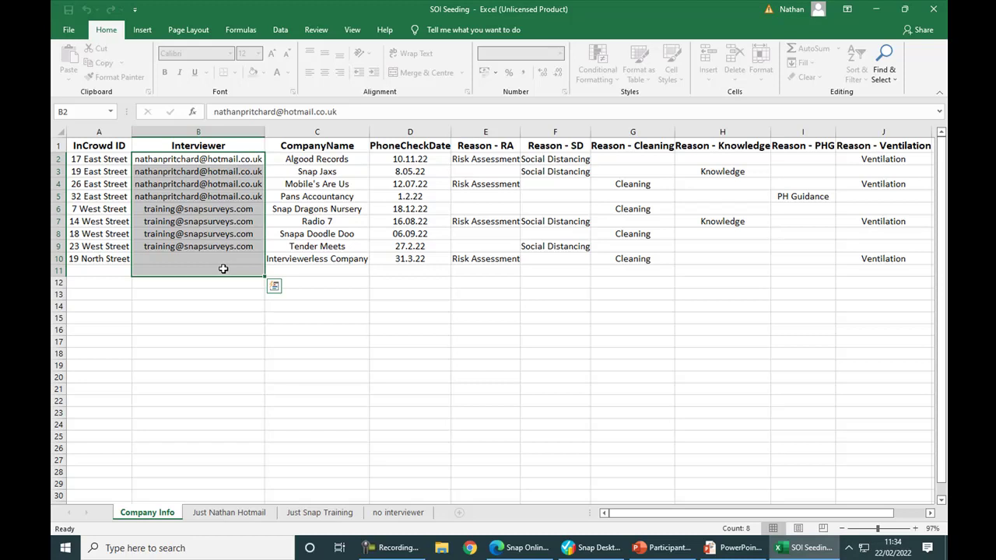
pyautogui.click(211, 513)
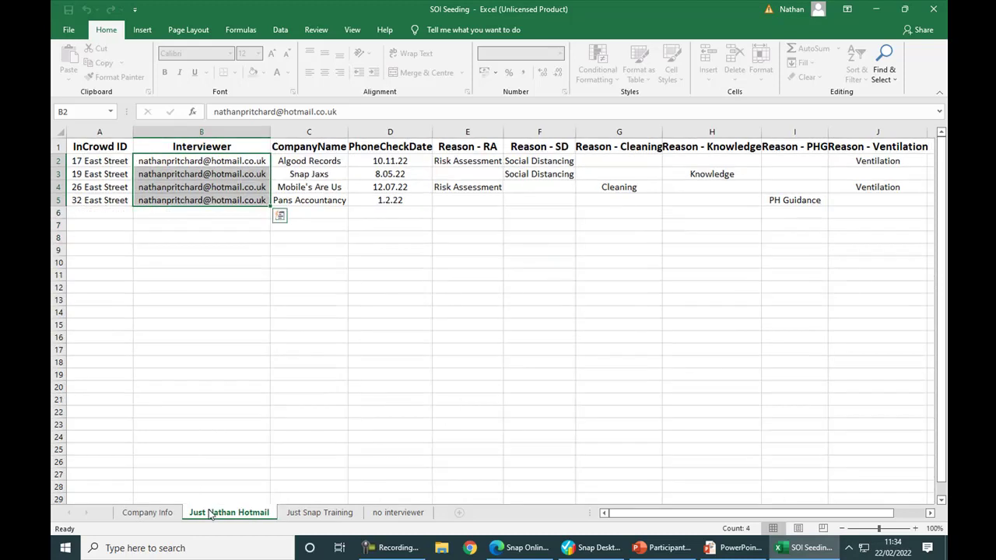
pyautogui.click(319, 514)
pyautogui.click(394, 516)
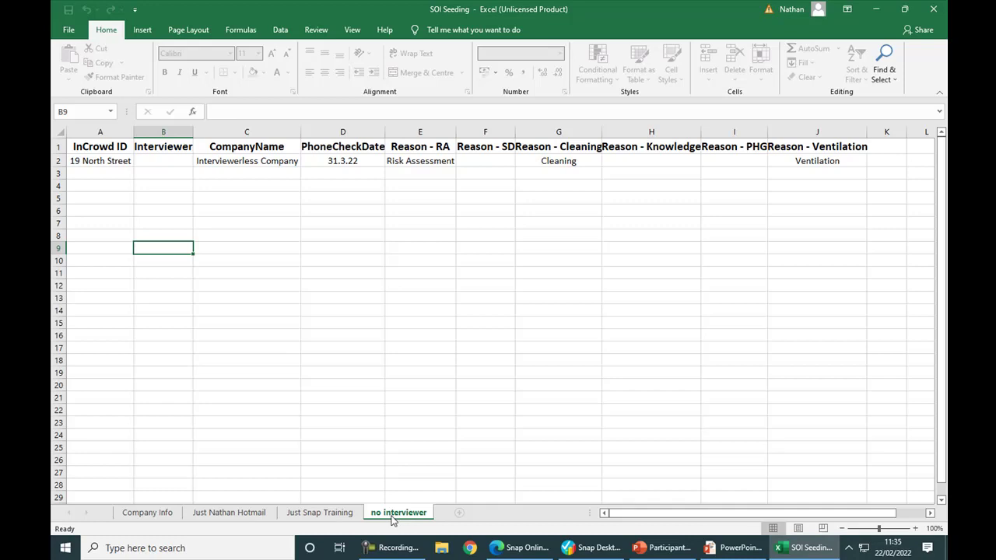
pyautogui.click(131, 515)
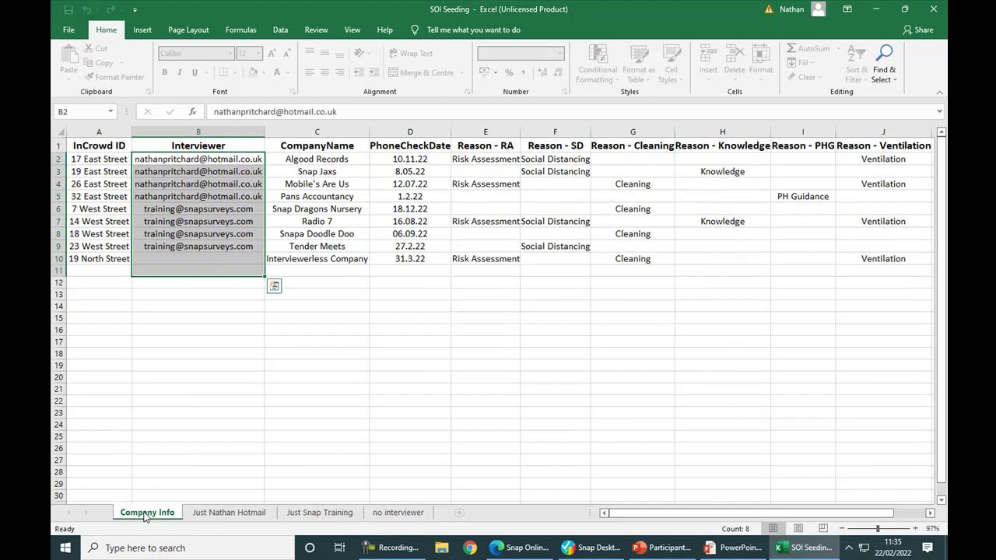
# Identify the Interviewerless Company row lacking an interviewer, then return to Snap Online.
pyautogui.hotkey('shift', 'Up')
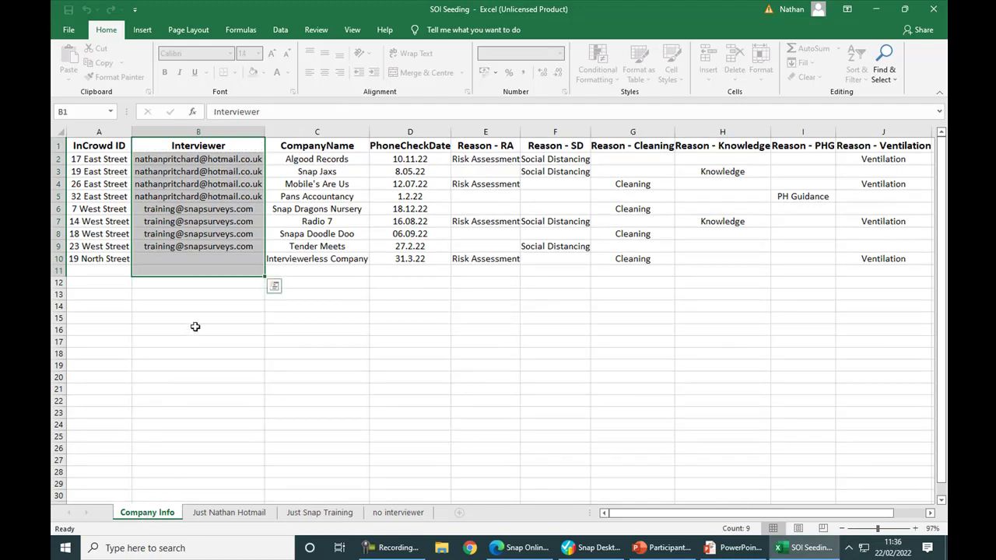
pyautogui.moveTo(228, 196); pyautogui.dragTo(234, 247)
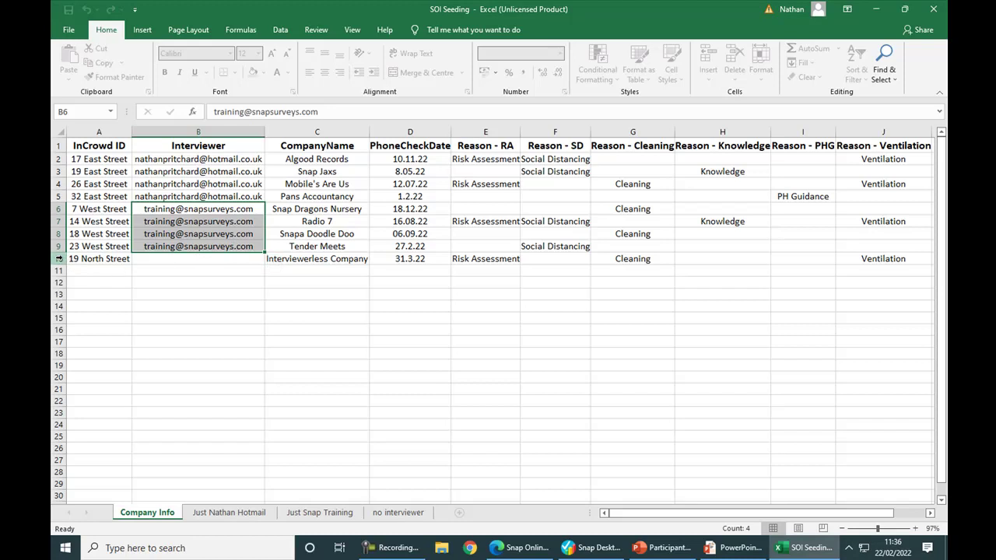
pyautogui.click(59, 258)
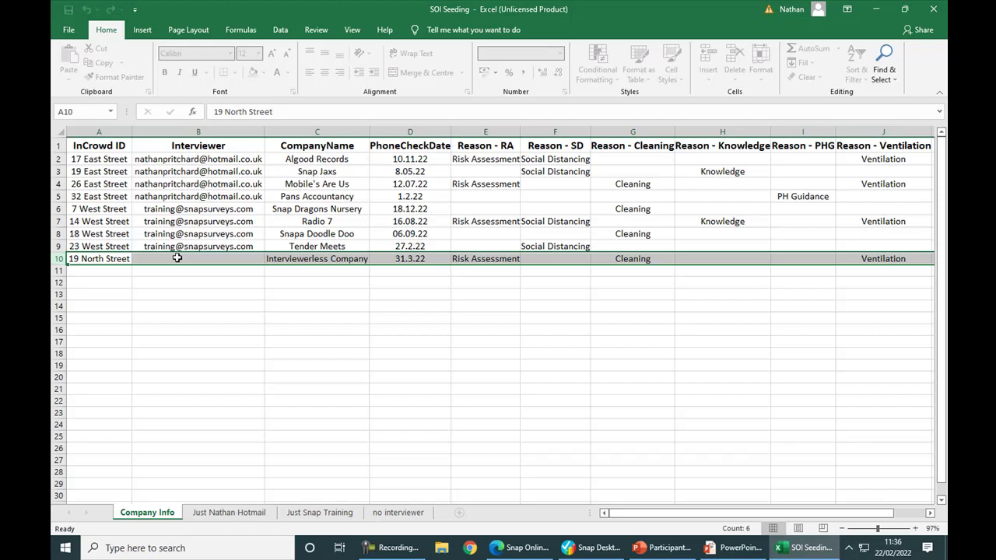
pyautogui.moveTo(200, 160); pyautogui.dragTo(203, 248)
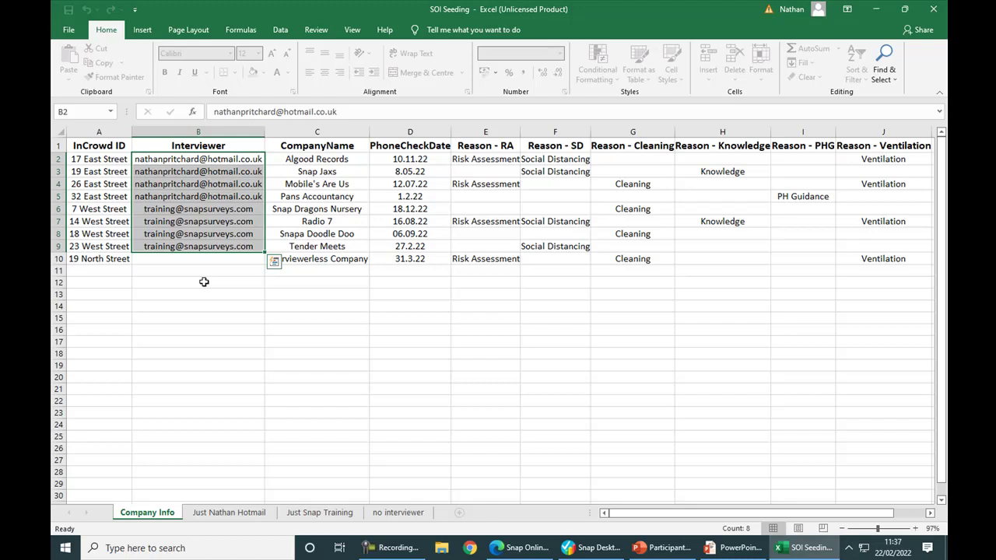
pyautogui.hotkey('alt', 'Tab')
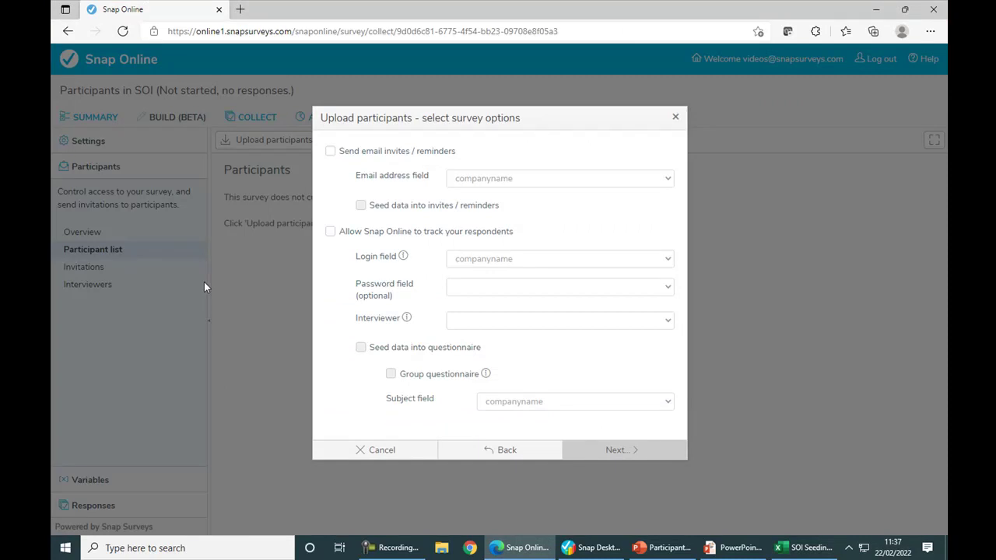
# Track respondents with incrowd id as login and interviewer as Interviewer field, with questionnaire seeding enabled.
pyautogui.click(331, 232)
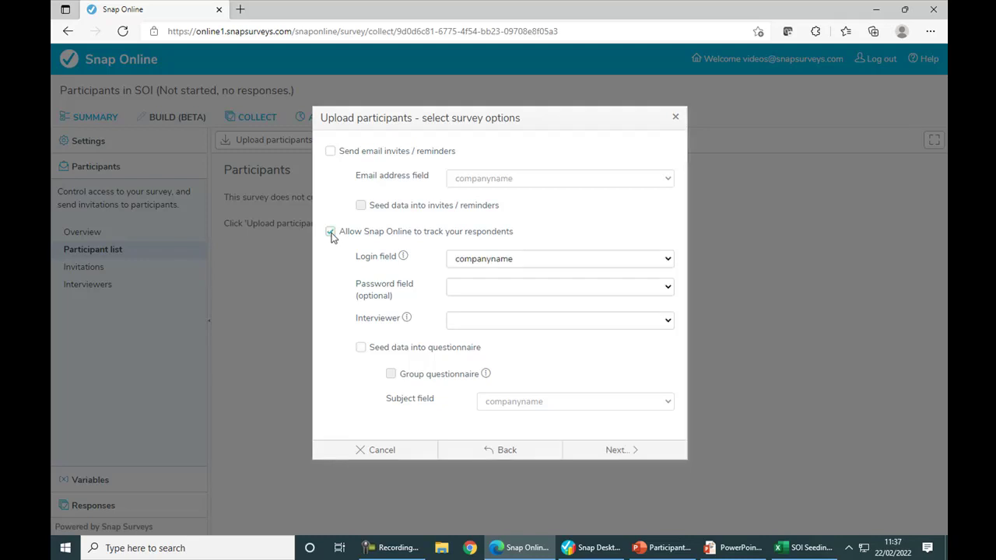
pyautogui.click(500, 262)
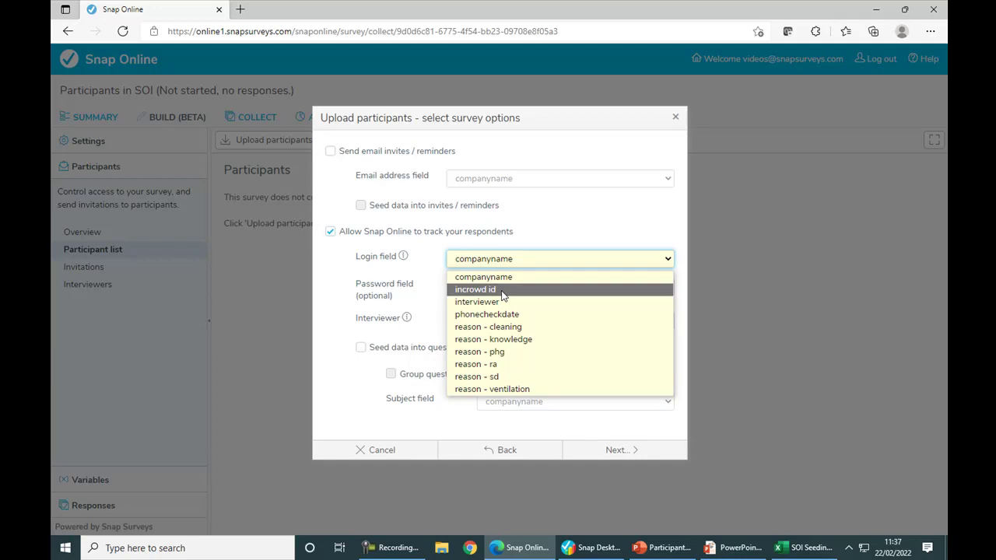
pyautogui.click(503, 290)
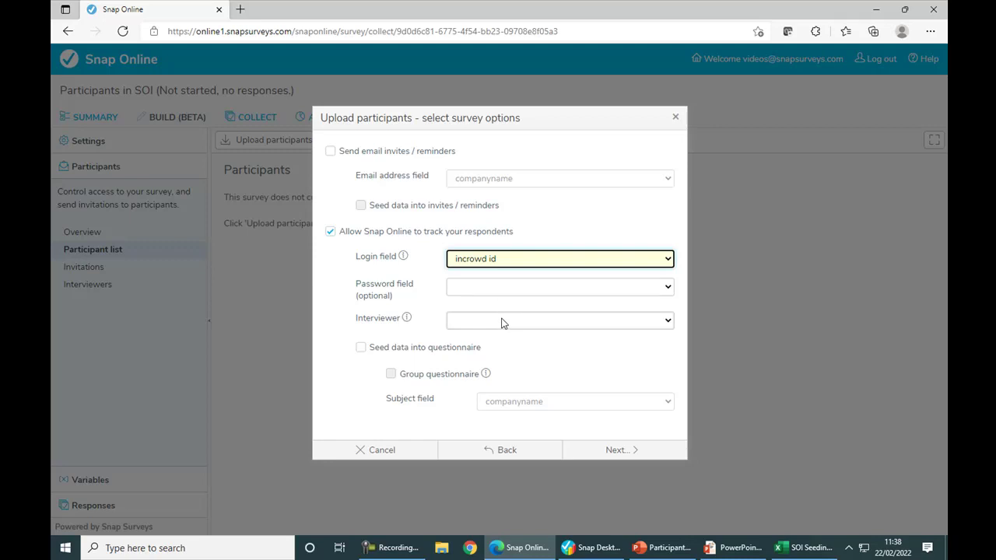
pyautogui.click(503, 323)
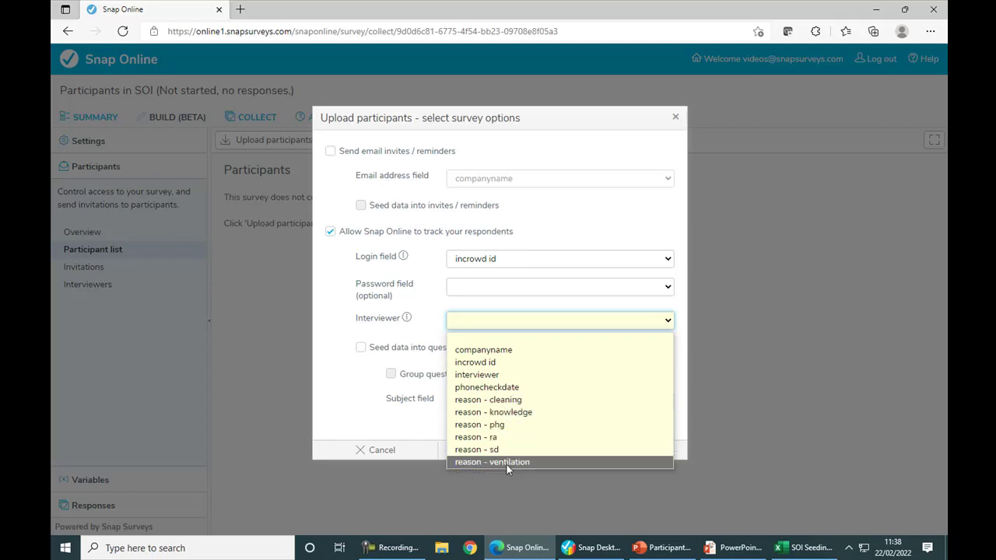
pyautogui.click(516, 376)
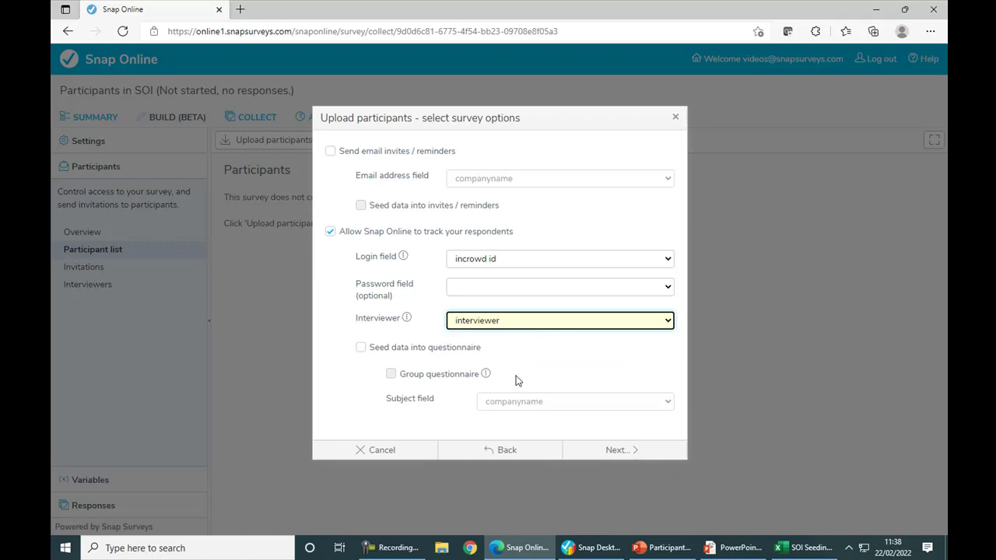
pyautogui.click(360, 349)
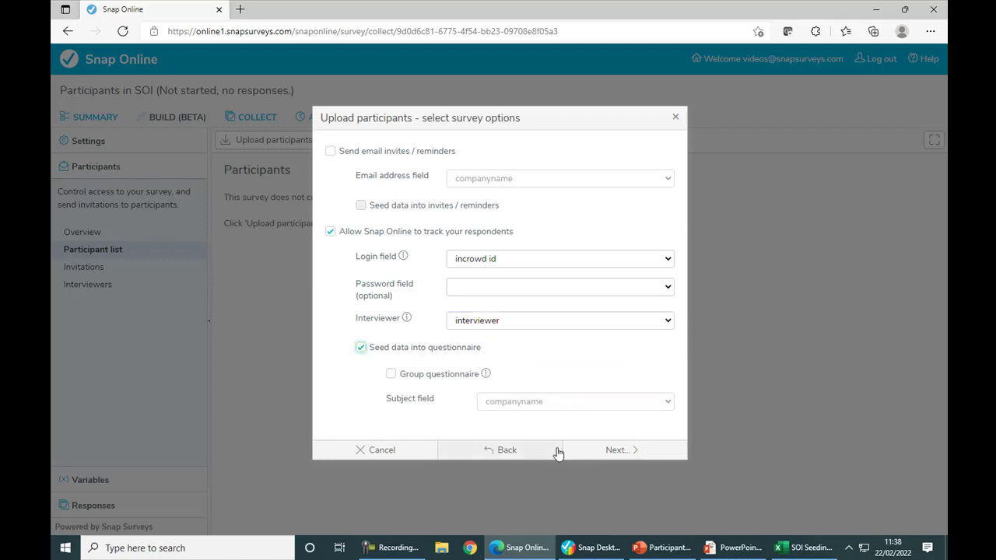
pyautogui.click(614, 450)
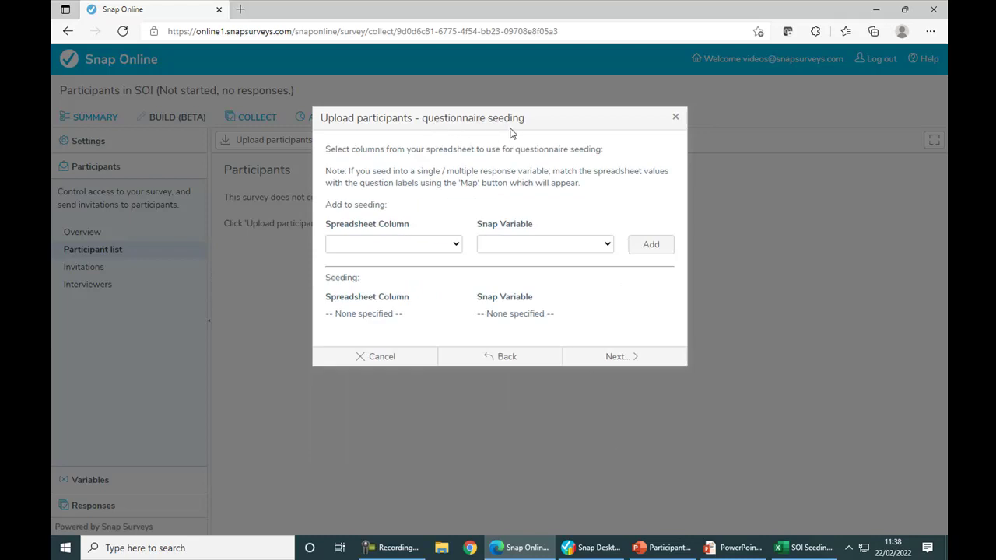
# Seed the companyname column into CompanyName and phonecheckdate into PhoneCheckDate.
pyautogui.click(456, 246)
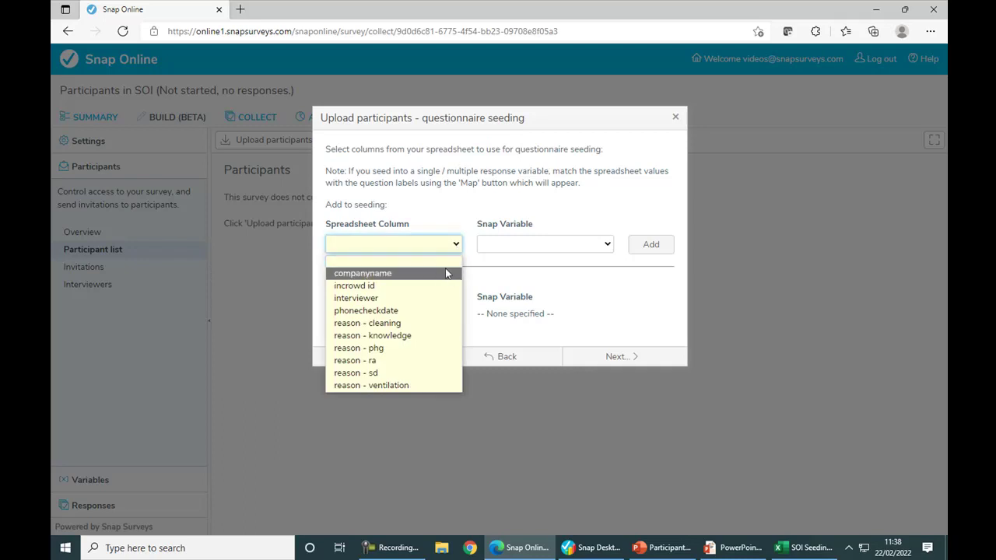
pyautogui.click(446, 274)
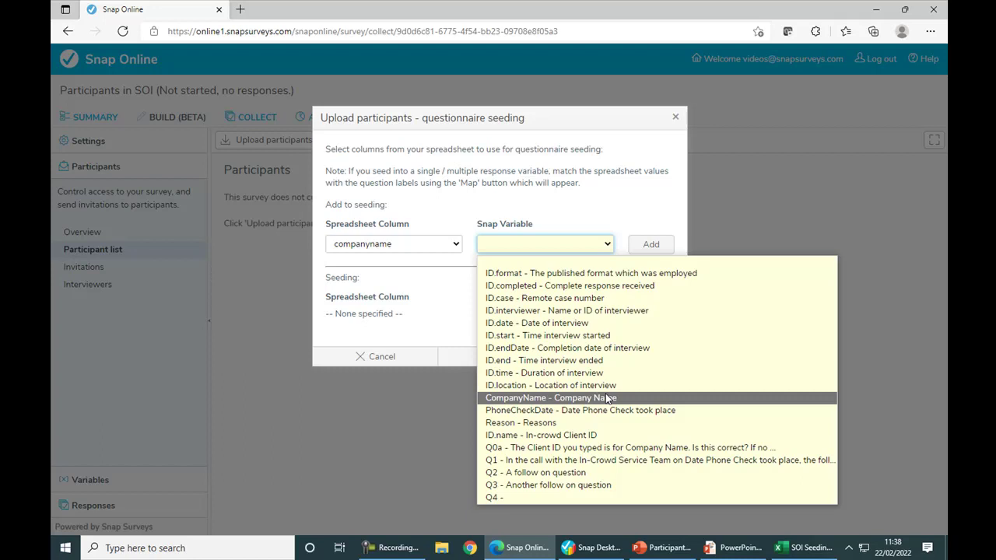
pyautogui.click(605, 398)
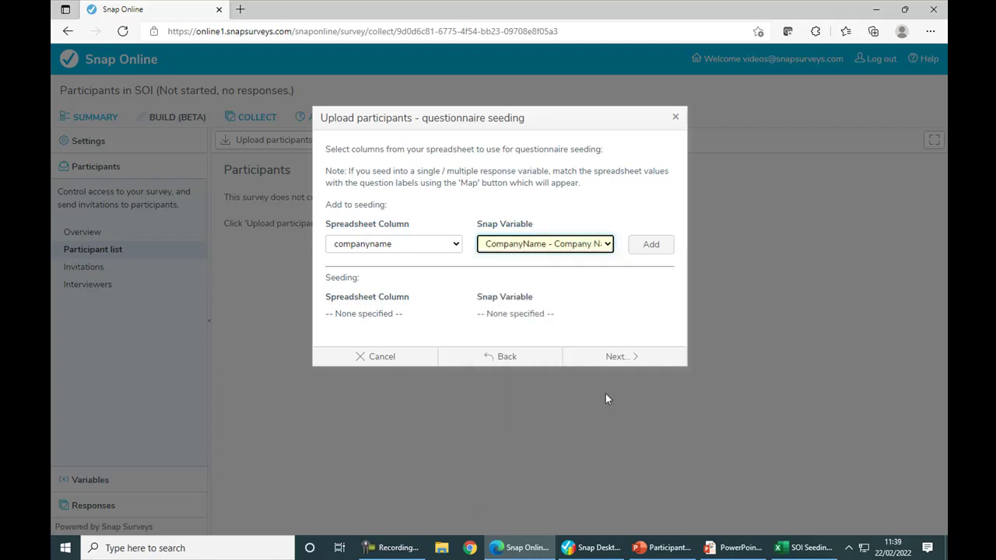
pyautogui.click(656, 245)
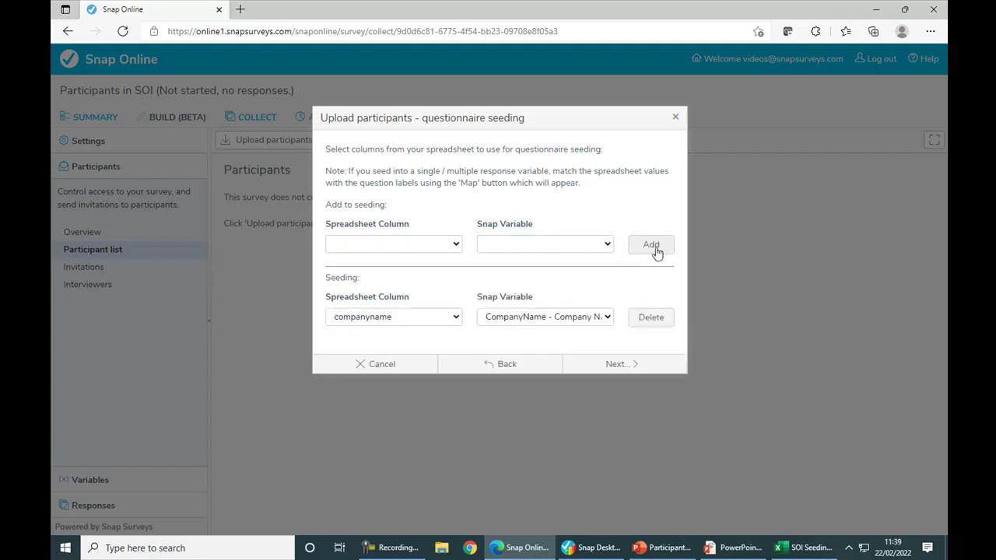
pyautogui.click(456, 245)
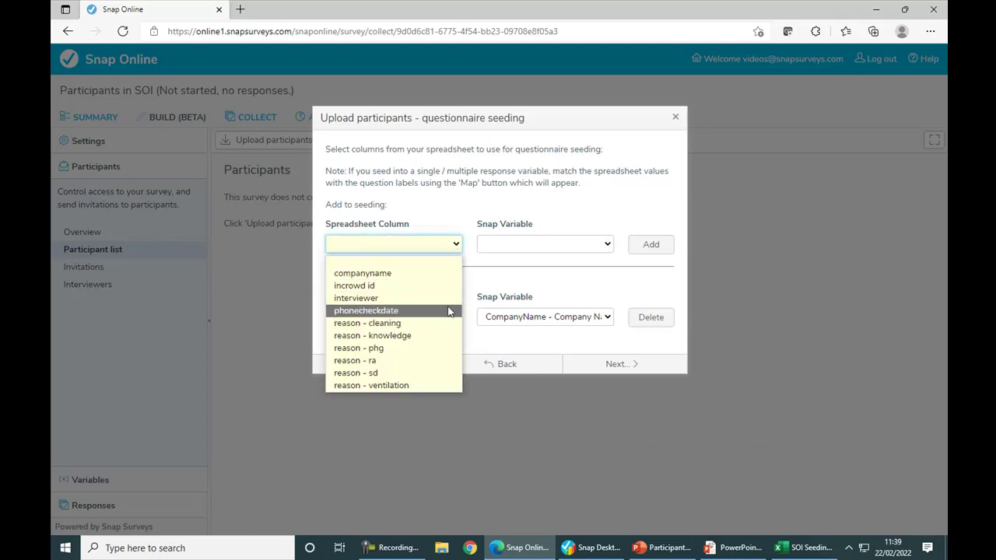
pyautogui.click(448, 311)
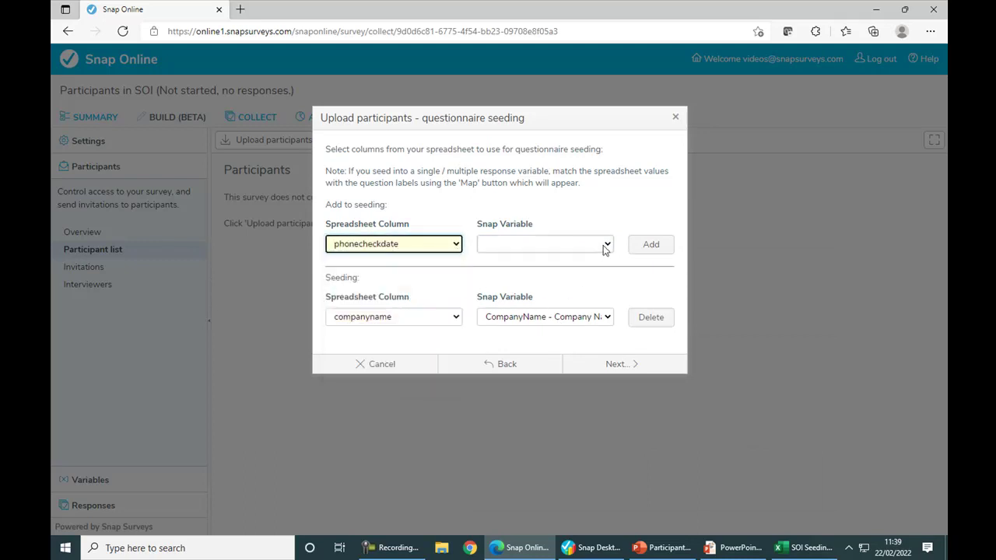
pyautogui.click(603, 245)
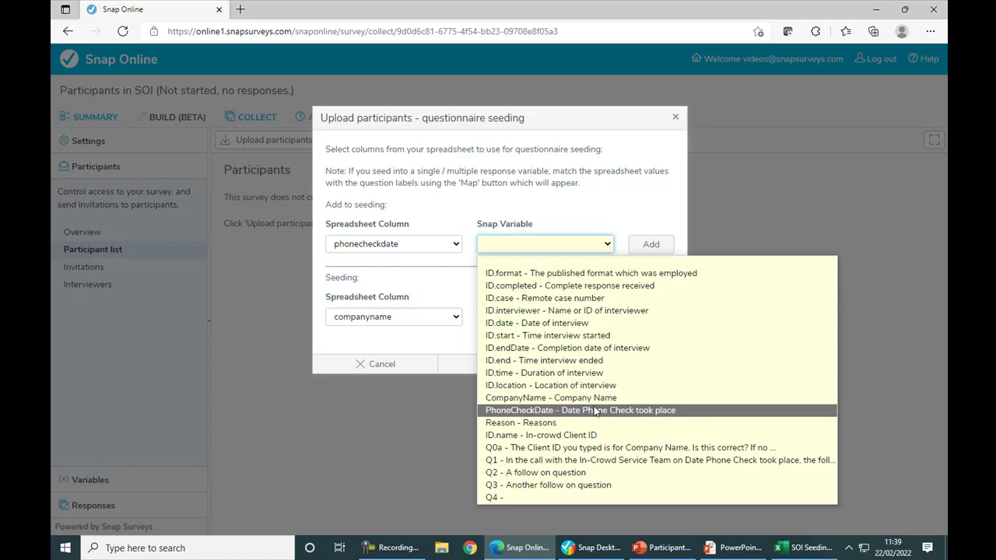
pyautogui.click(594, 410)
pyautogui.click(661, 250)
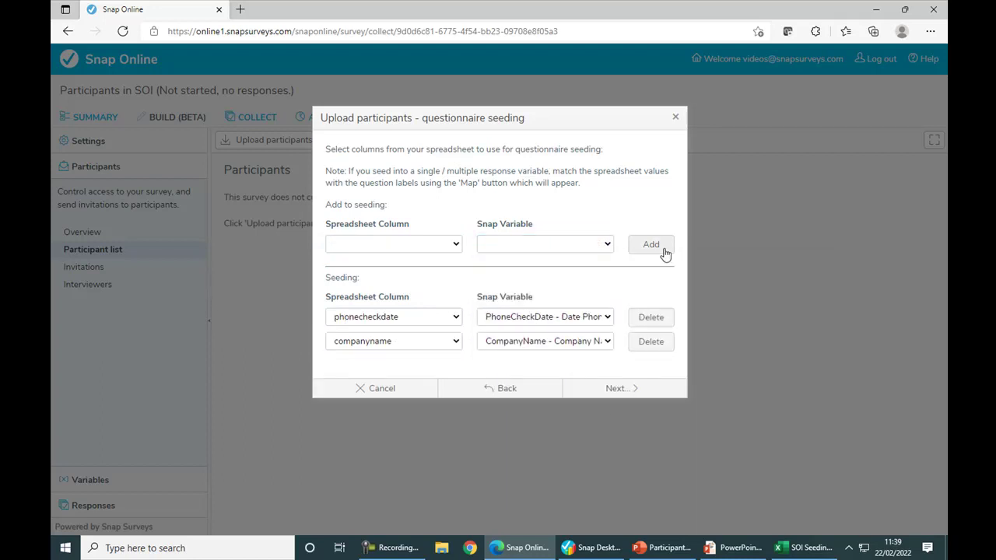
# Seed the reason - cleaning and reason - knowledge columns into the Reason variable.
pyautogui.click(456, 244)
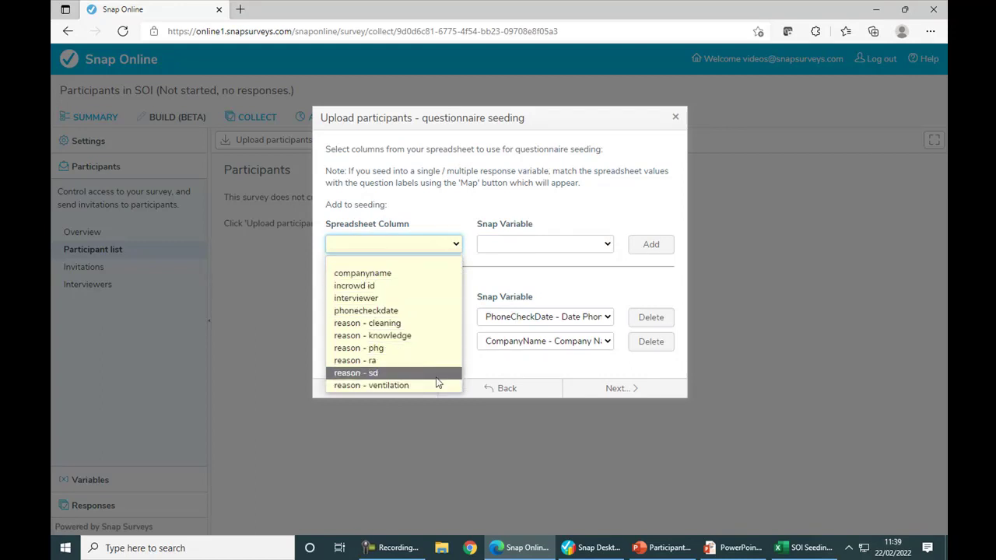
pyautogui.click(437, 326)
pyautogui.click(608, 245)
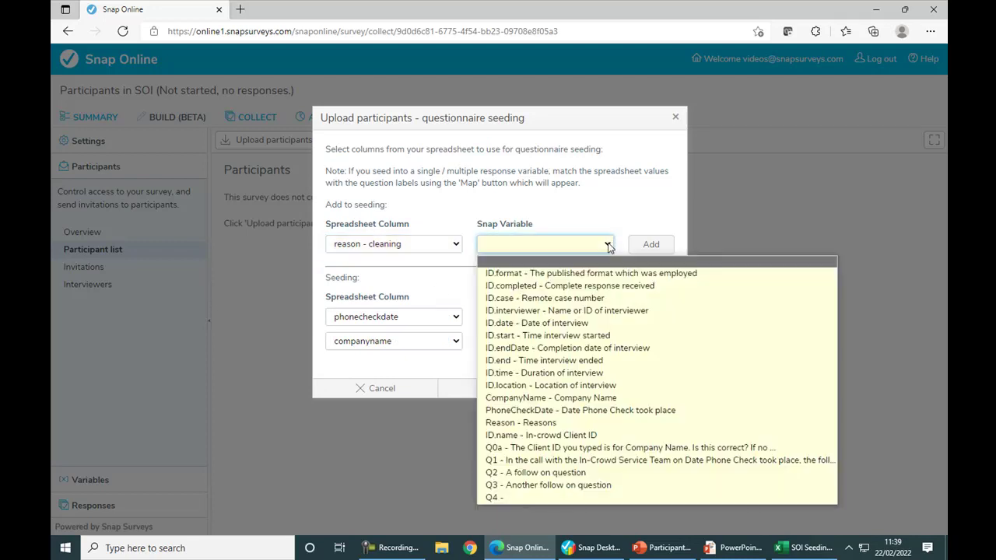
pyautogui.click(573, 423)
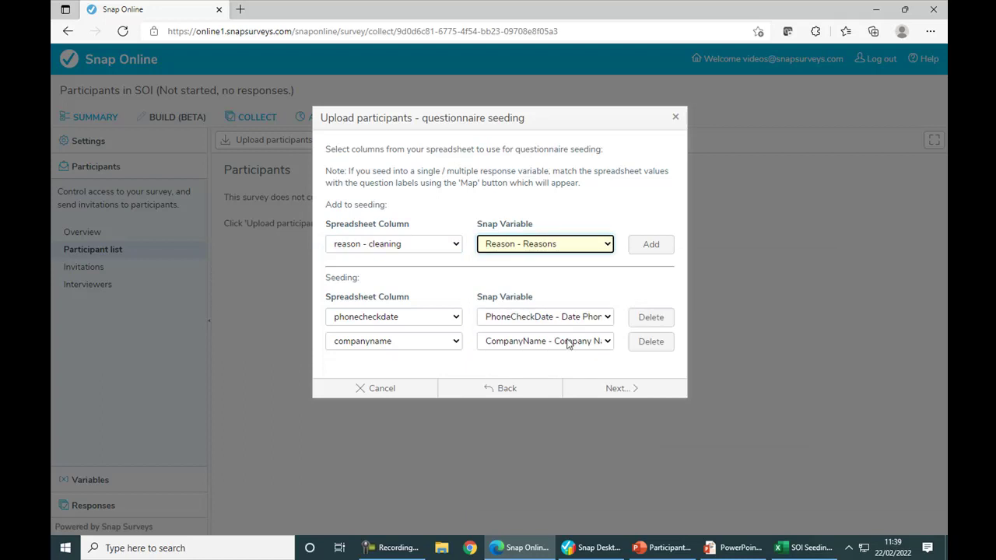
pyautogui.click(653, 246)
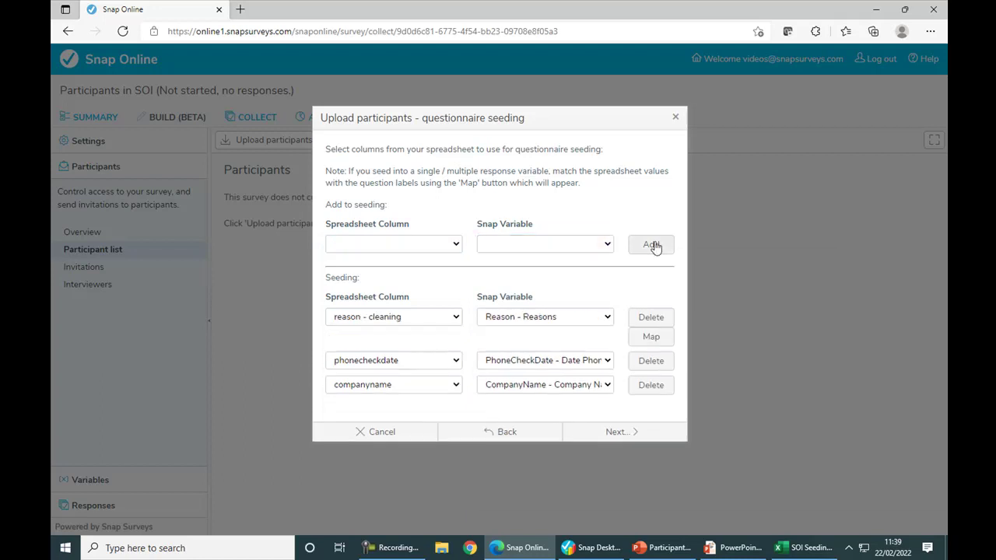
pyautogui.click(455, 245)
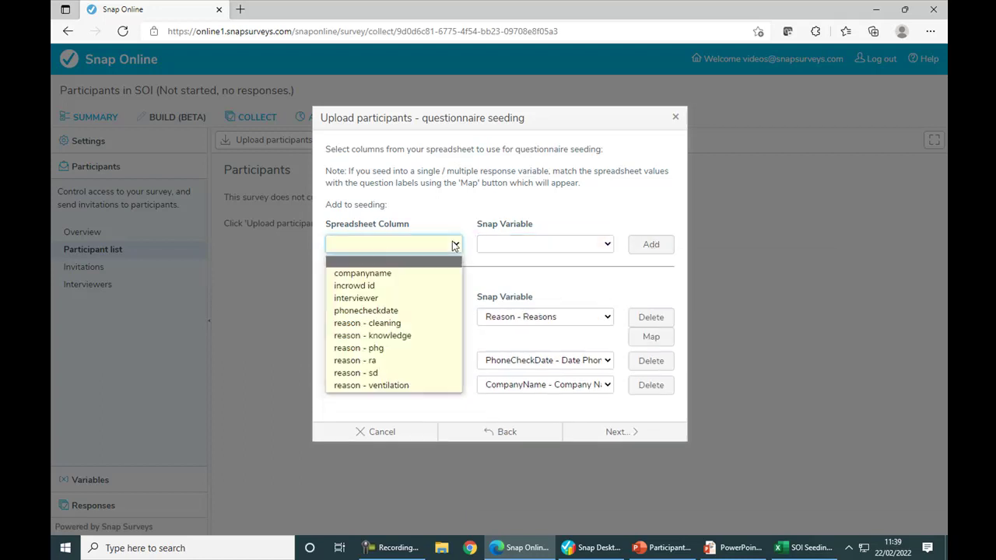
pyautogui.click(441, 335)
pyautogui.click(604, 246)
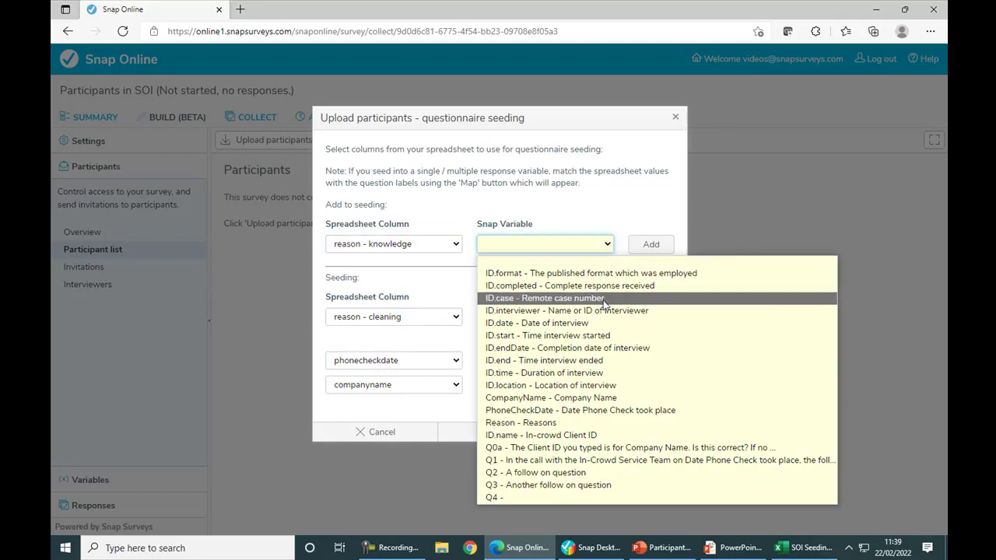
pyautogui.click(575, 421)
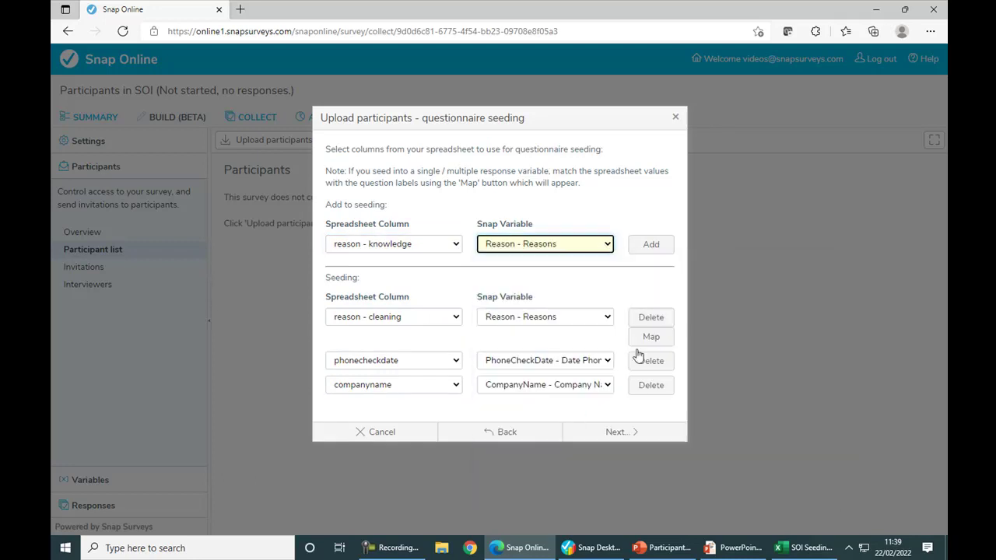
pyautogui.click(653, 246)
# Seed the reason - phg and reason - sd columns into the Reason variable.
pyautogui.click(455, 246)
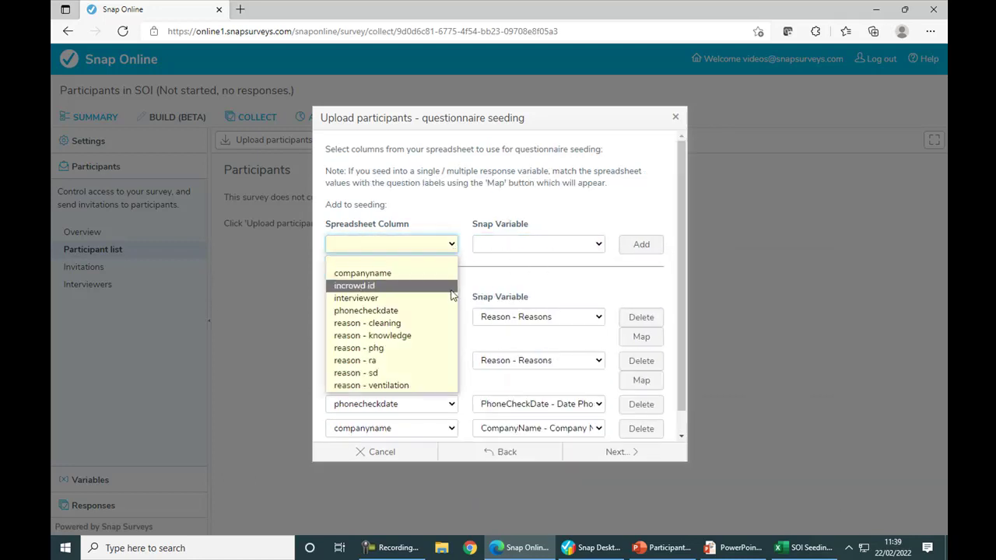
pyautogui.click(434, 348)
pyautogui.click(598, 246)
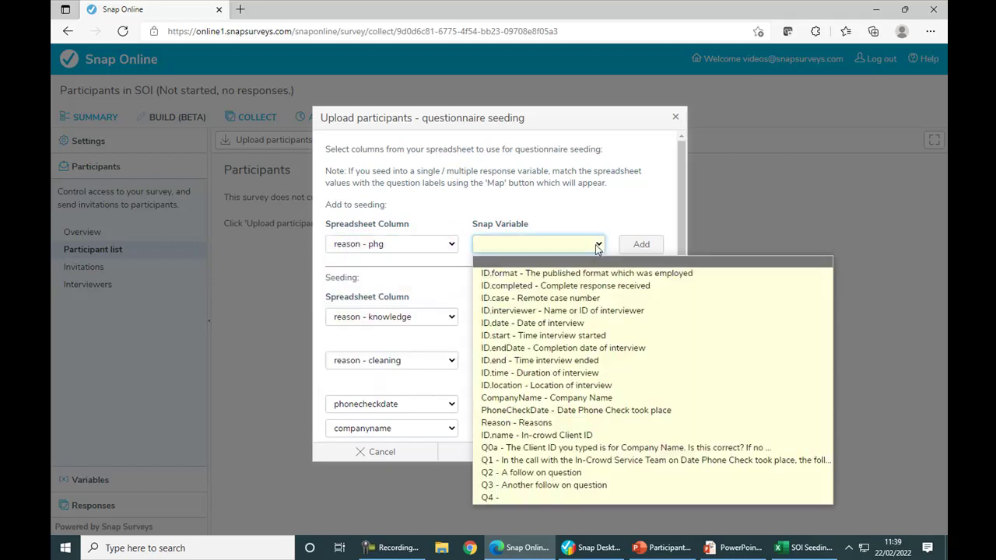
pyautogui.click(574, 423)
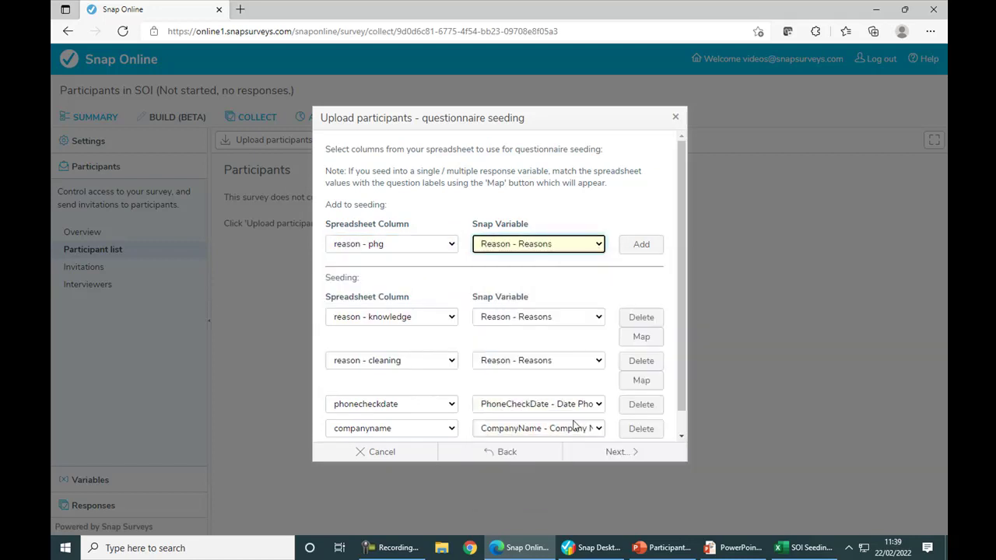
pyautogui.click(637, 249)
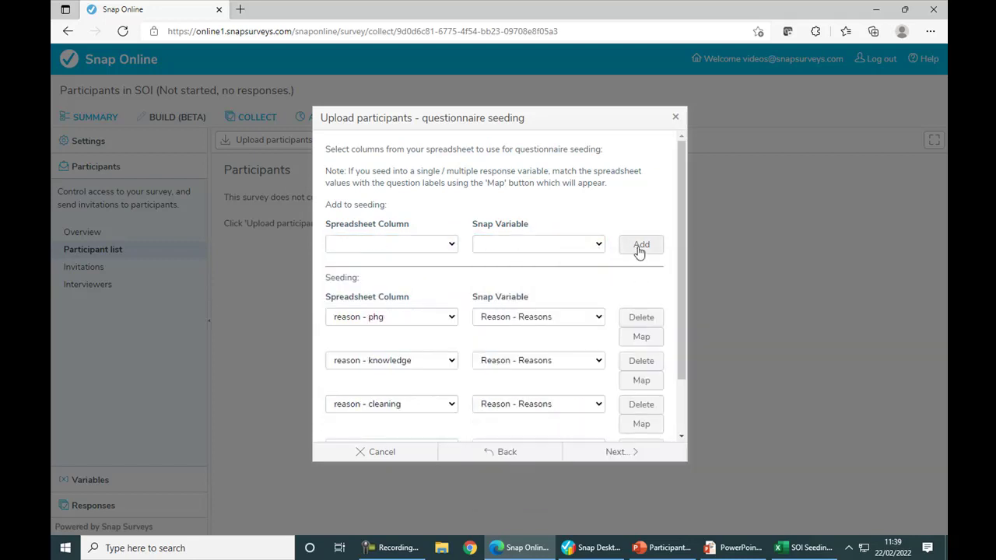
pyautogui.click(452, 246)
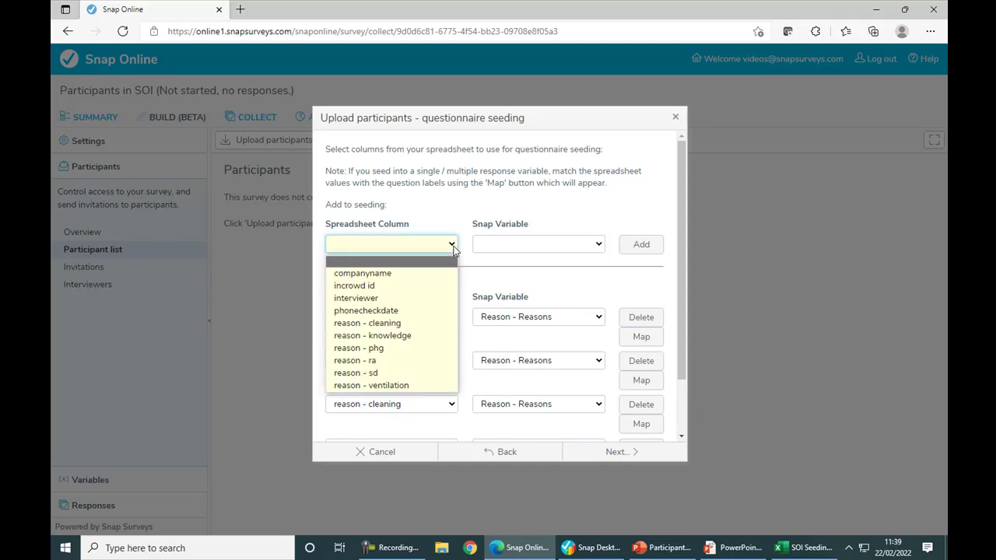
pyautogui.click(424, 374)
pyautogui.click(598, 246)
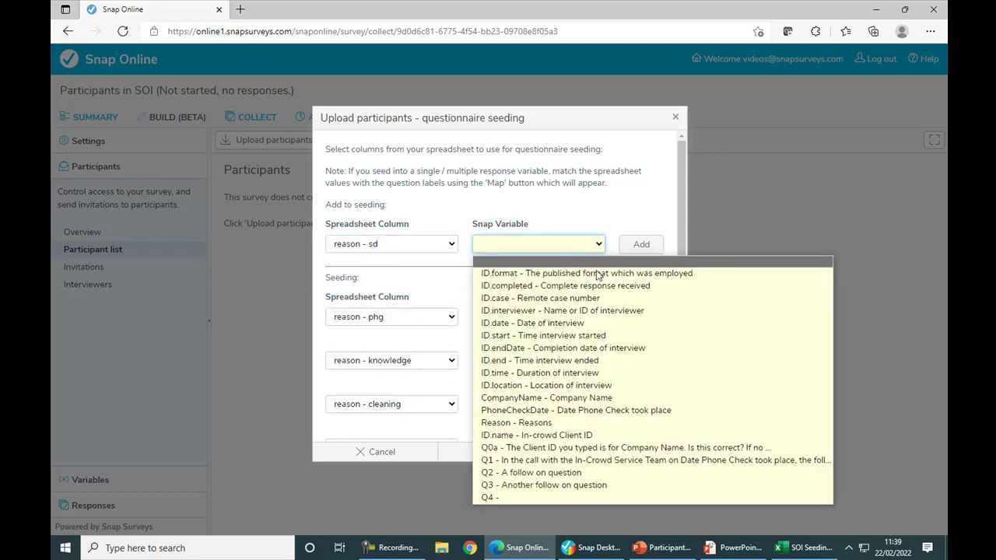
pyautogui.click(596, 422)
pyautogui.click(639, 246)
# Seed the reason - ventilation column into Reason and review the seeding list.
pyautogui.click(434, 246)
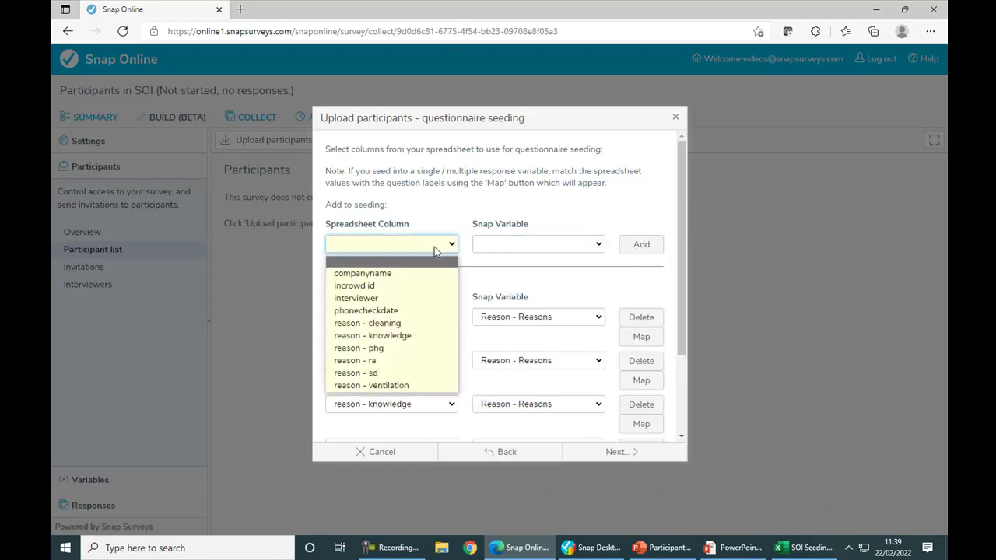
pyautogui.click(428, 385)
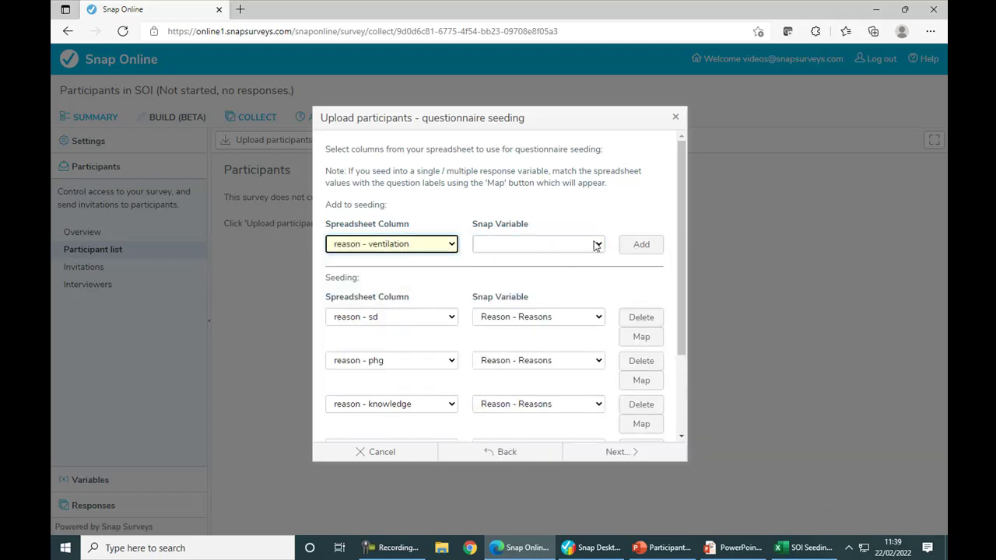
pyautogui.click(596, 246)
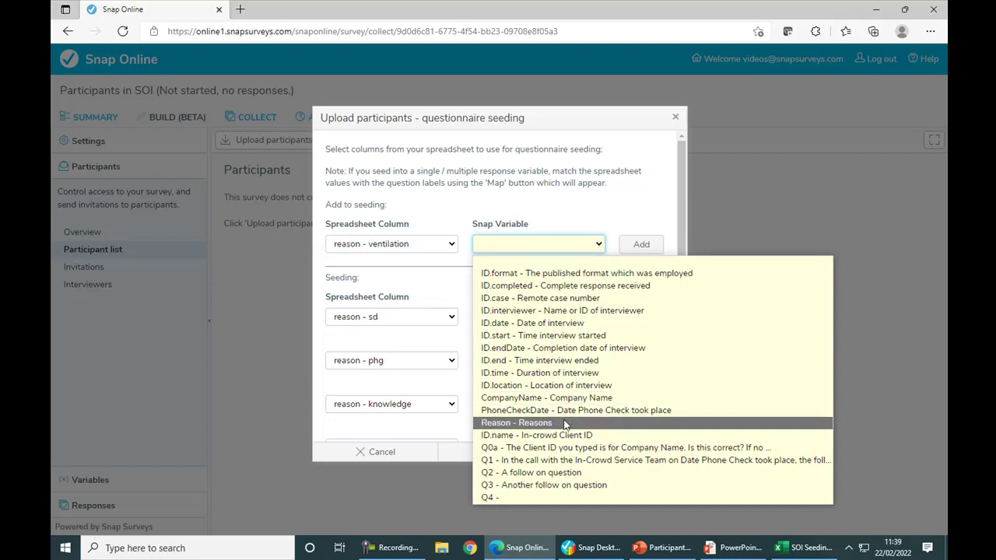
pyautogui.click(566, 423)
pyautogui.click(653, 248)
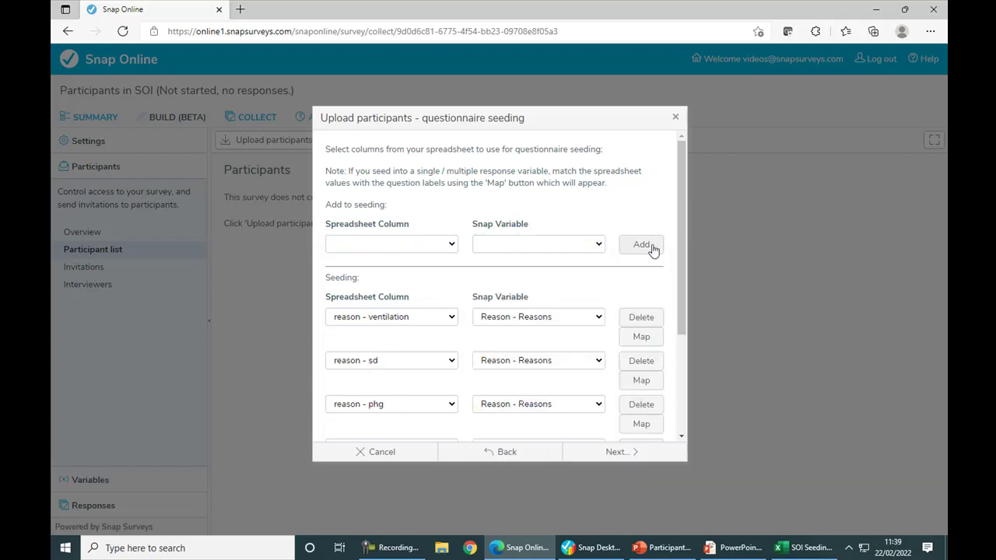
pyautogui.moveTo(683, 233); pyautogui.dragTo(683, 309)
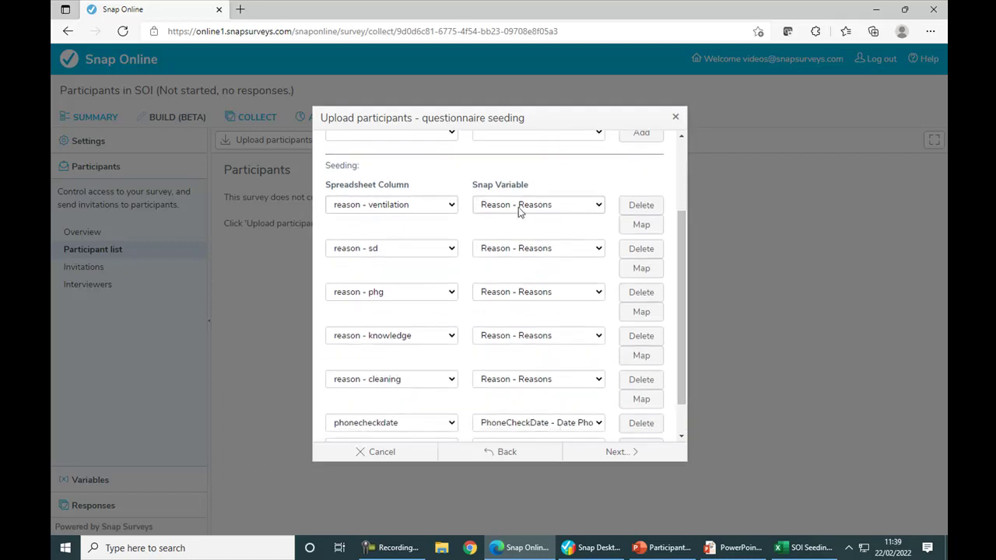
# Accept the existing value mappings for the ventilation and social distancing reason columns.
pyautogui.click(643, 226)
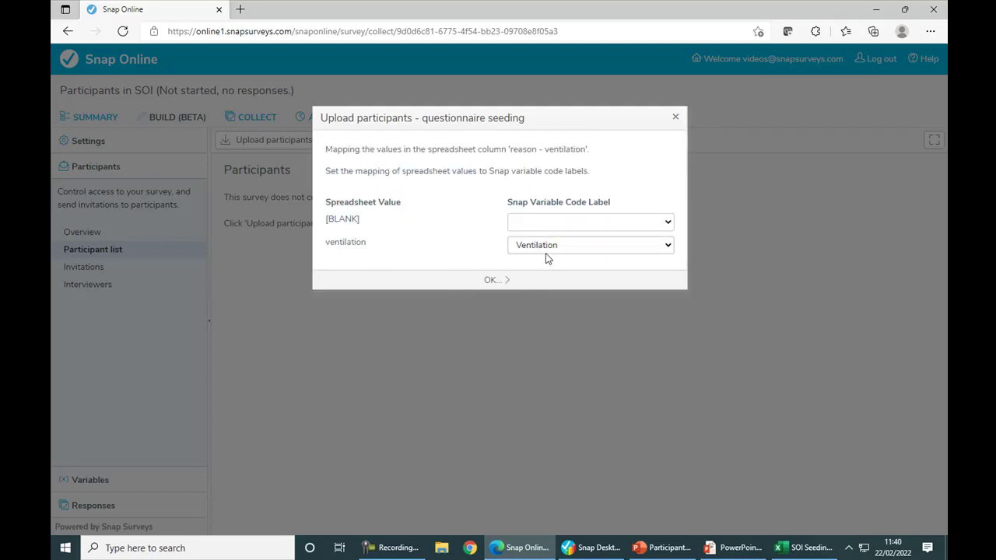
pyautogui.click(491, 281)
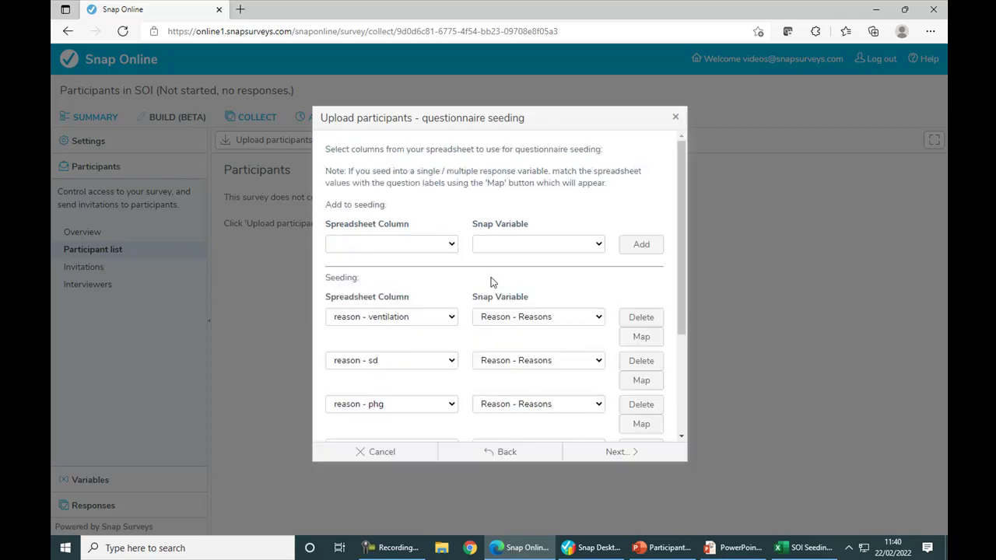
pyautogui.click(641, 381)
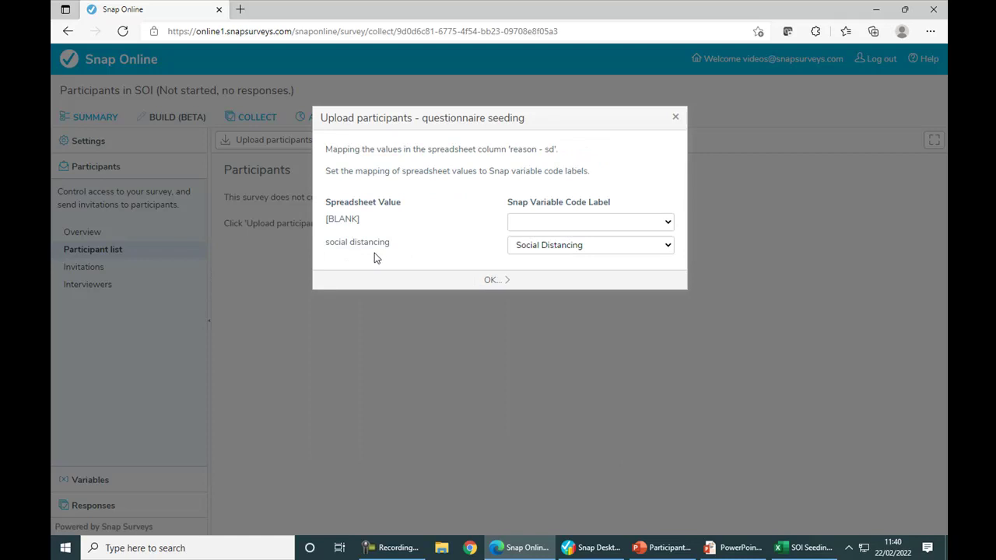
pyautogui.click(491, 281)
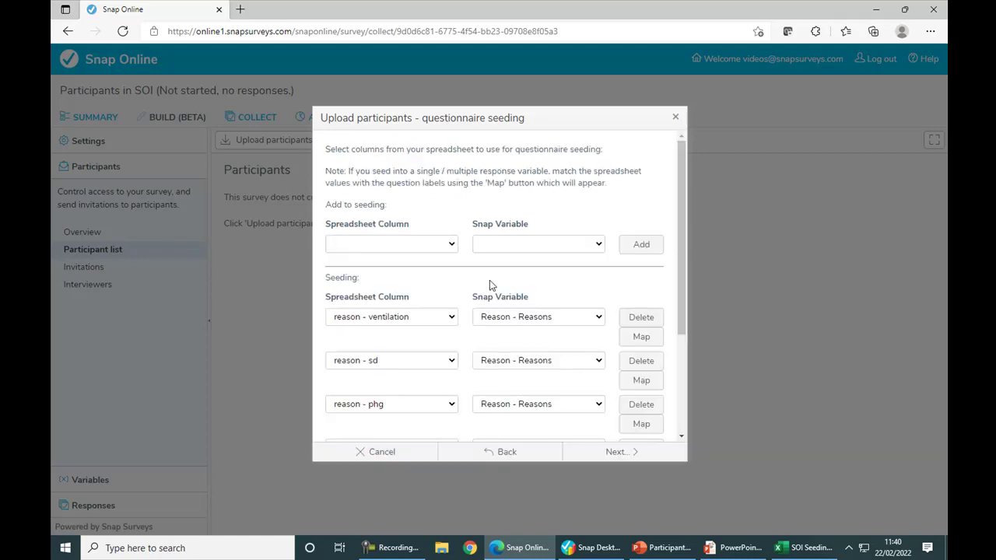
# Map the ph guidance value to the Public Health Guidance code label.
pyautogui.click(643, 424)
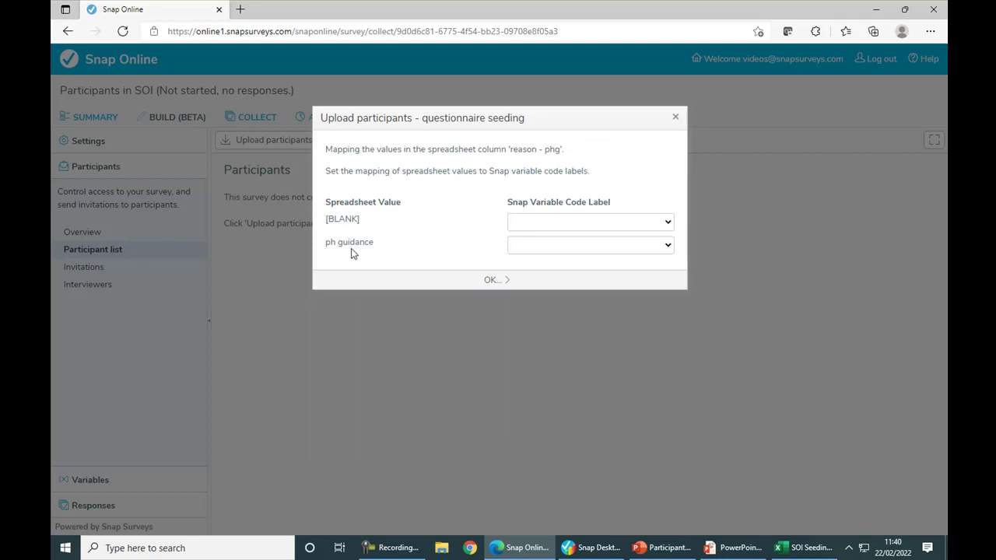
pyautogui.click(670, 249)
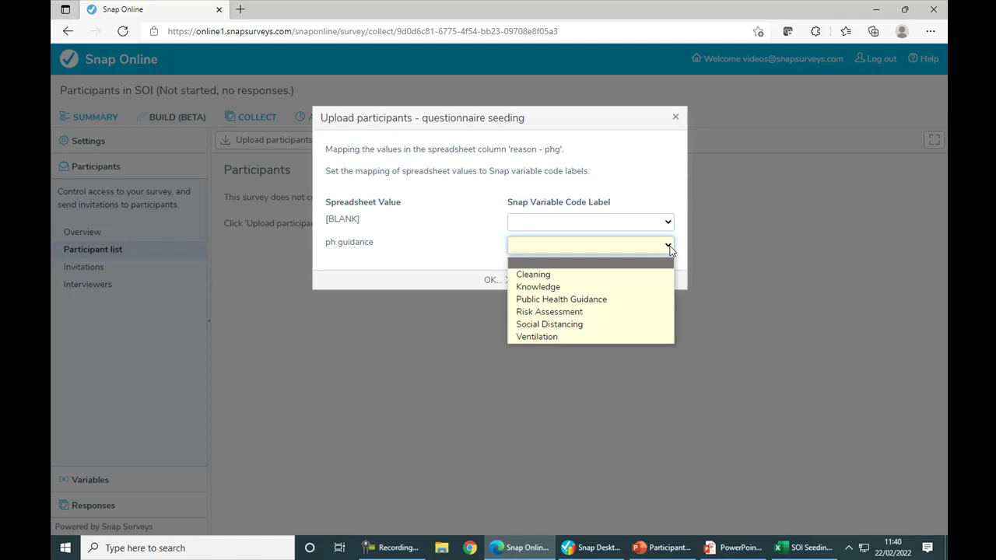
pyautogui.click(645, 300)
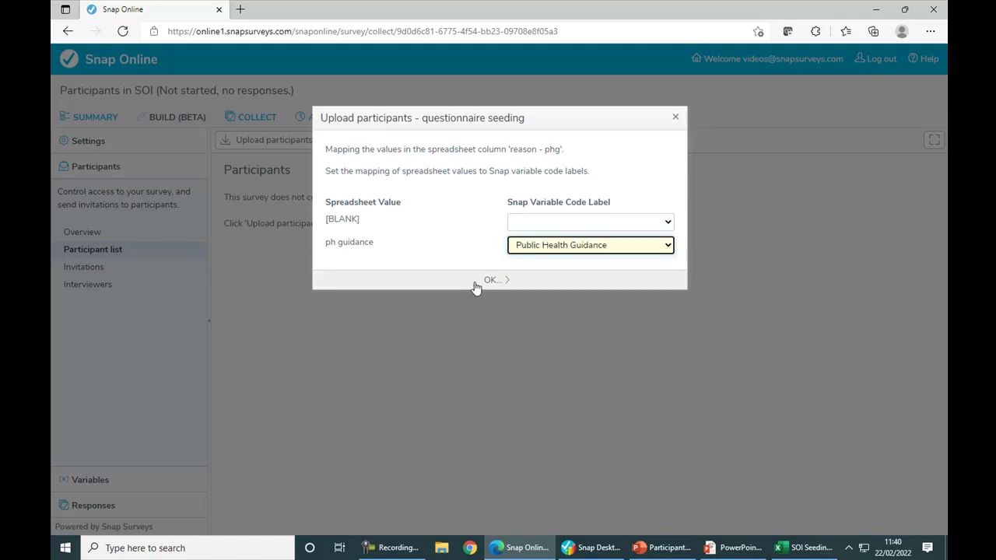
pyautogui.click(476, 285)
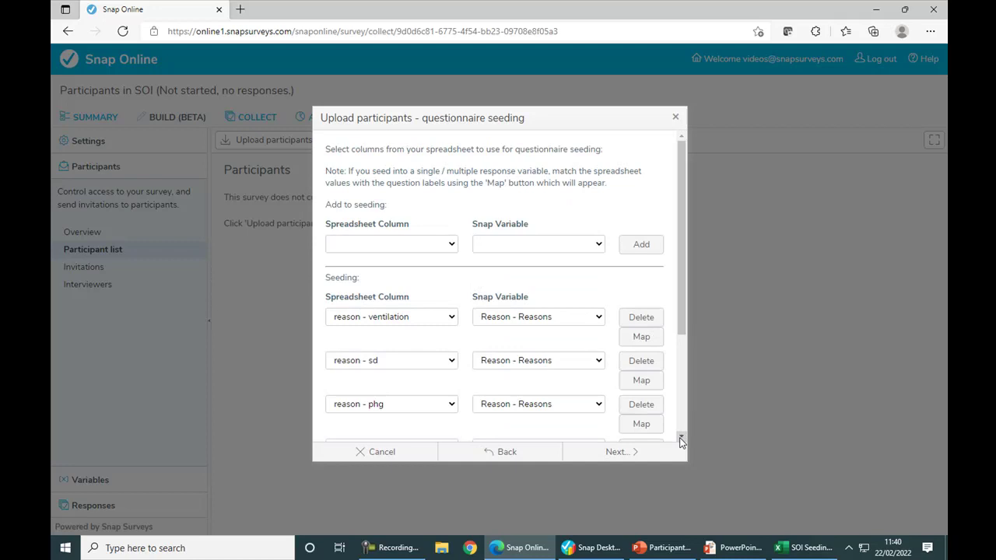
# Accept the value mappings for the knowledge and cleaning reason columns.
pyautogui.scroll(-3, 682, 438)
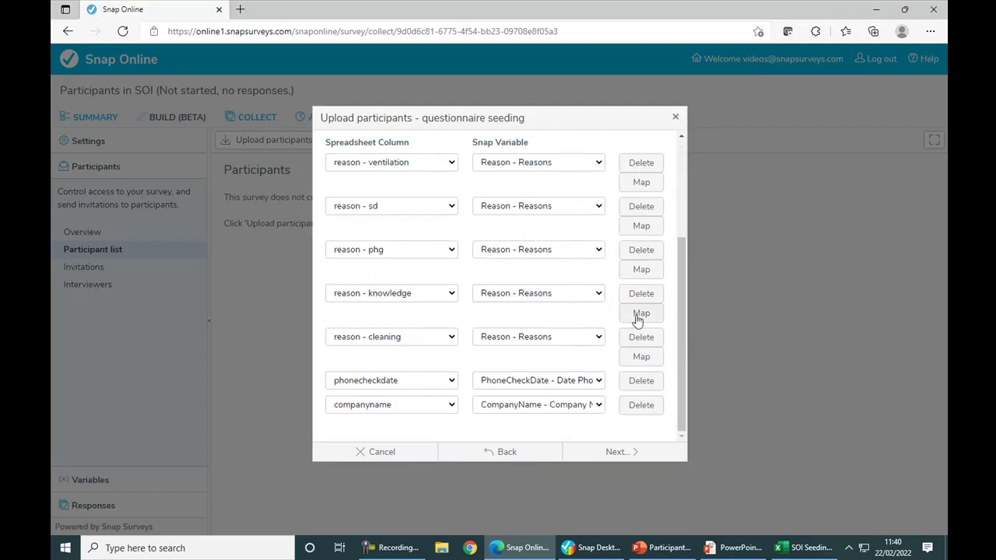
pyautogui.click(640, 314)
pyautogui.click(494, 283)
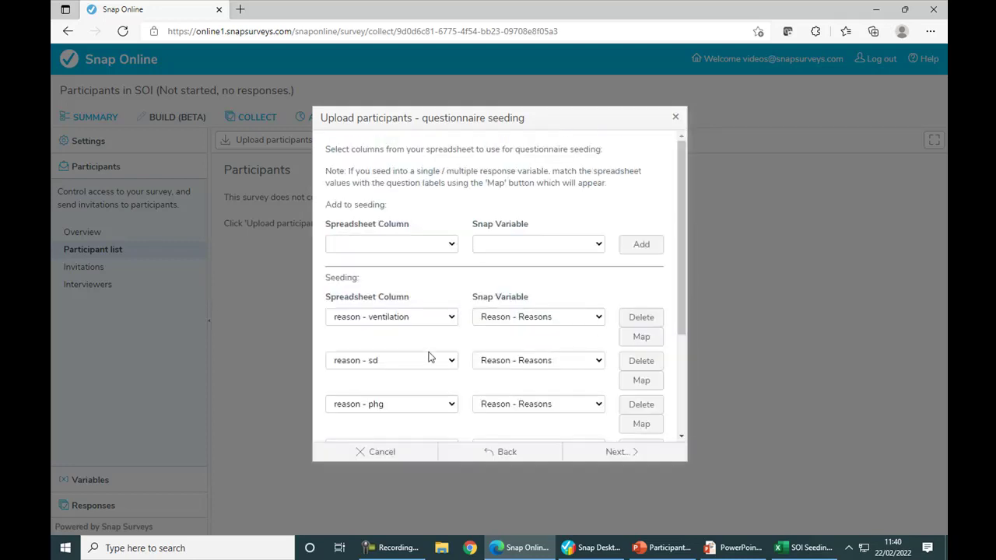
pyautogui.moveTo(679, 296); pyautogui.dragTo(681, 401)
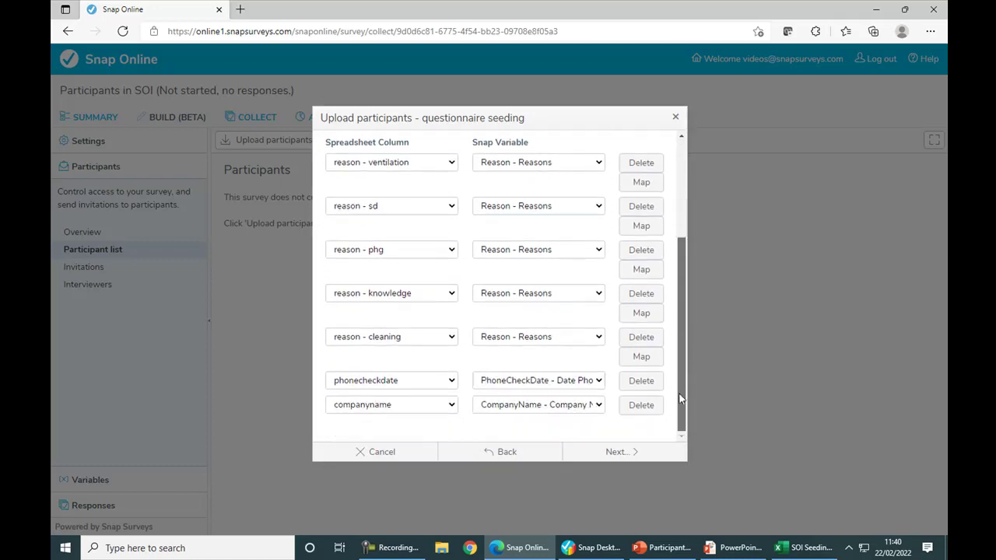
pyautogui.click(638, 356)
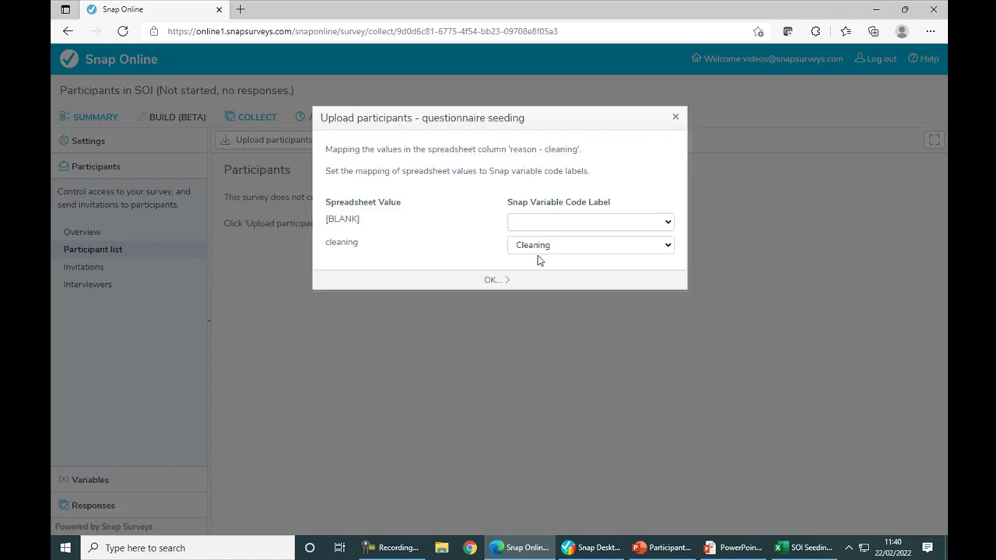
pyautogui.click(514, 276)
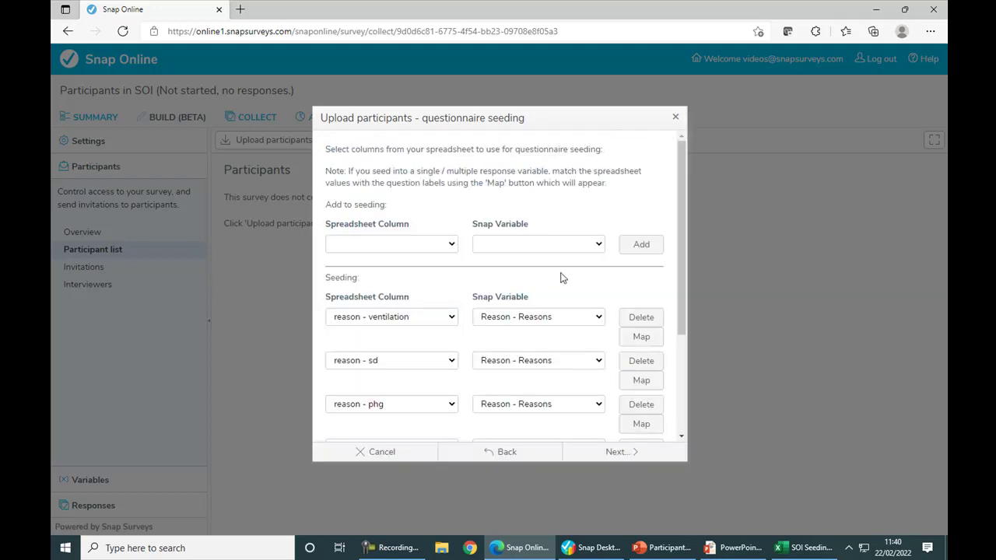
pyautogui.moveTo(678, 255); pyautogui.dragTo(685, 326)
pyautogui.scroll(-1, 685, 325)
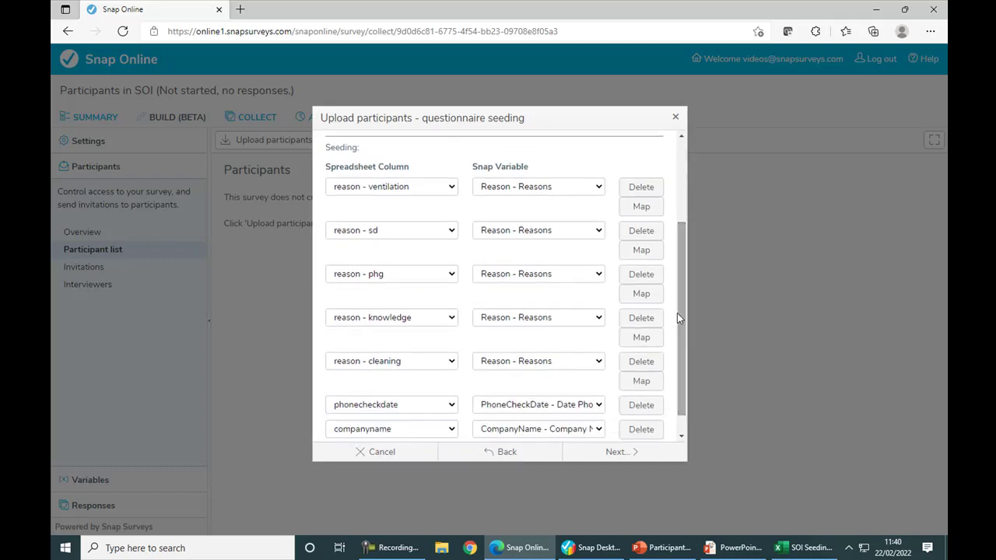
# Upload the seeded participant spreadsheet so nine participants appear in the list.
pyautogui.click(603, 456)
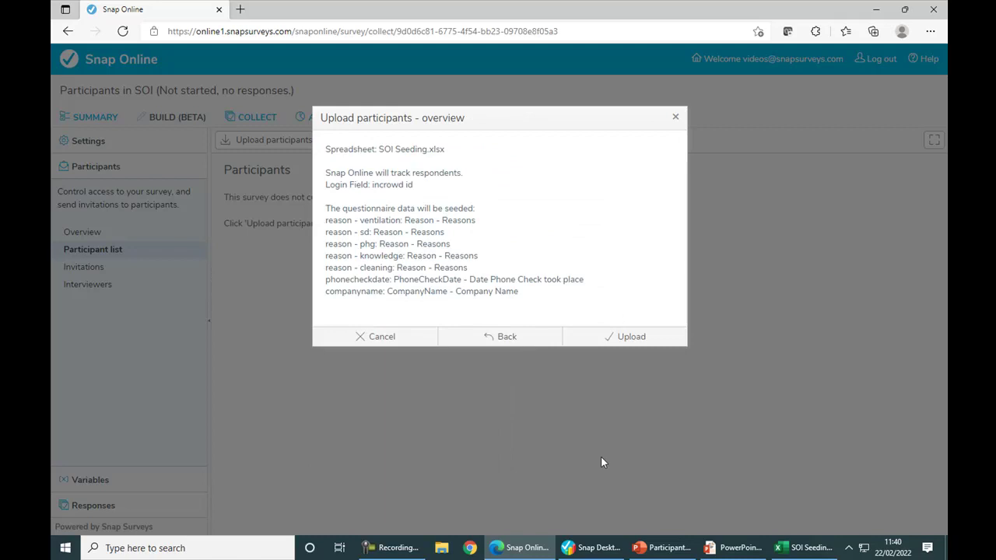
pyautogui.click(619, 339)
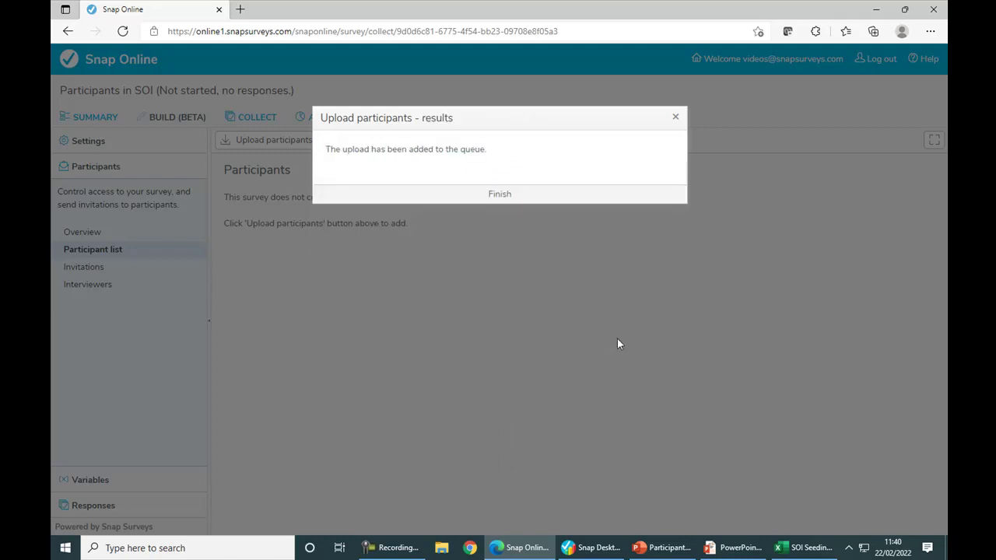
pyautogui.click(502, 194)
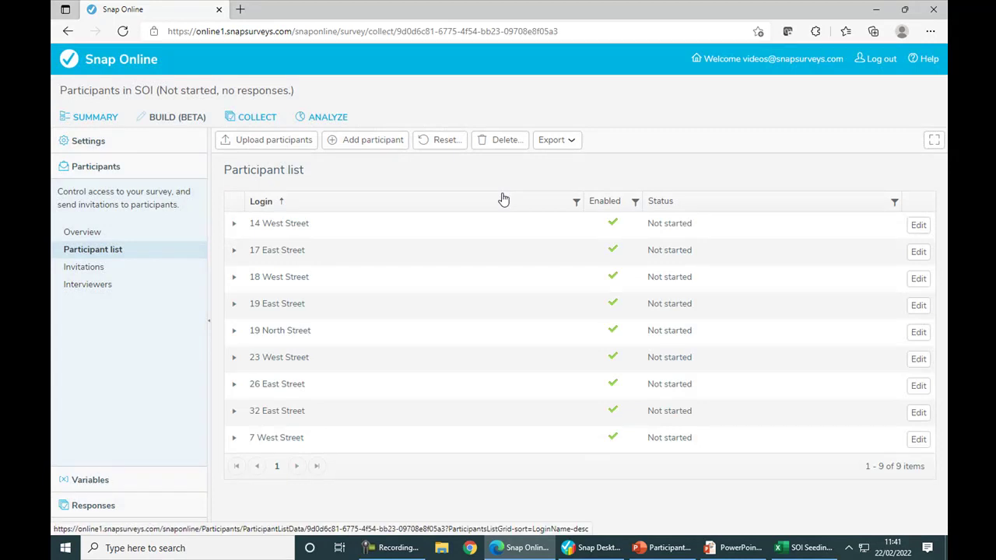
# Start interviewing on the SOI survey immediately, then show the Windows desktop.
pyautogui.click(273, 126)
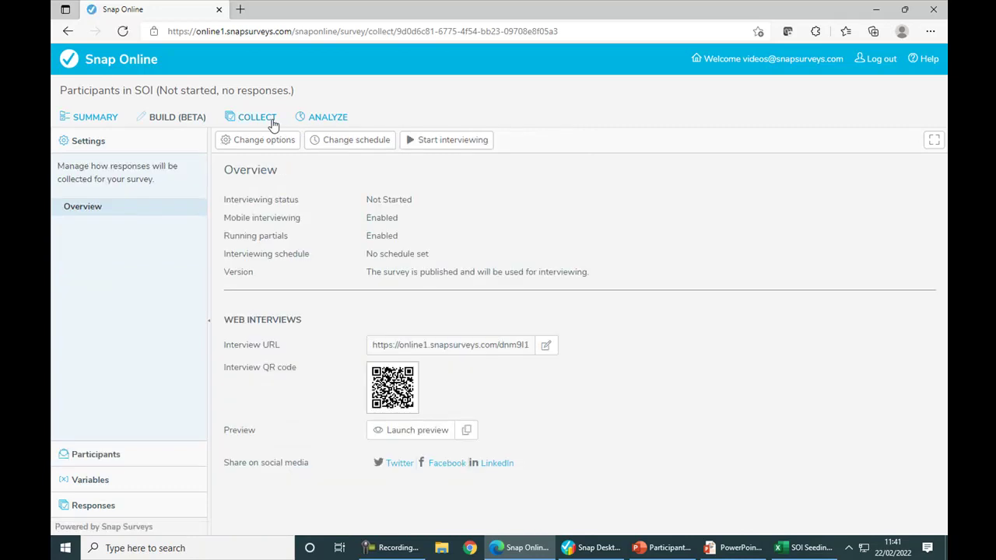
pyautogui.click(459, 141)
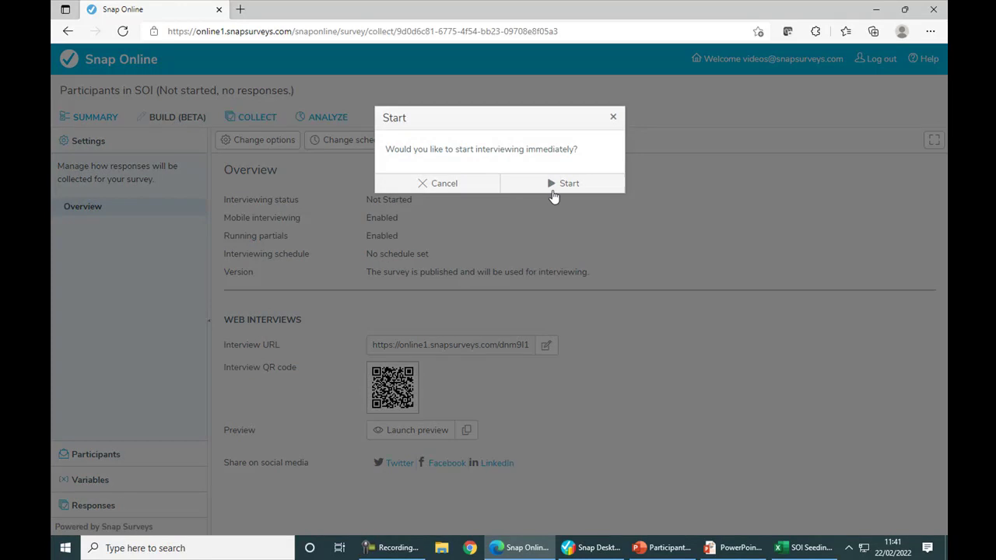
pyautogui.click(563, 184)
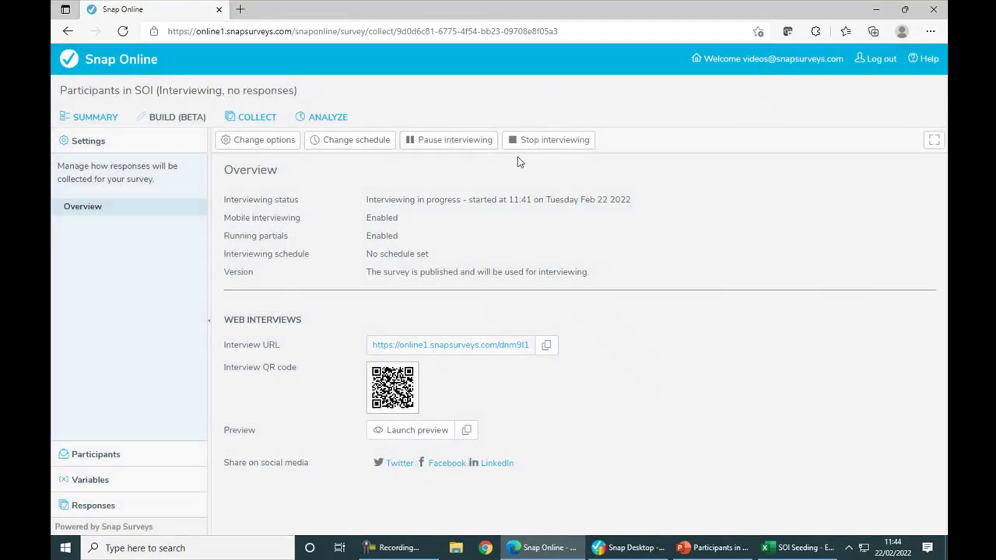
pyautogui.click(946, 548)
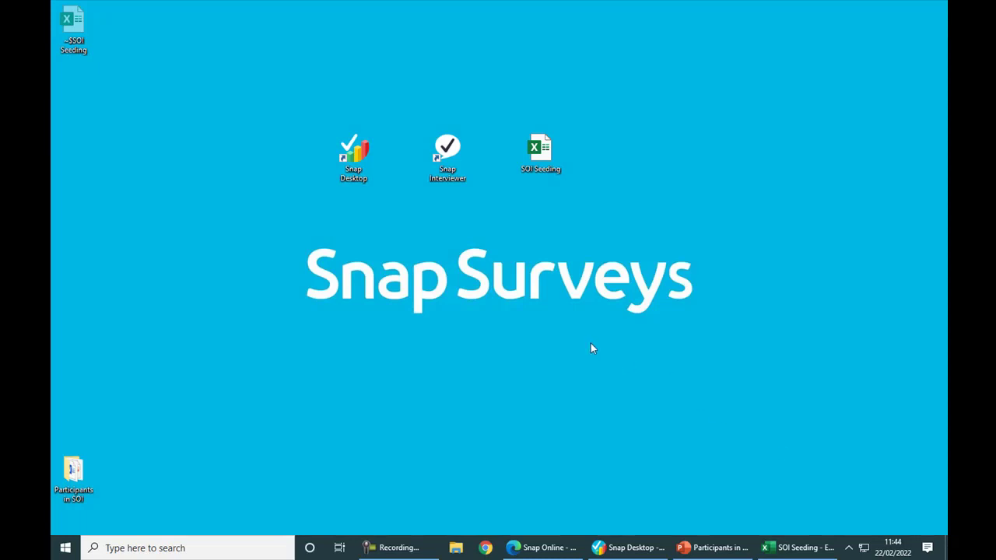
# Launch Snap Interviewer and set its server to UK Datacentre.
pyautogui.doubleClick(448, 152)
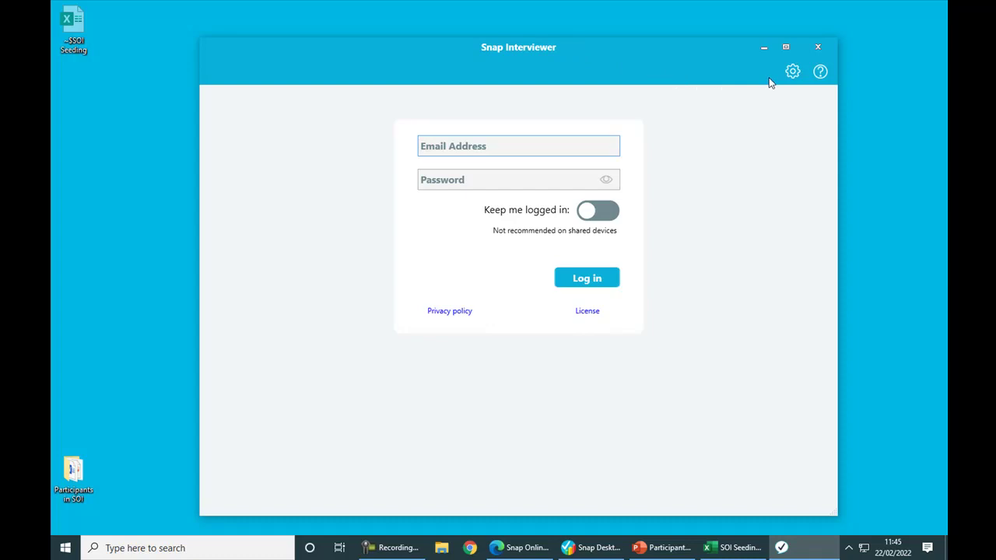
pyautogui.click(793, 72)
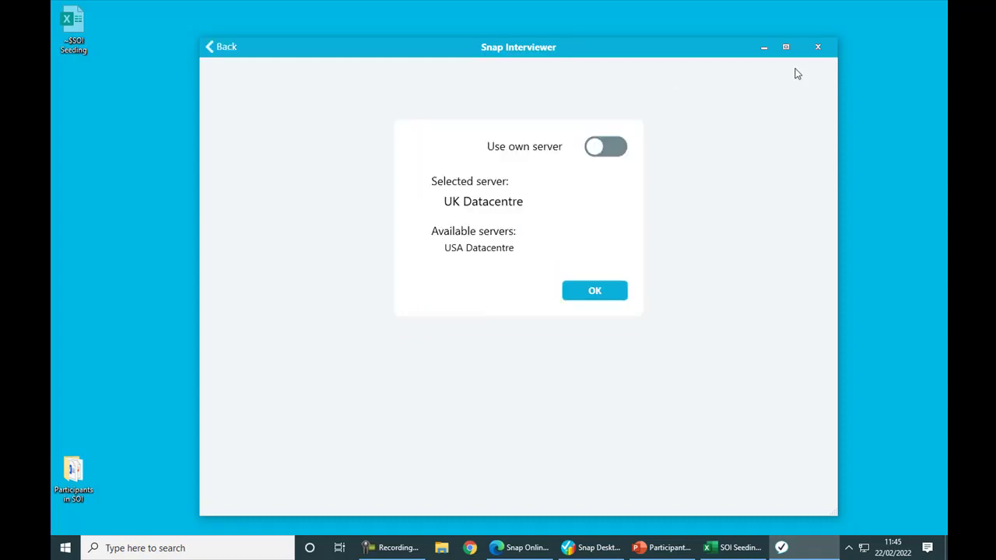
pyautogui.click(501, 247)
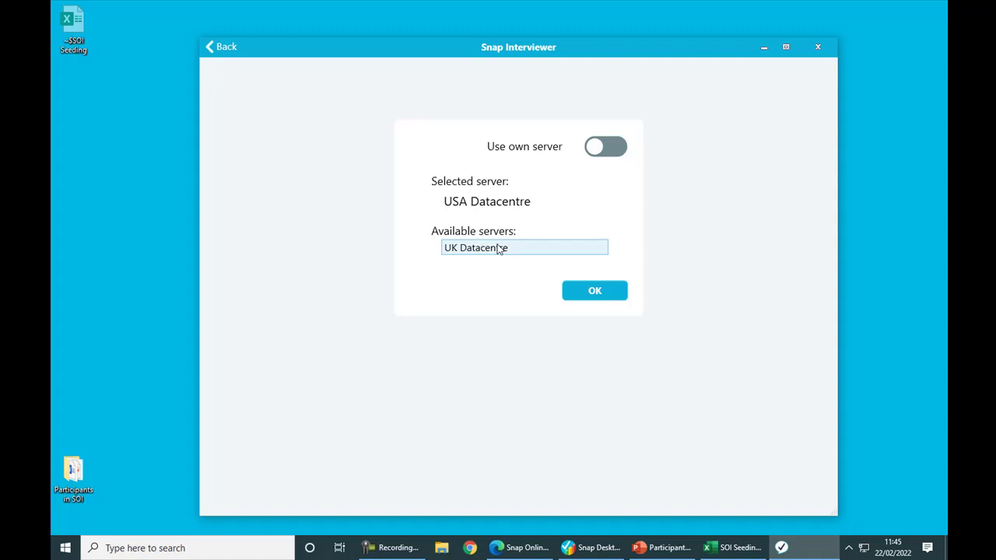
pyautogui.click(501, 248)
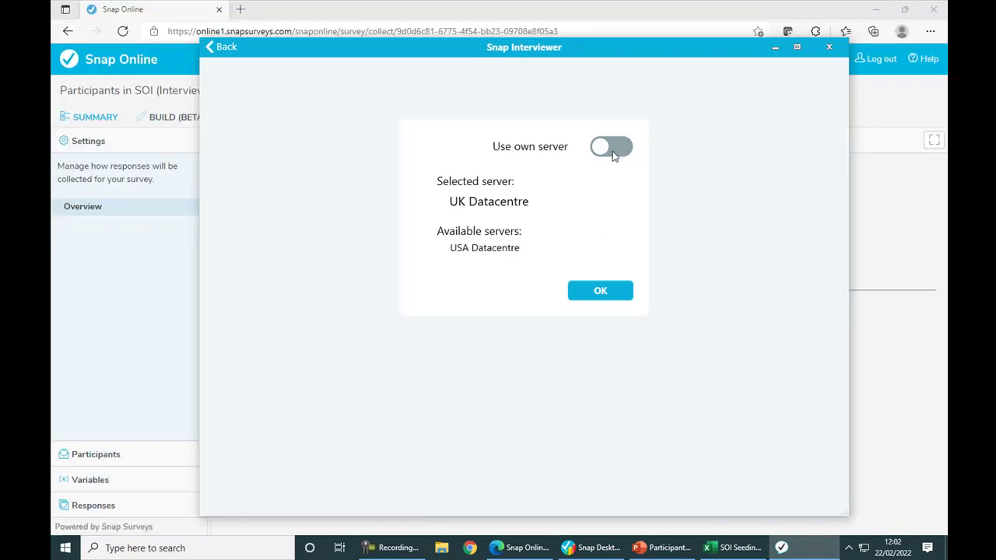
pyautogui.click(627, 291)
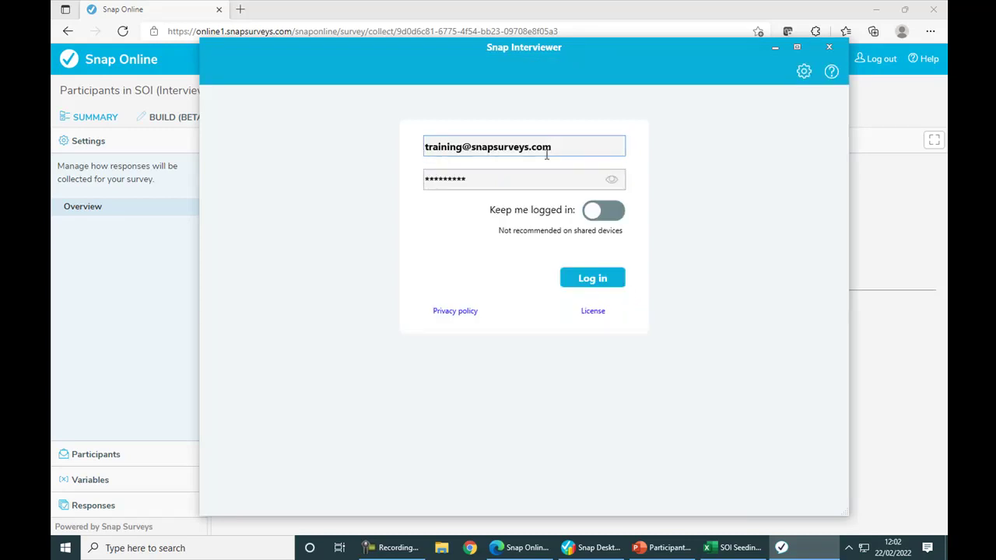
# Log in, look through the app's Settings, and return to the survey list.
pyautogui.click(582, 279)
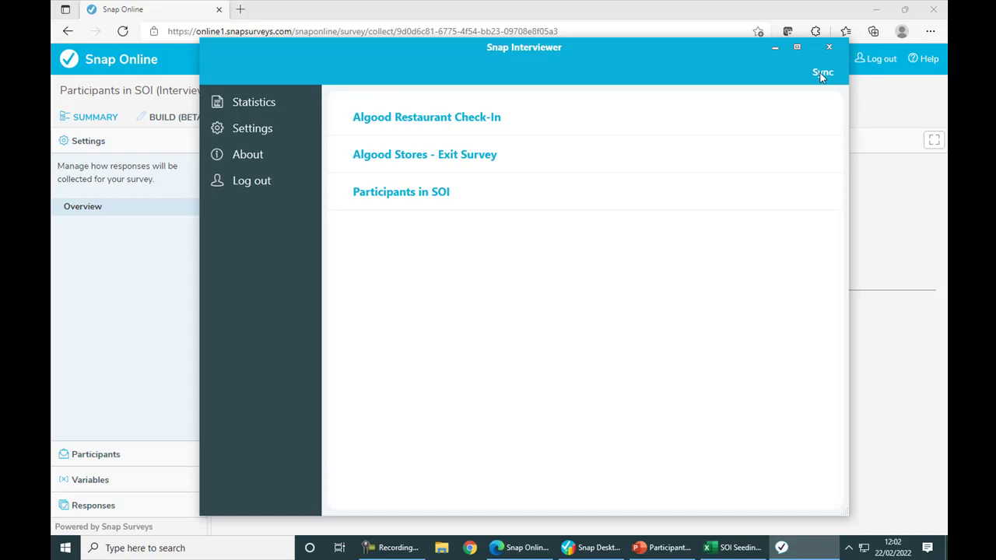
pyautogui.click(264, 132)
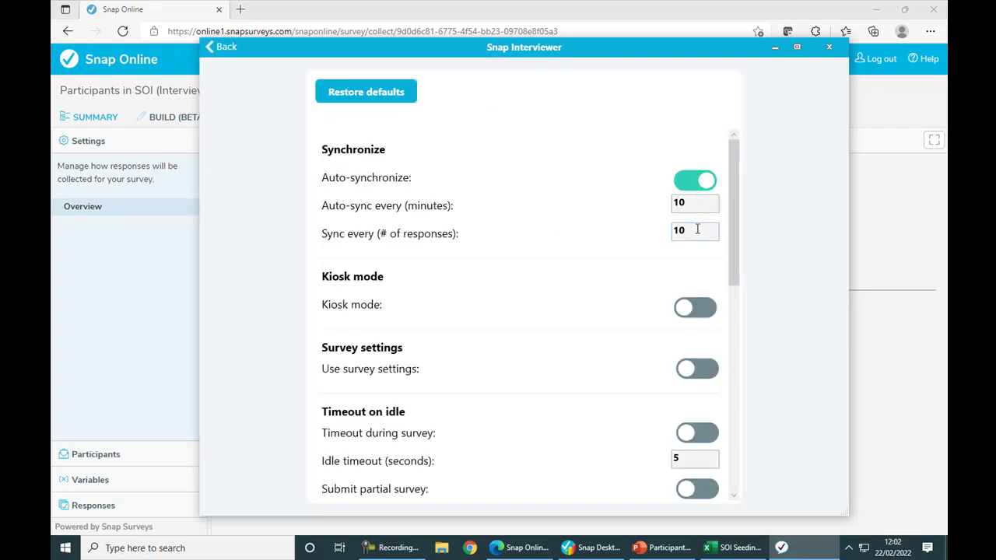
pyautogui.moveTo(736, 216); pyautogui.dragTo(728, 346)
pyautogui.click(230, 53)
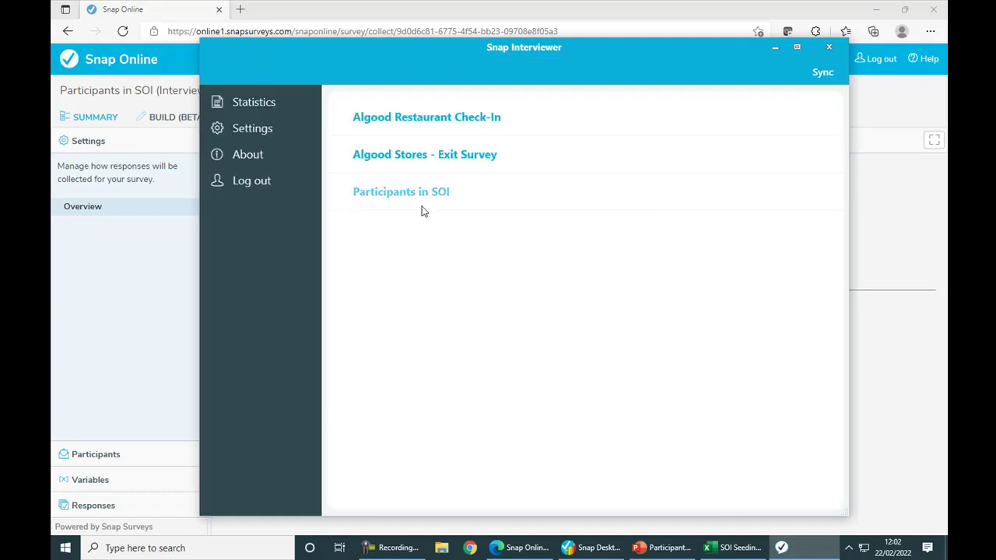
# Begin a Participants in SOI interview with the participant's client ID and confirm Radio 7 is correct.
pyautogui.click(426, 201)
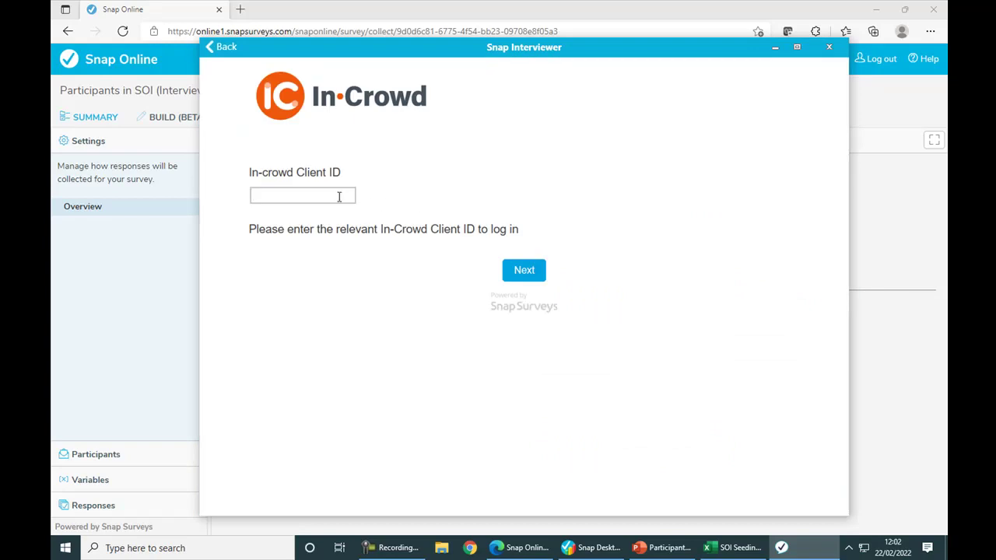
pyautogui.click(543, 285)
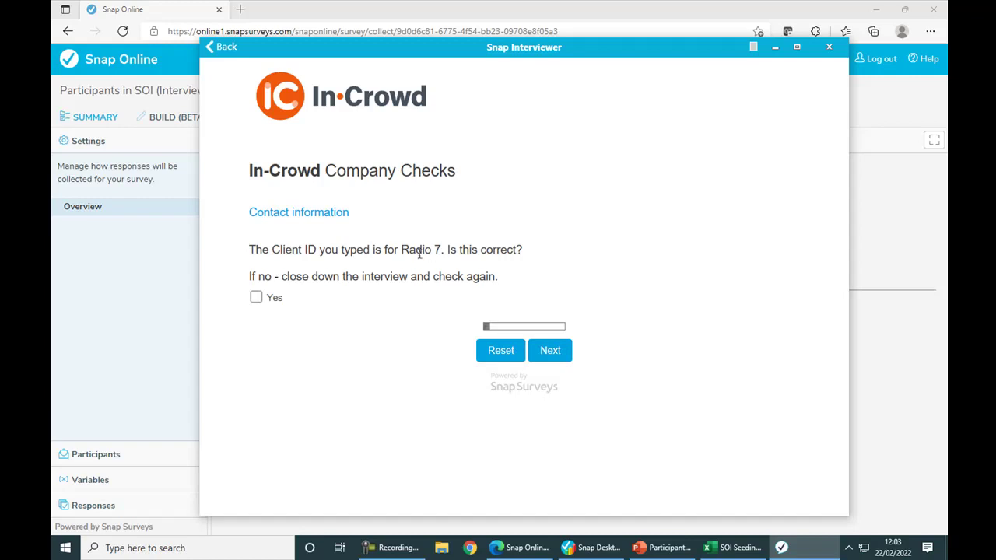
pyautogui.moveTo(401, 252); pyautogui.dragTo(443, 250)
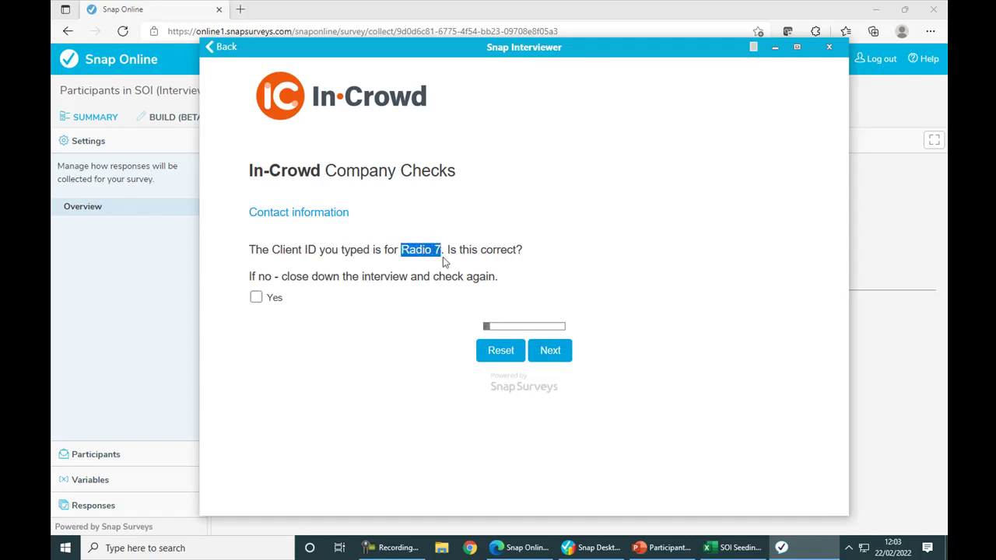
pyautogui.click(260, 302)
pyautogui.click(551, 352)
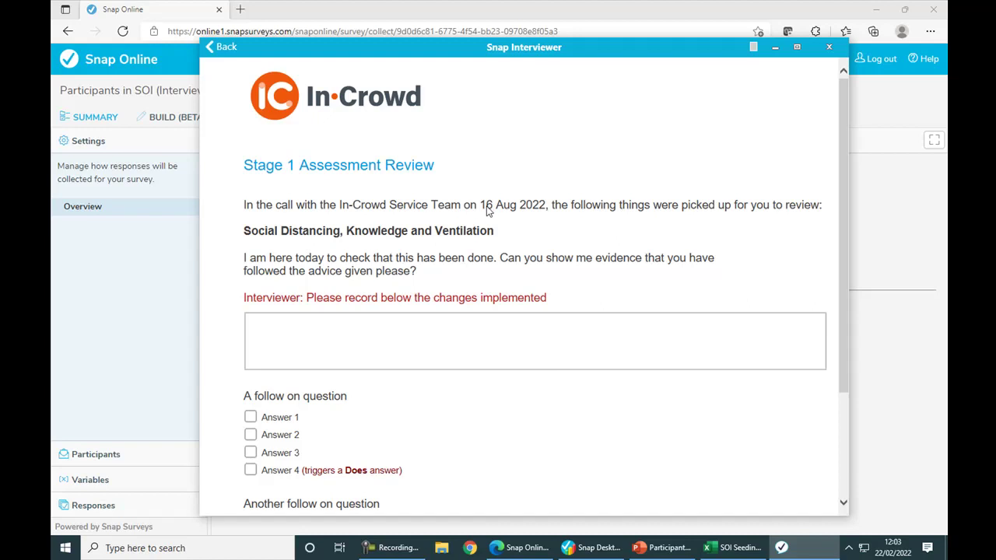
# Review the seeded call date and review topics, then answer the first follow-on question with Answer 2.
pyautogui.moveTo(483, 209); pyautogui.dragTo(546, 207)
pyautogui.click(529, 209)
pyautogui.moveTo(245, 231); pyautogui.dragTo(461, 237)
pyautogui.click(461, 237)
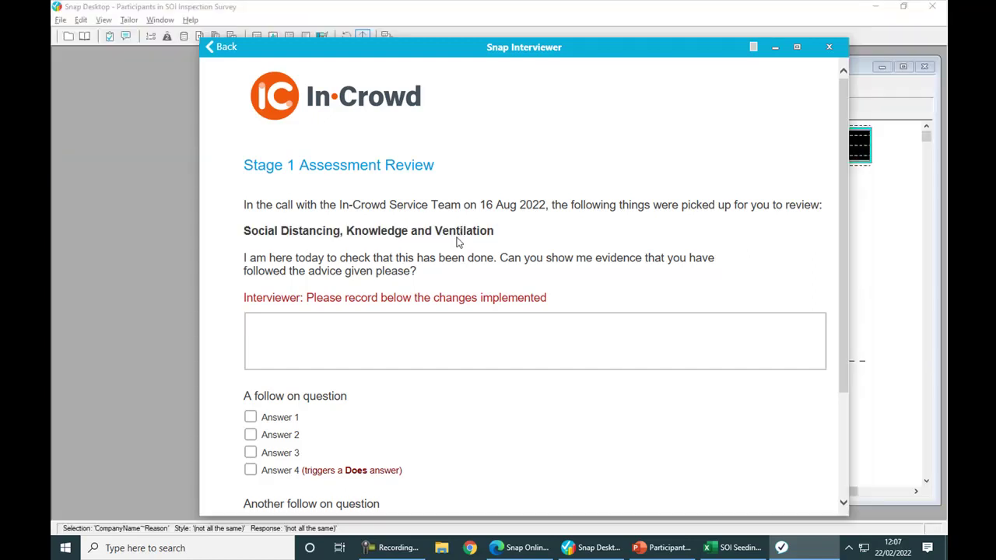
pyautogui.scroll(-2, 458, 243)
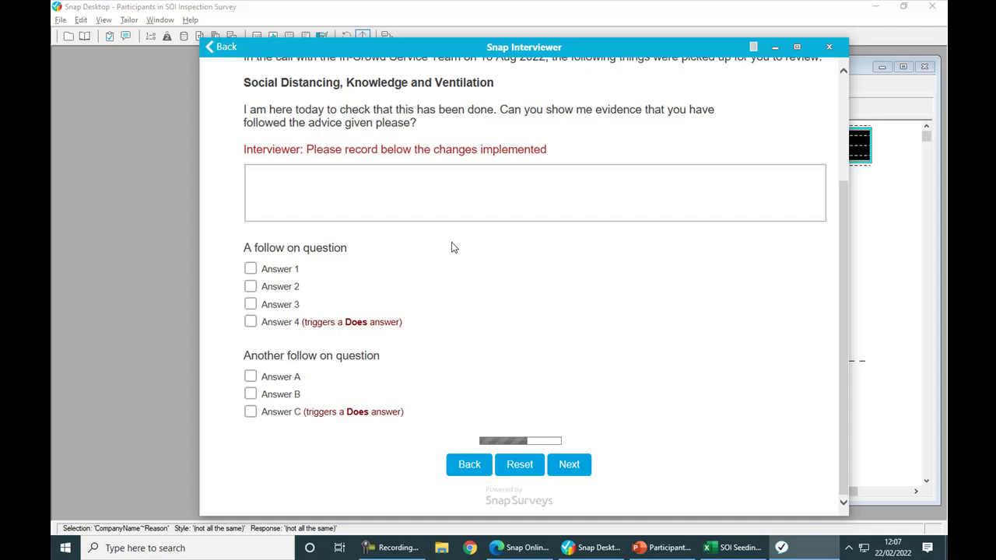
pyautogui.click(251, 288)
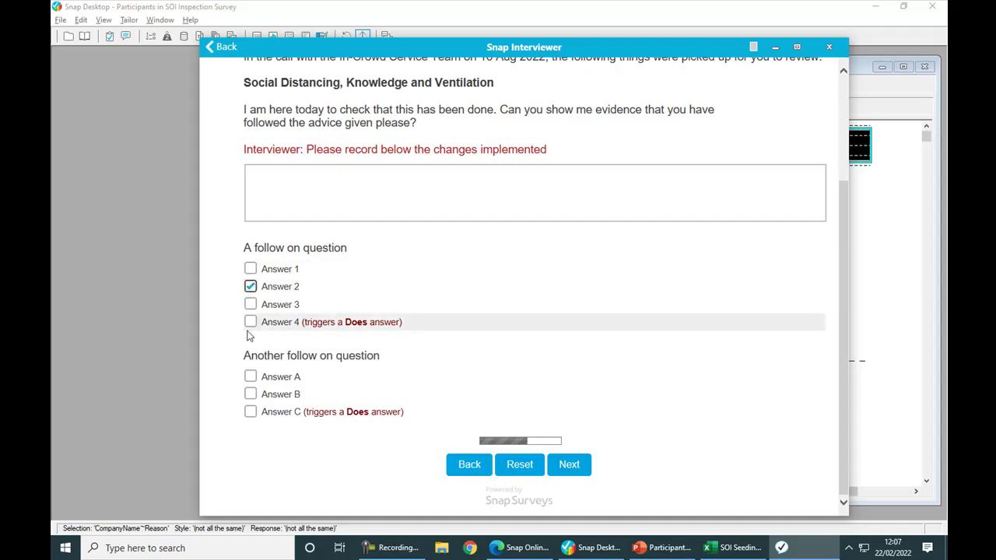
# Answer the second follow-on question with Answer C, then go back and change it to Answer B.
pyautogui.click(249, 413)
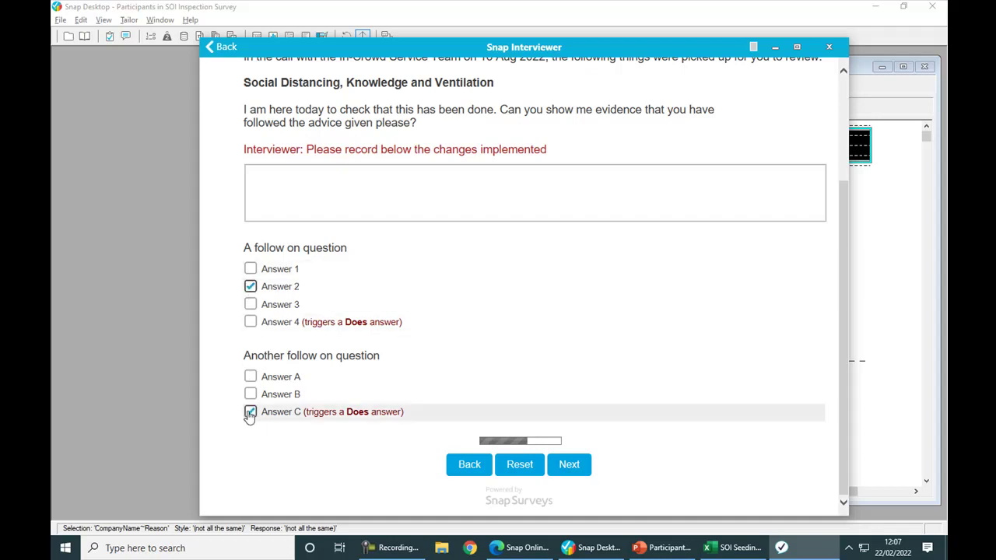
pyautogui.click(562, 471)
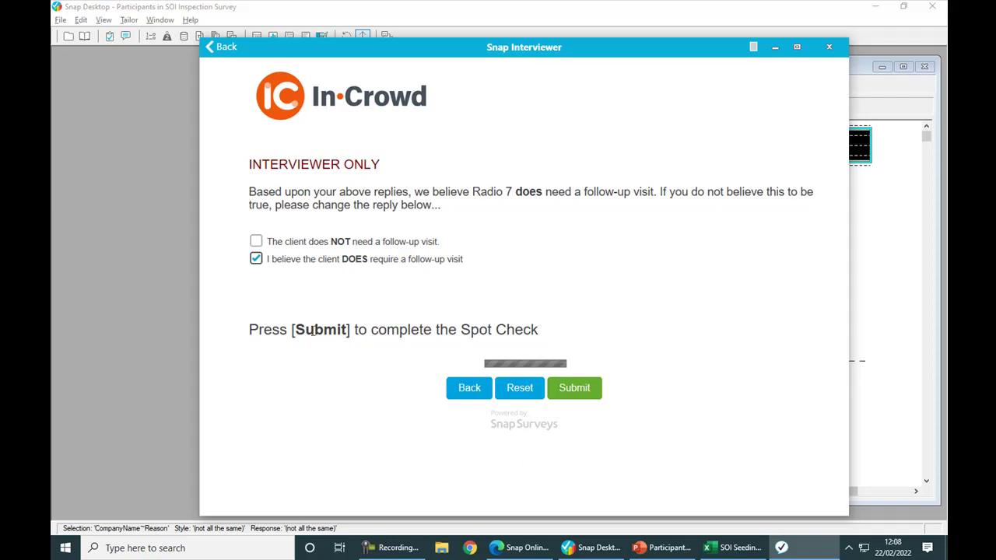
pyautogui.click(464, 389)
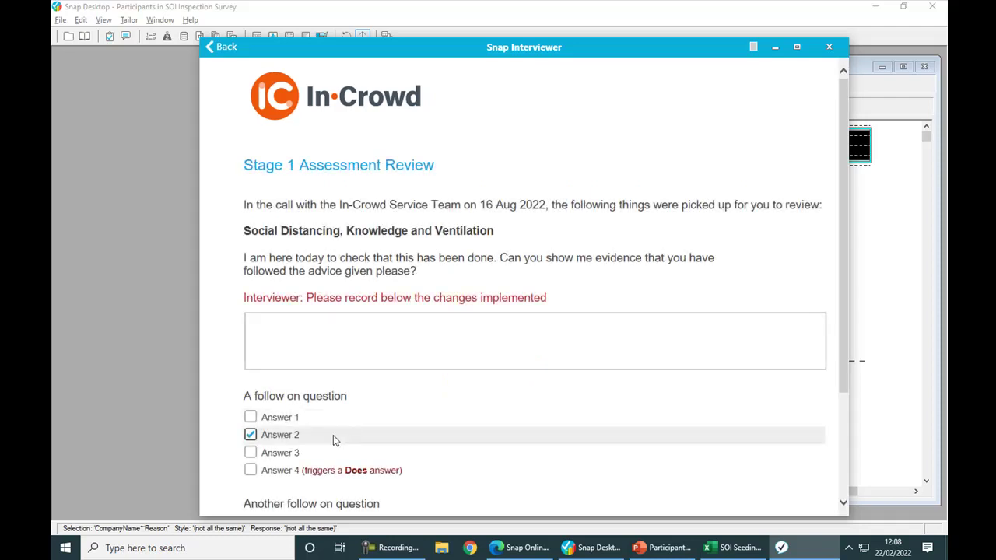
pyautogui.scroll(-2, 333, 435)
pyautogui.click(250, 394)
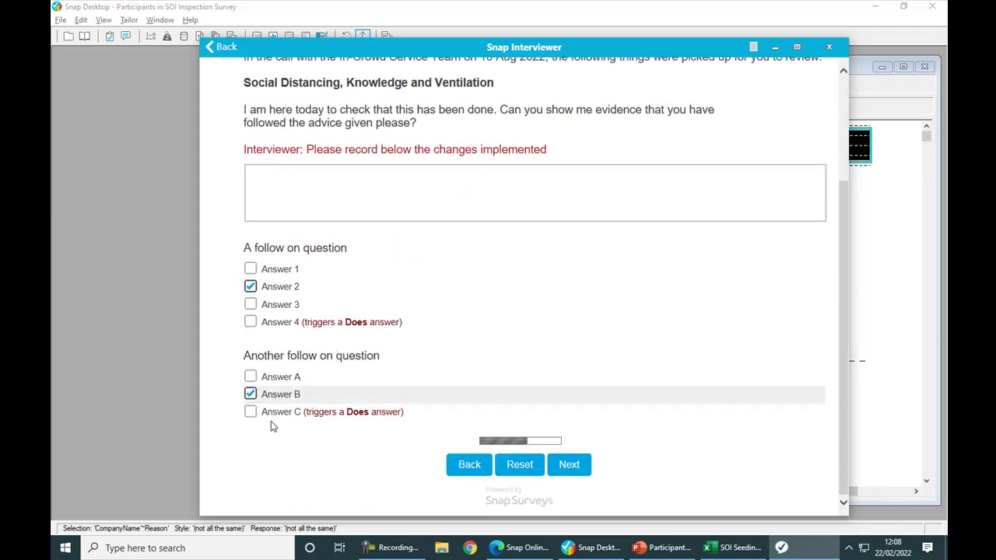
pyautogui.click(569, 465)
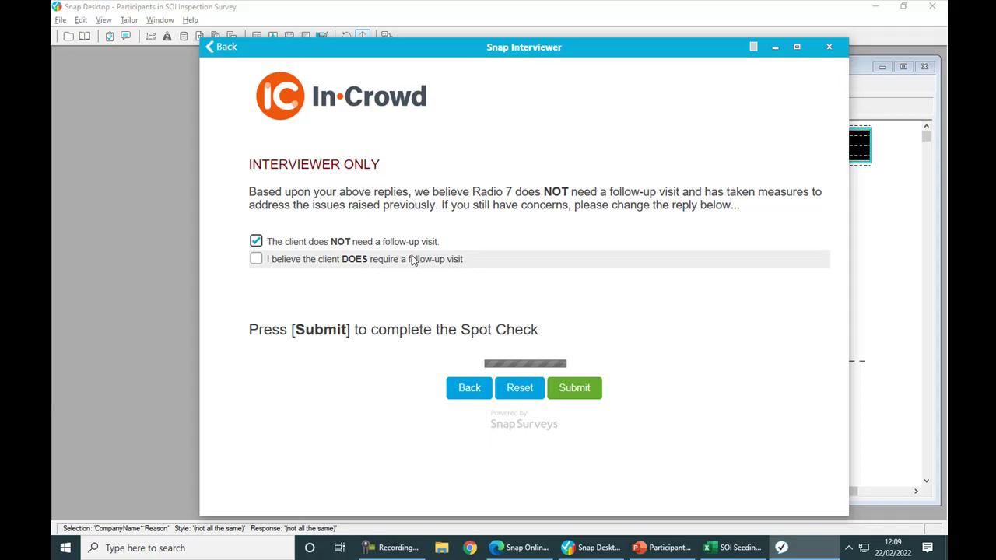
# Mark that a follow-up visit is required, submit the response, and sync from the survey list.
pyautogui.click(413, 261)
pyautogui.click(580, 390)
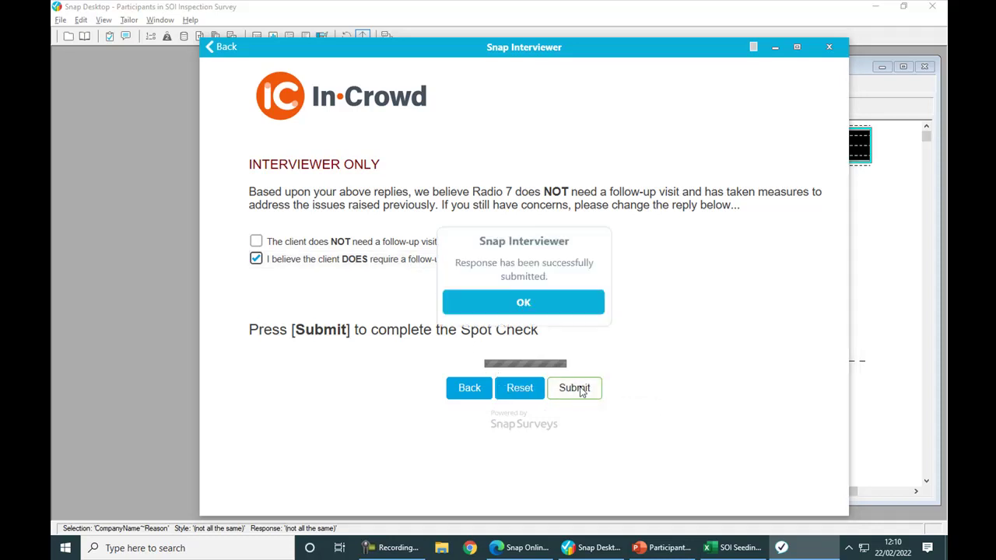
pyautogui.click(548, 307)
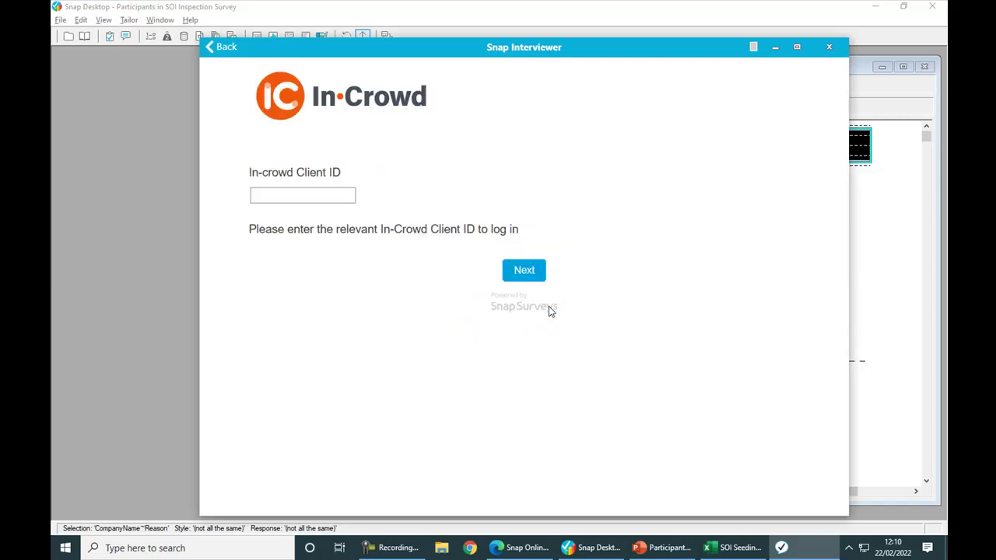
pyautogui.click(223, 50)
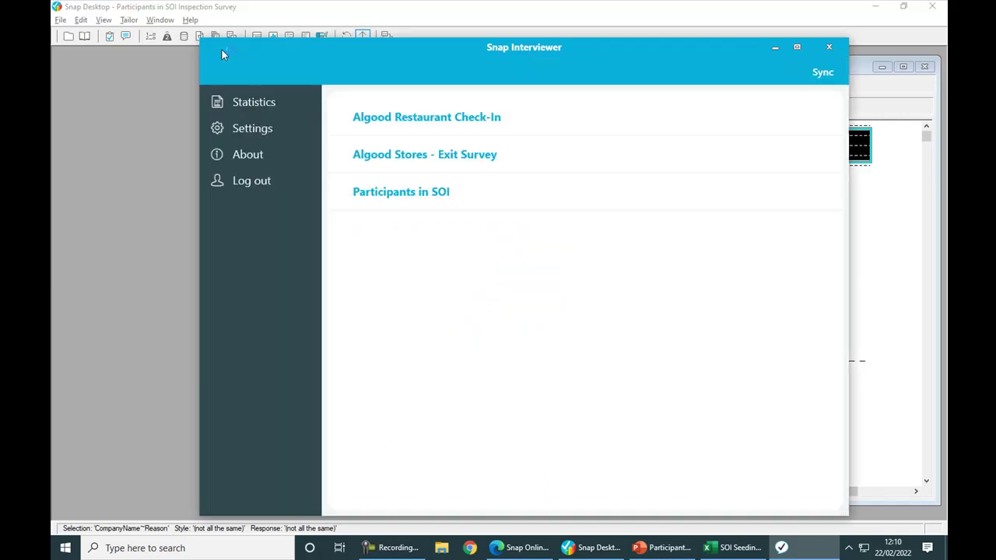
pyautogui.click(821, 72)
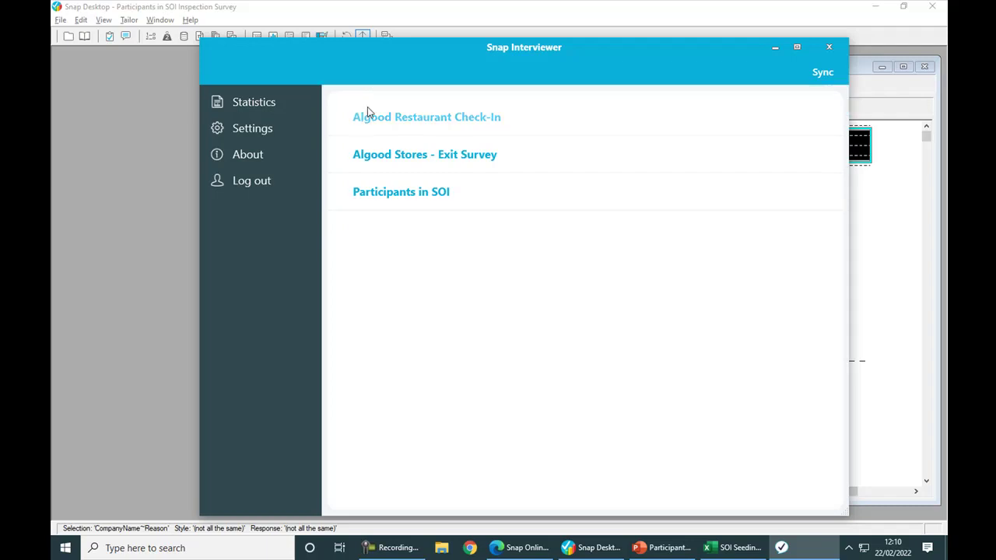
# Check Snap Online's Participant list shows one Completed participant, then return to Snap Interviewer.
pyautogui.hotkey('alt', 'Tab')
pyautogui.hotkey('alt', 'Tab')
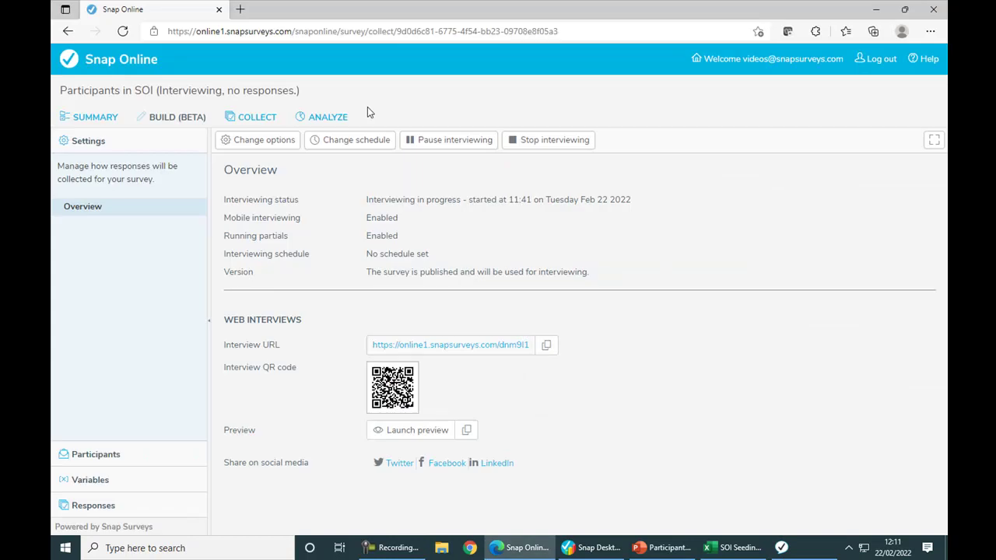
pyautogui.click(108, 456)
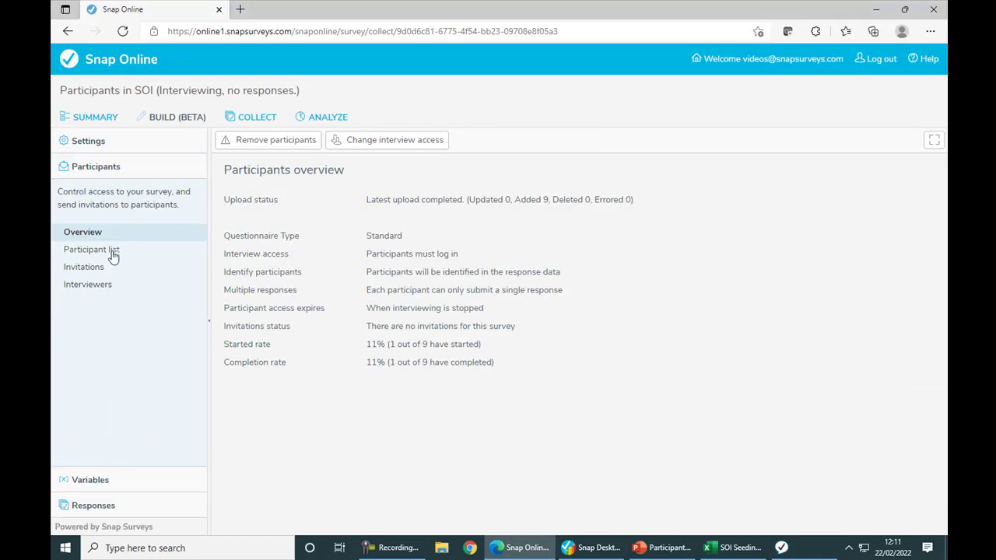
pyautogui.click(113, 254)
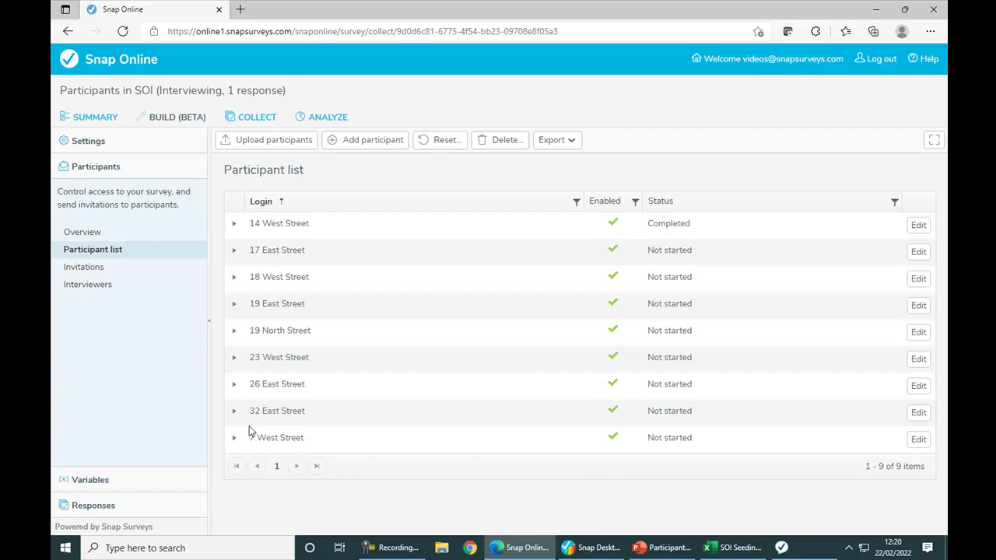
pyautogui.hotkey('alt', 'Tab')
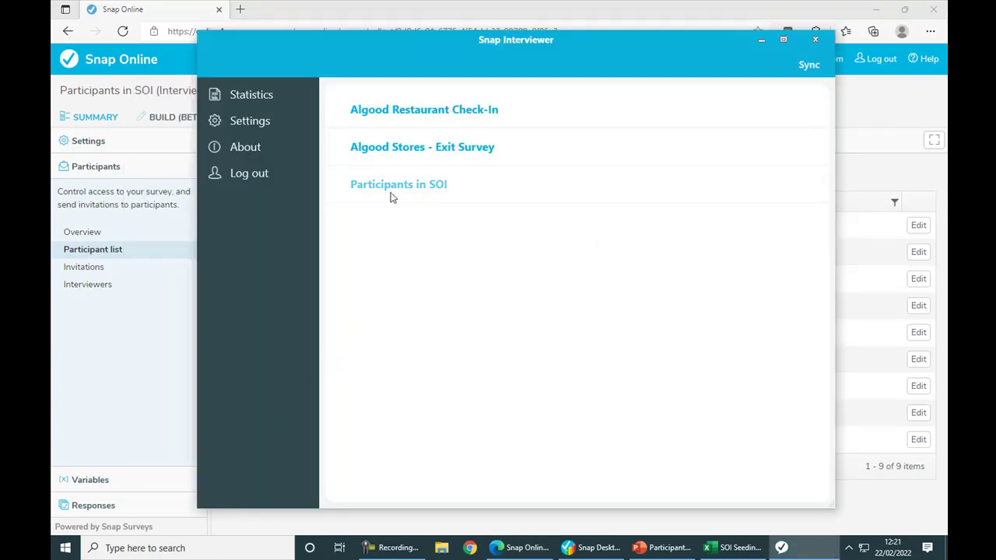
# Try a new Participants in SOI interview with a second client ID, which is rejected, then switch to Excel.
pyautogui.click(393, 187)
pyautogui.click(307, 189)
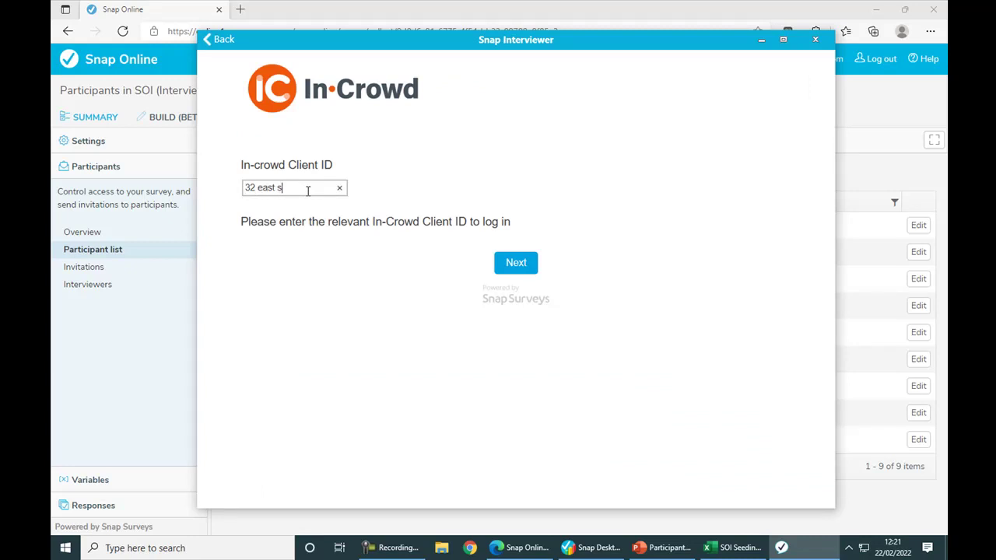
pyautogui.click(506, 265)
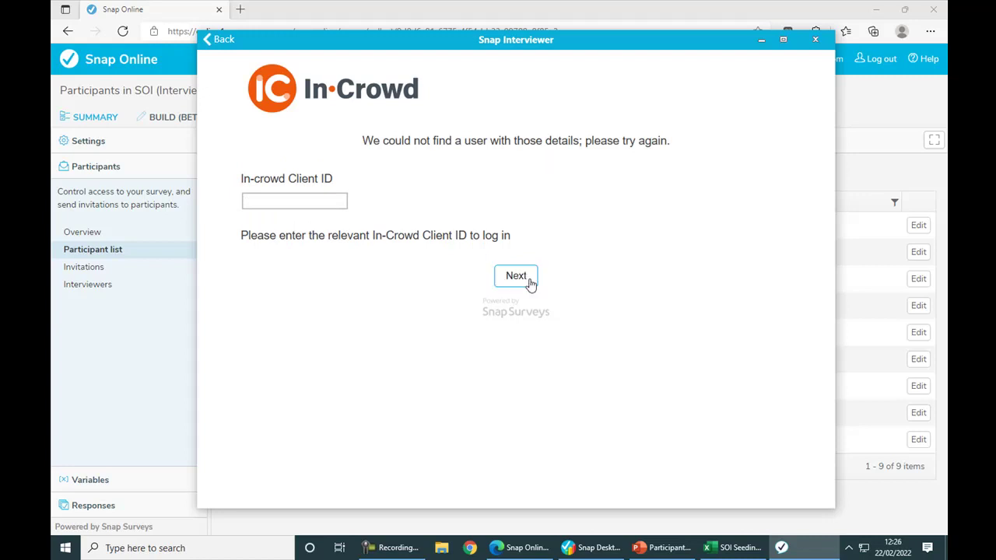
pyautogui.hotkey('alt', 'Tab')
pyautogui.hotkey('alt', 'Tab')
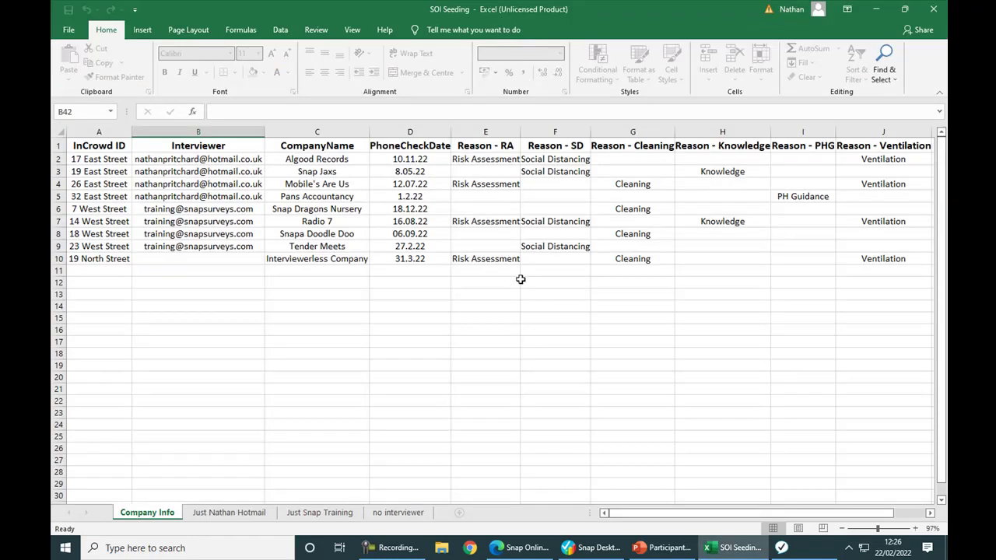
# Compare the filled Interviewer cells B2:B9 with the empty B10 entry, then switch to Snap Interviewer.
pyautogui.click(119, 261)
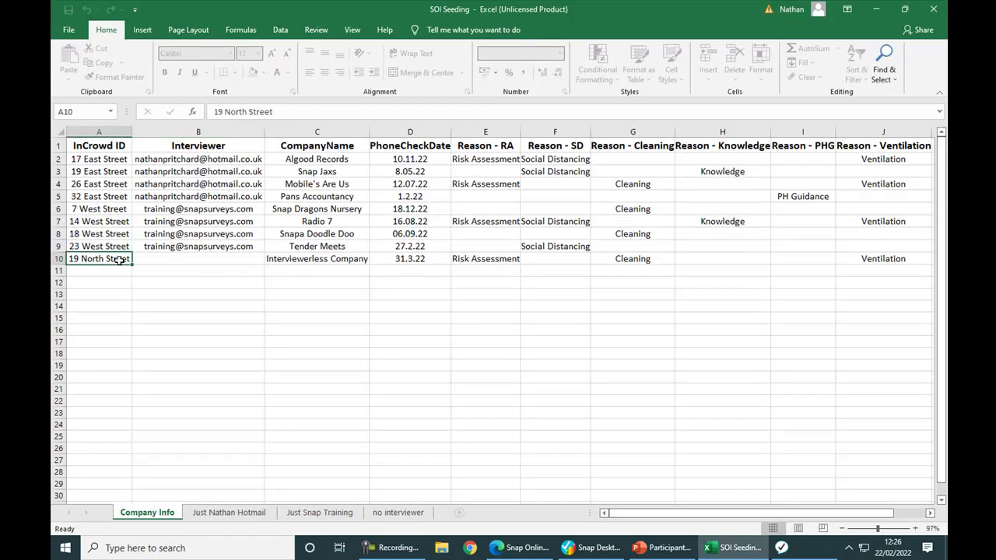
pyautogui.click(159, 260)
pyautogui.moveTo(221, 159); pyautogui.dragTo(217, 249)
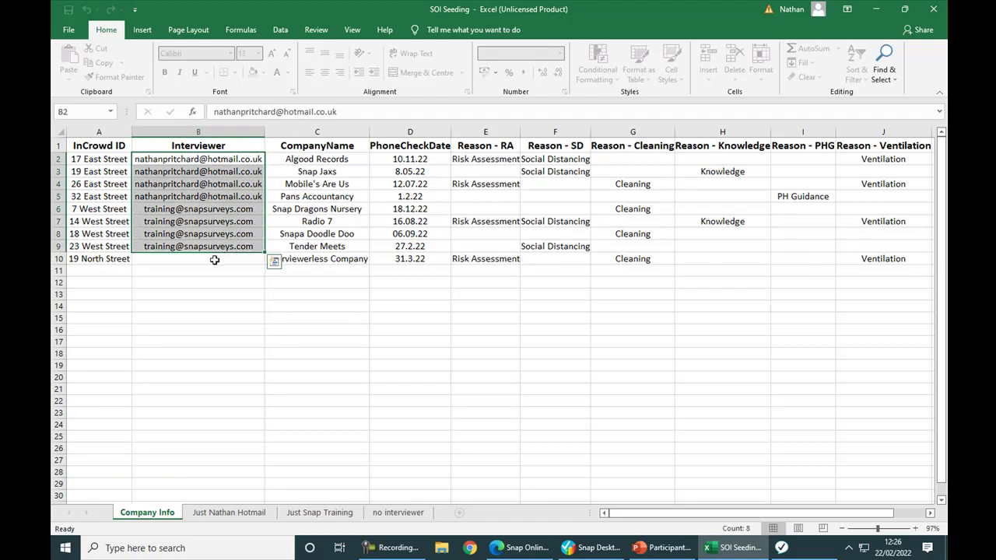
pyautogui.click(215, 259)
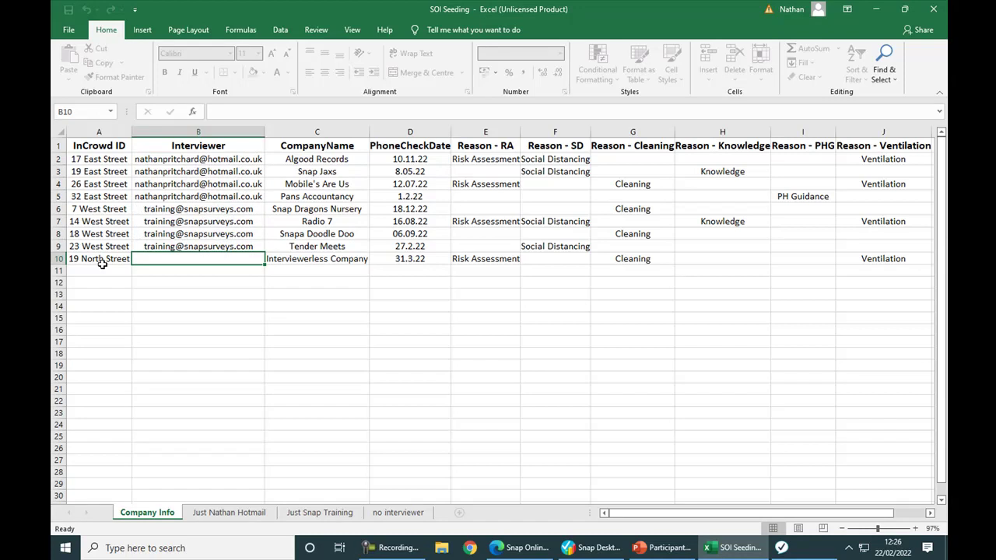
pyautogui.hotkey('alt', 'Tab')
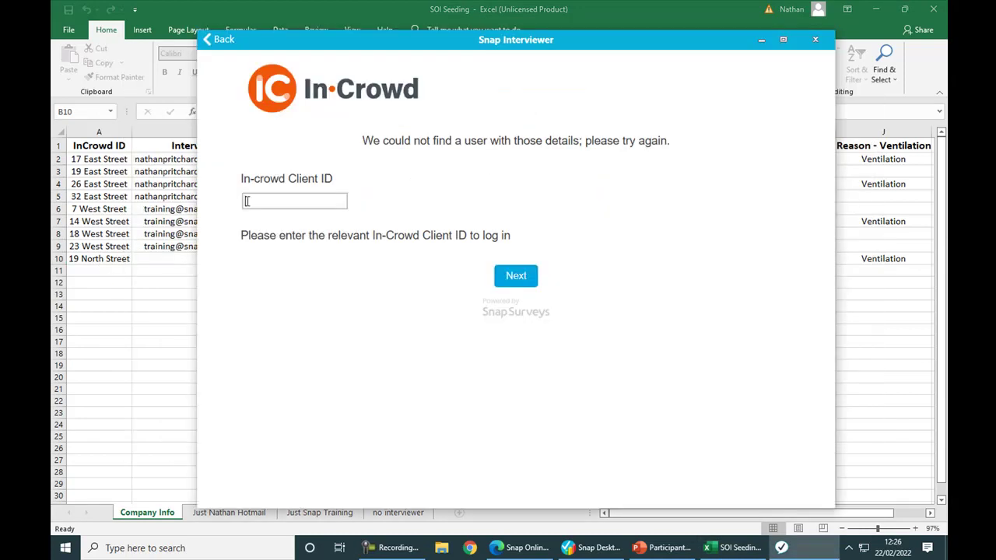
# Start an interview with the next client ID and confirm Interviewerless Company is correct.
pyautogui.click(508, 284)
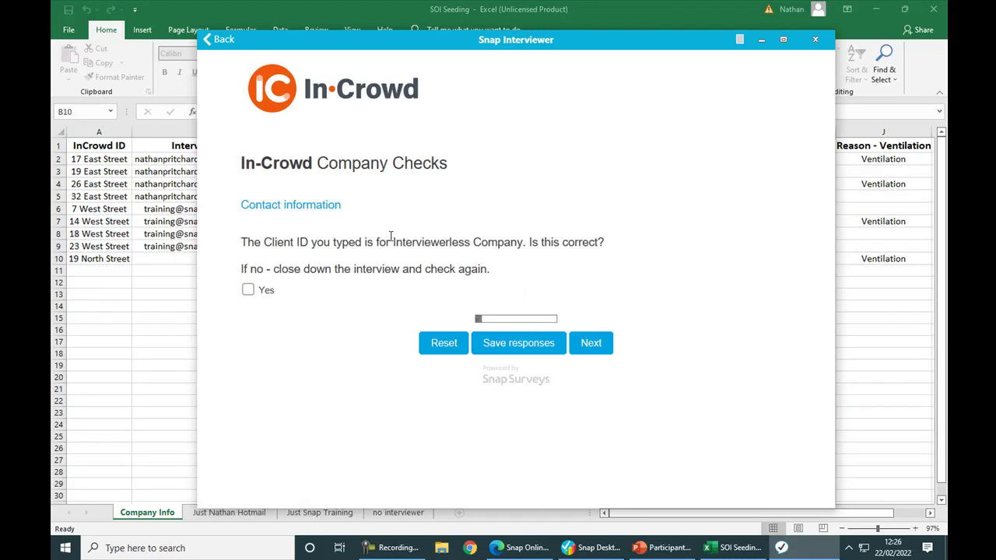
pyautogui.moveTo(394, 243); pyautogui.dragTo(529, 243)
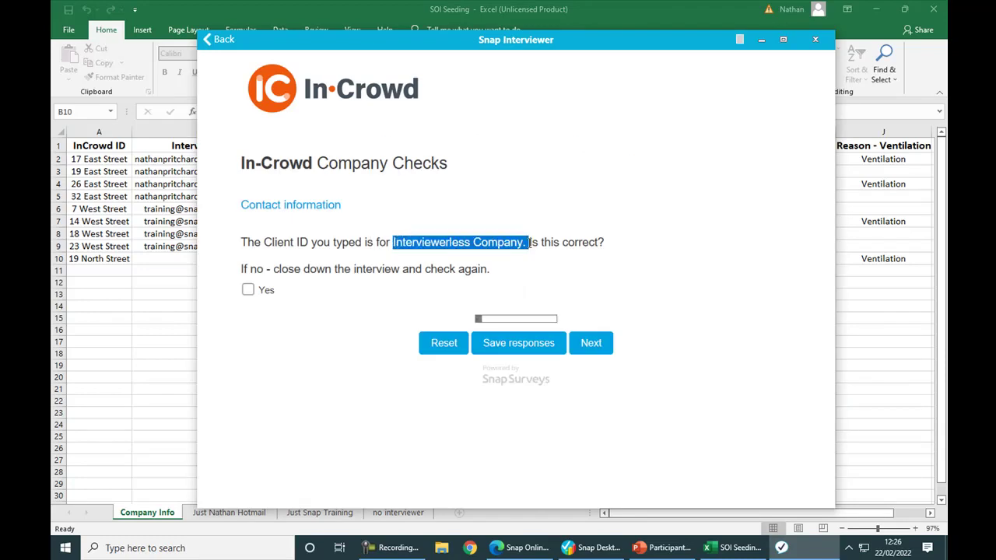
pyautogui.click(248, 290)
pyautogui.click(594, 344)
# Save the interview as a partial named after the client ID, then return to the spreadsheet.
pyautogui.scroll(-3, 600, 350)
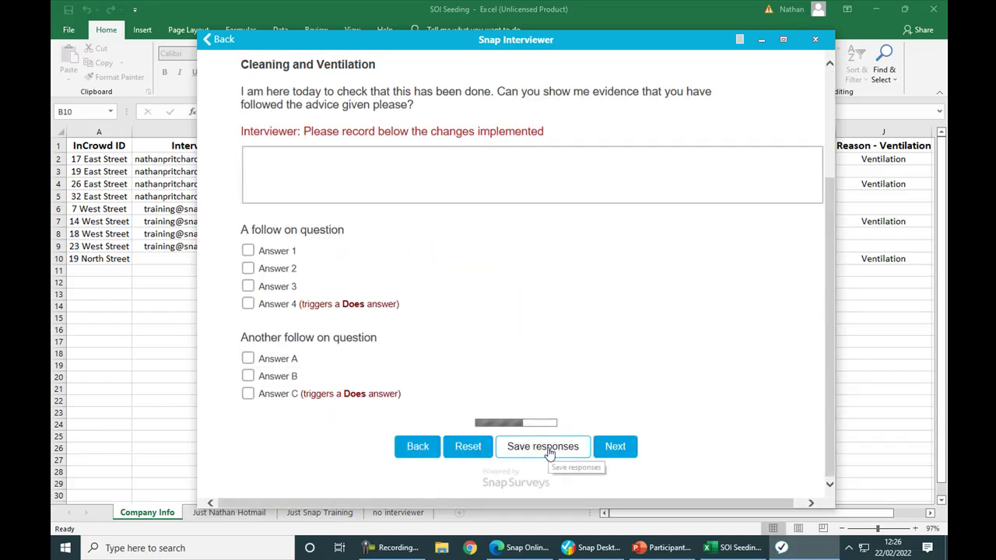
pyautogui.click(550, 451)
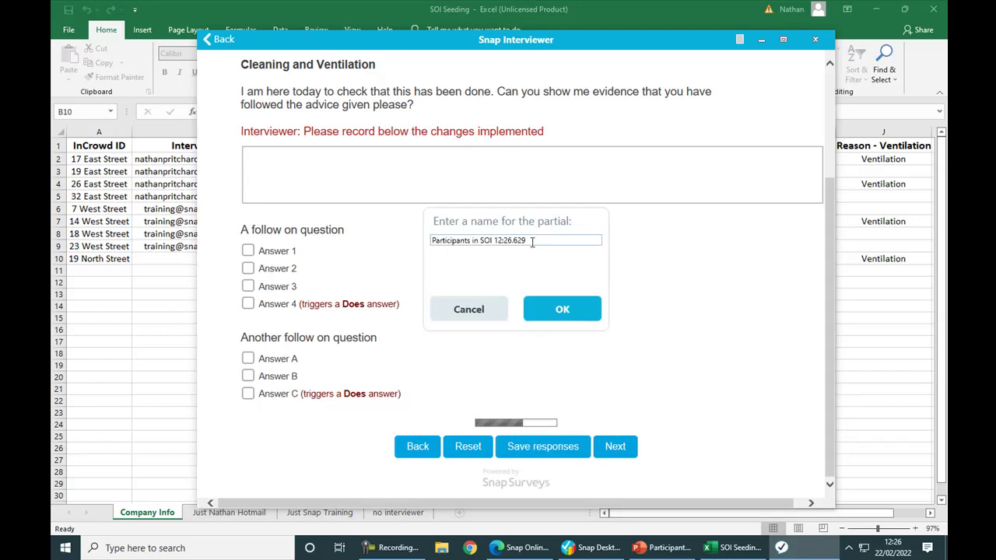
pyautogui.moveTo(532, 240); pyautogui.dragTo(408, 244)
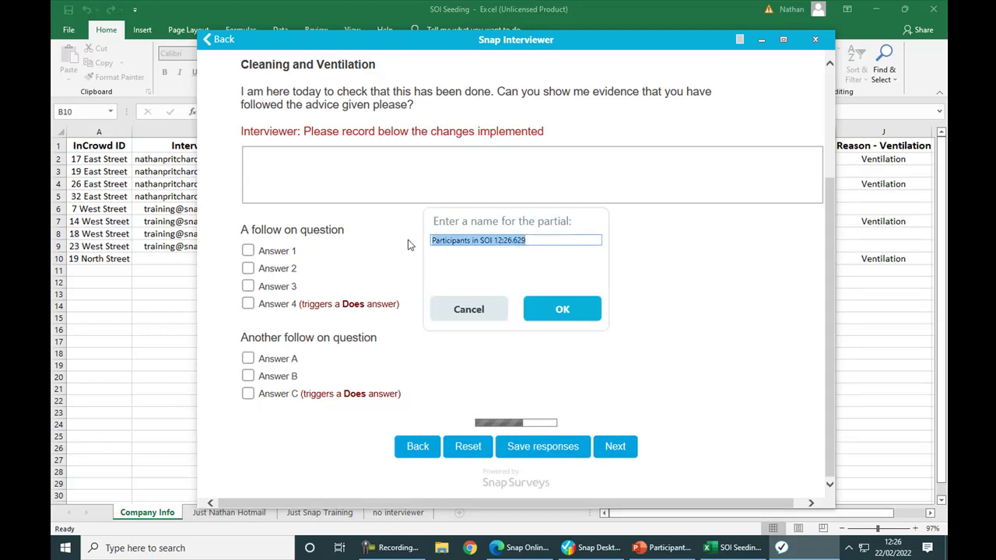
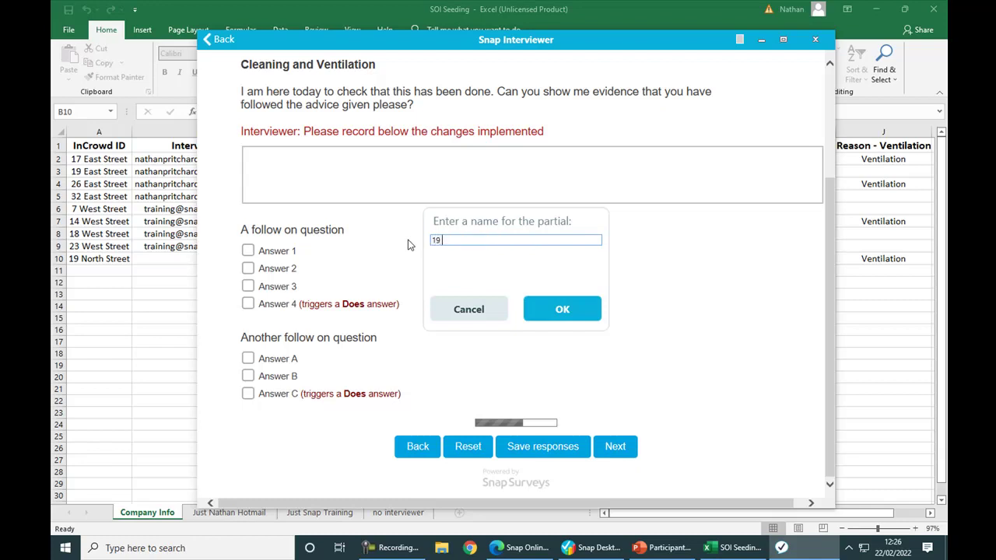
pyautogui.click(550, 311)
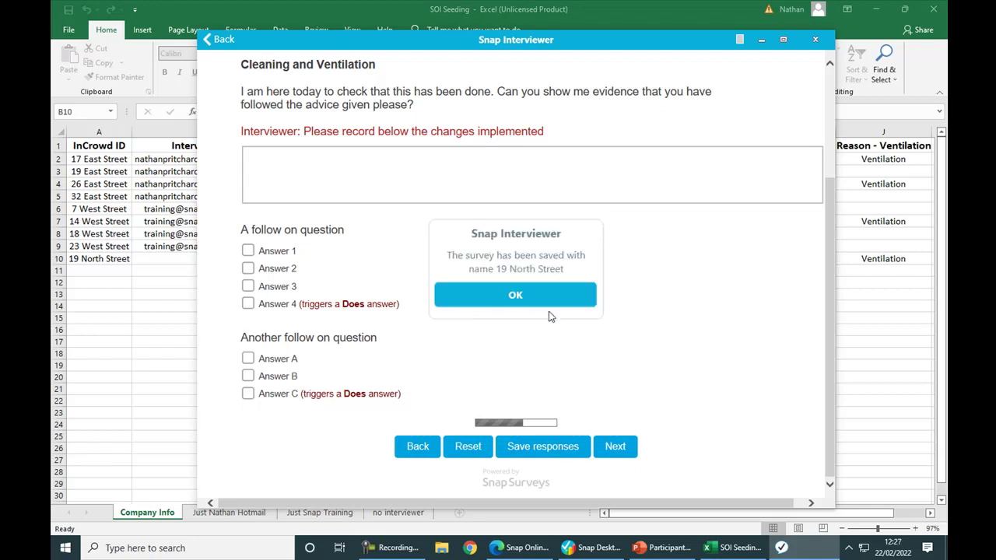
pyautogui.click(544, 299)
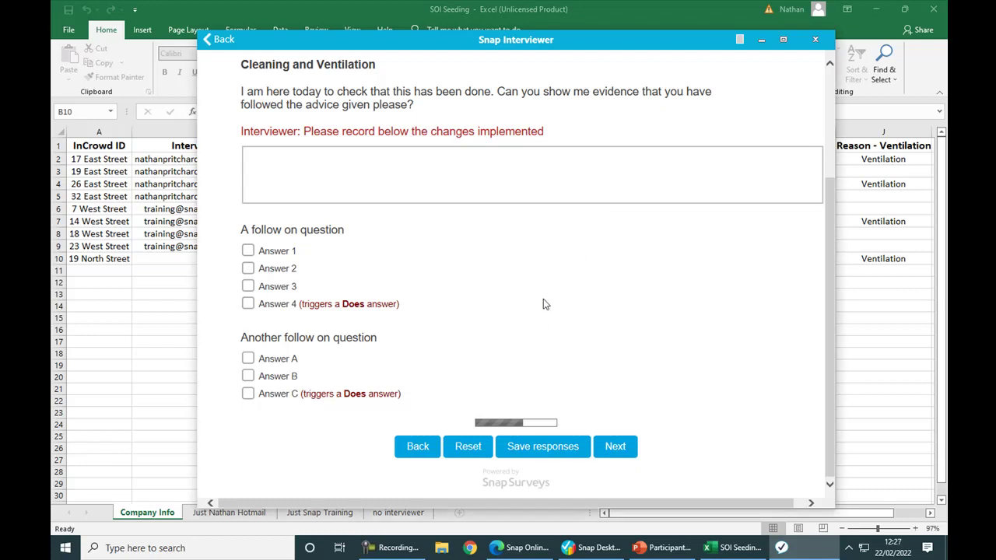
pyautogui.click(276, 503)
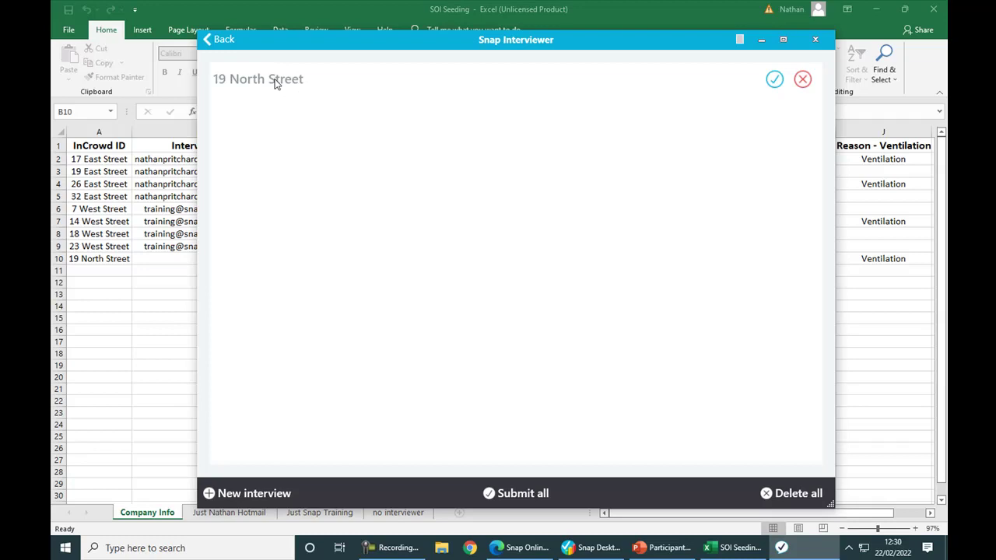
pyautogui.click(102, 272)
# Browse the interviewer, Just Snap Training and no interviewer sheets, back to Company Info, then switch to Snap Online.
pyautogui.moveTo(101, 272); pyautogui.dragTo(101, 372)
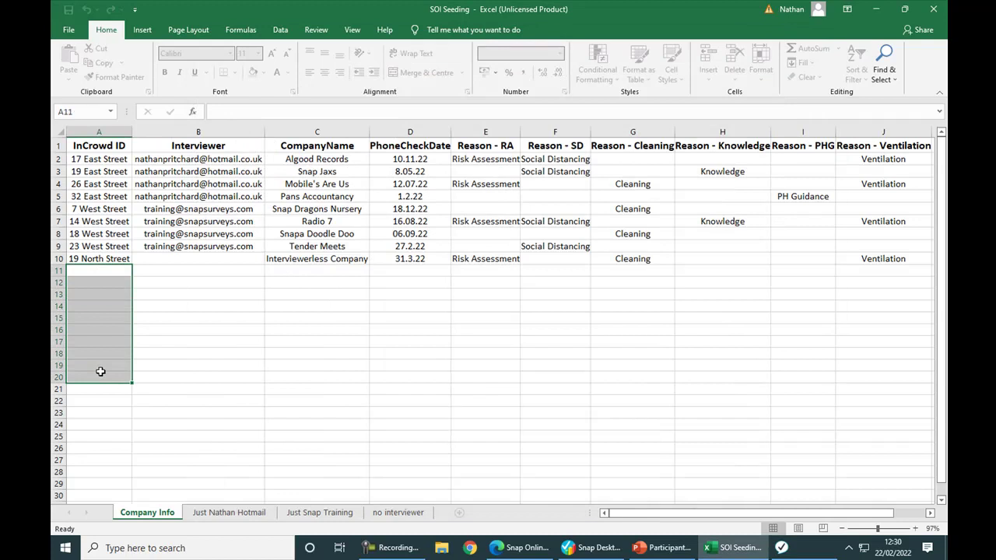
pyautogui.click(219, 514)
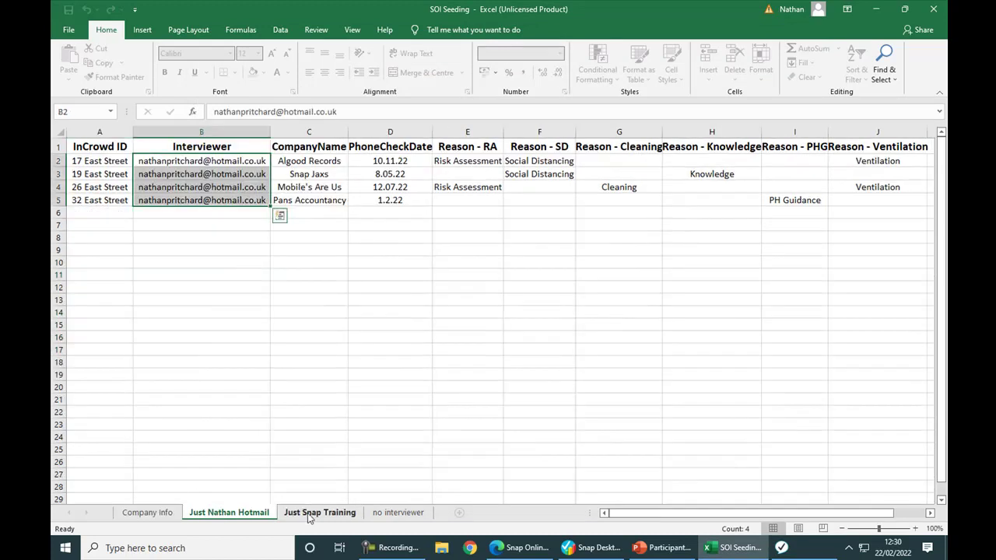
pyautogui.click(317, 513)
pyautogui.click(379, 515)
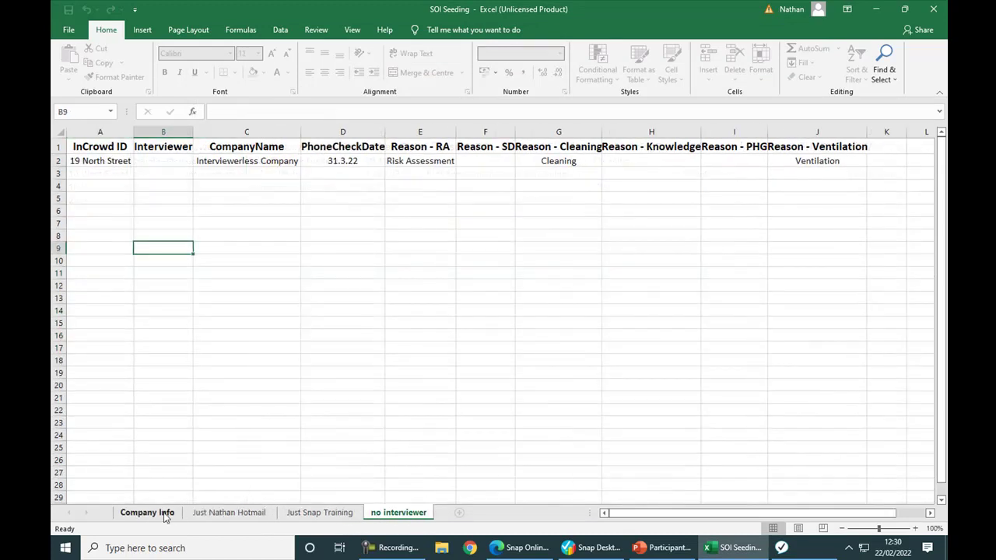
pyautogui.click(164, 515)
pyautogui.hotkey('alt', 'Tab')
pyautogui.hotkey('alt', 'Tab')
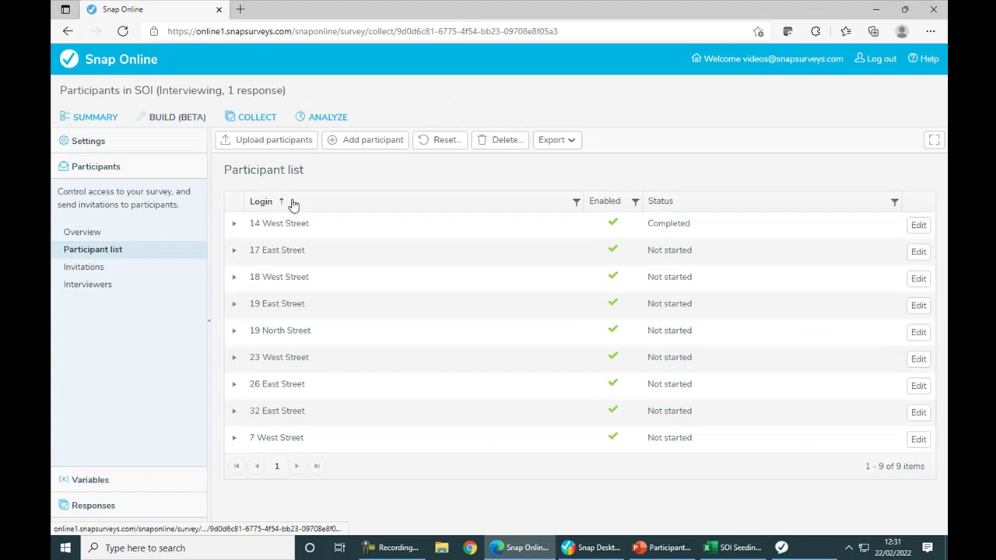
pyautogui.click(296, 148)
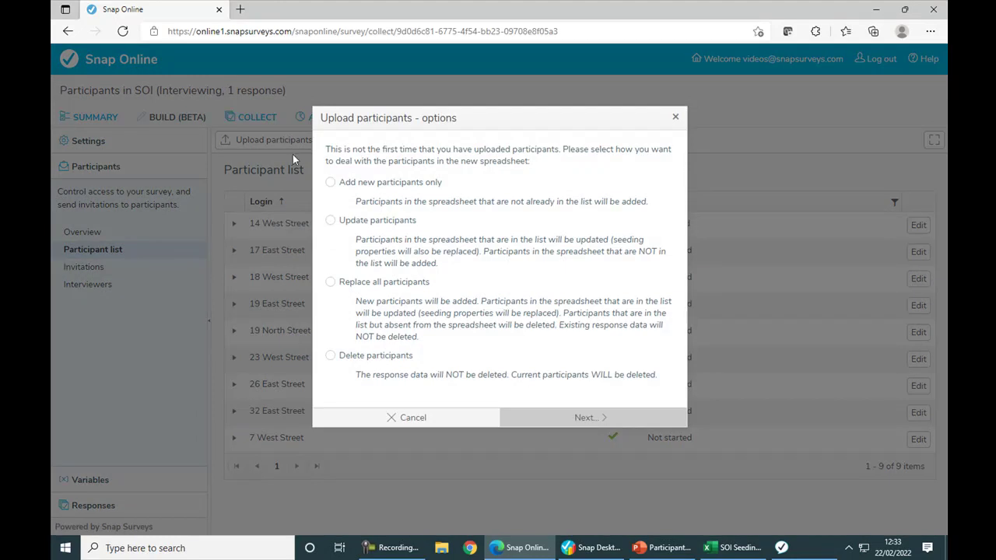
pyautogui.click(331, 183)
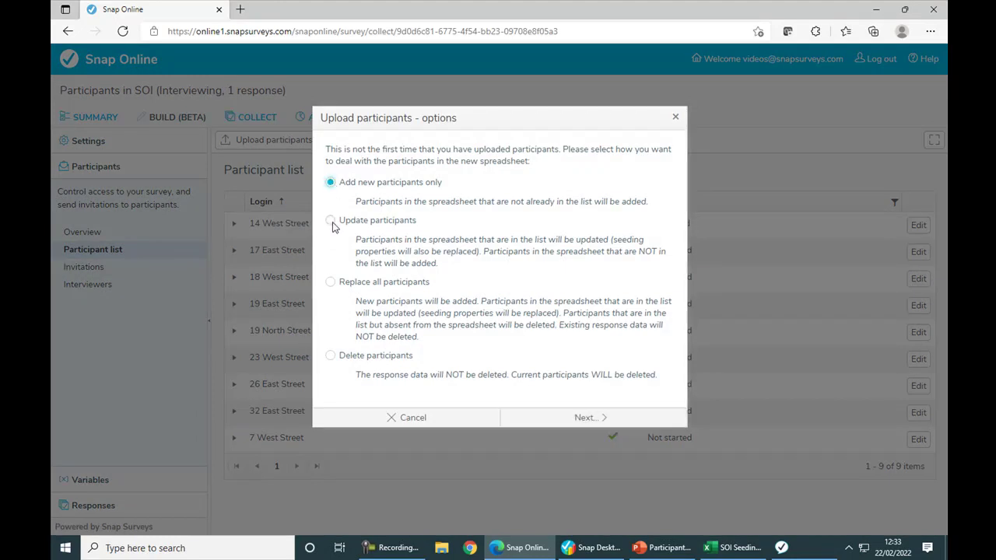
pyautogui.click(331, 221)
pyautogui.click(330, 283)
pyautogui.click(330, 356)
pyautogui.click(396, 418)
pyautogui.click(554, 327)
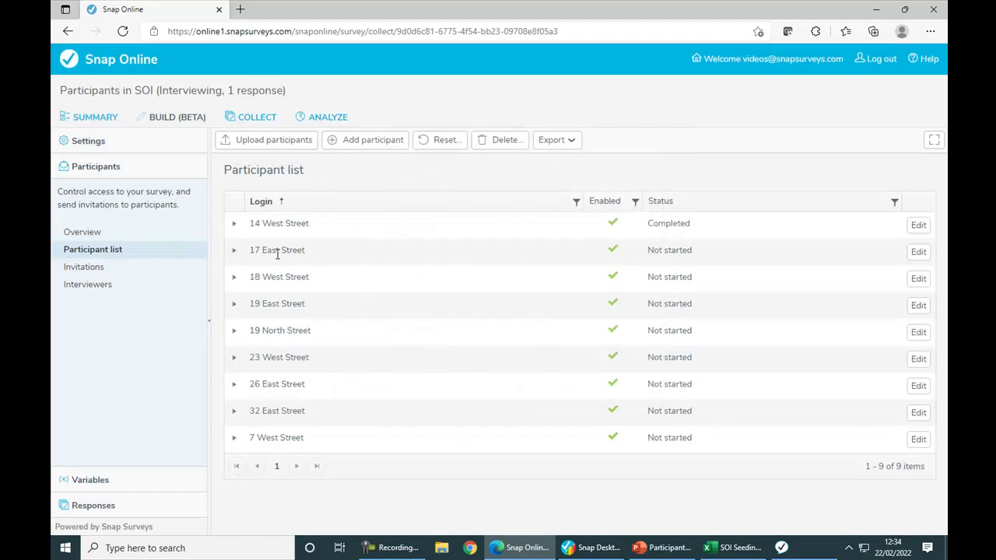
pyautogui.click(917, 260)
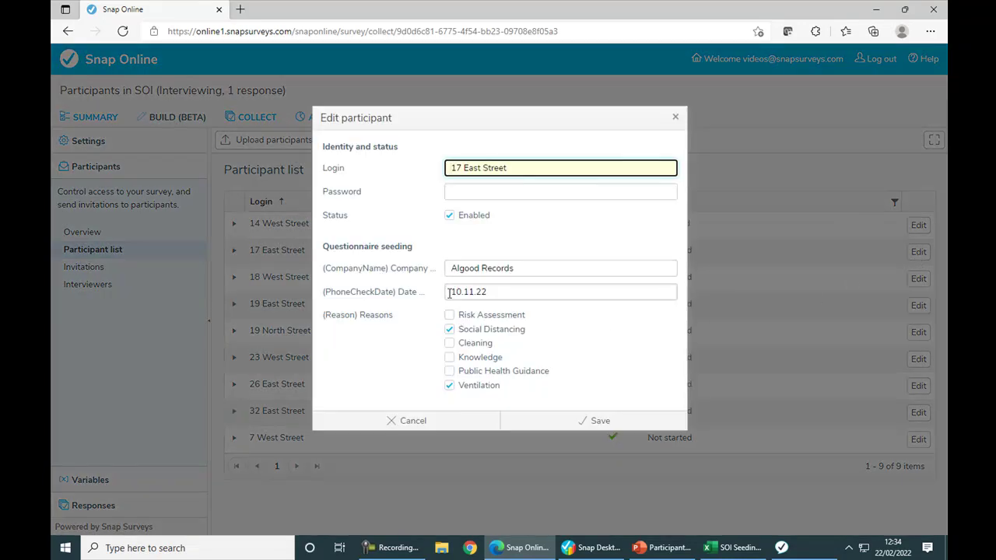
pyautogui.click(447, 424)
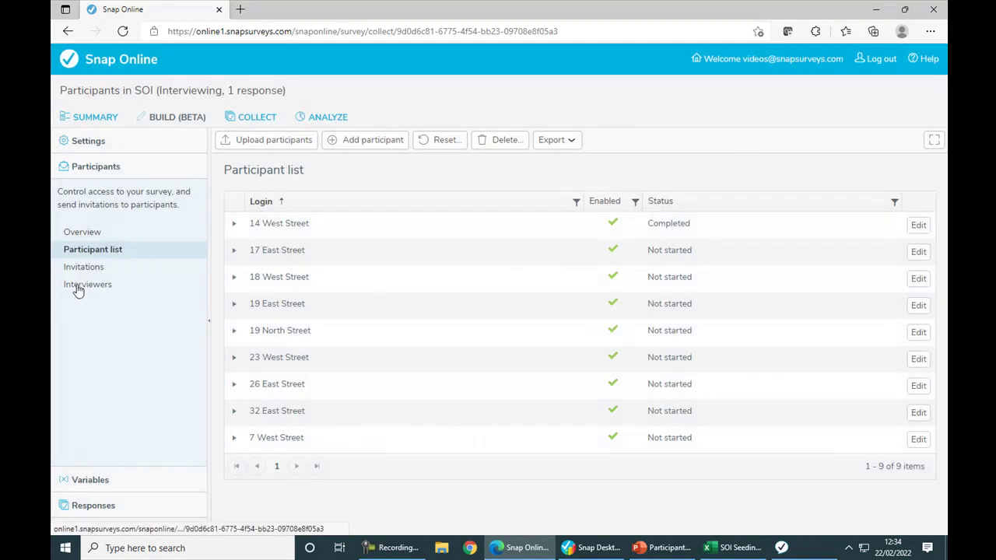
pyautogui.click(78, 288)
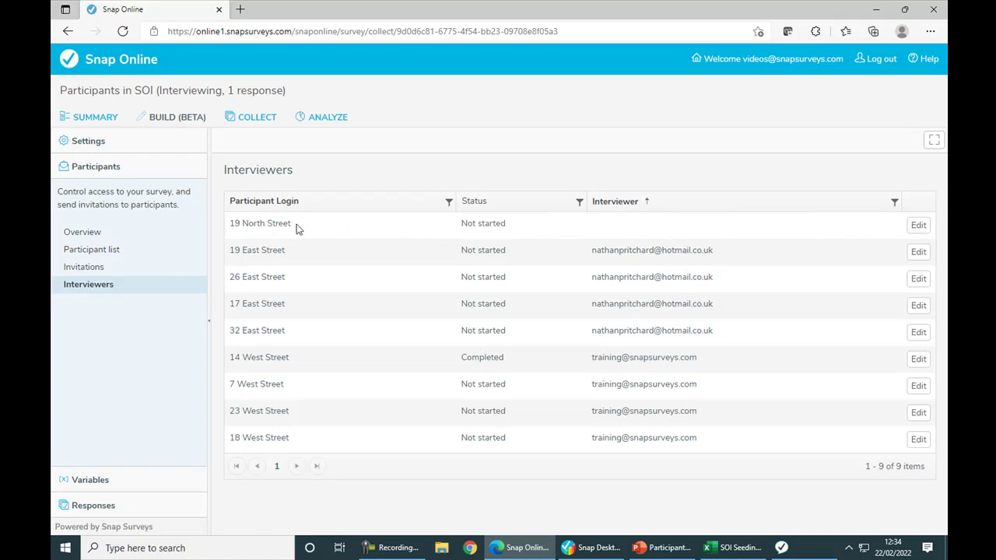
pyautogui.click(918, 225)
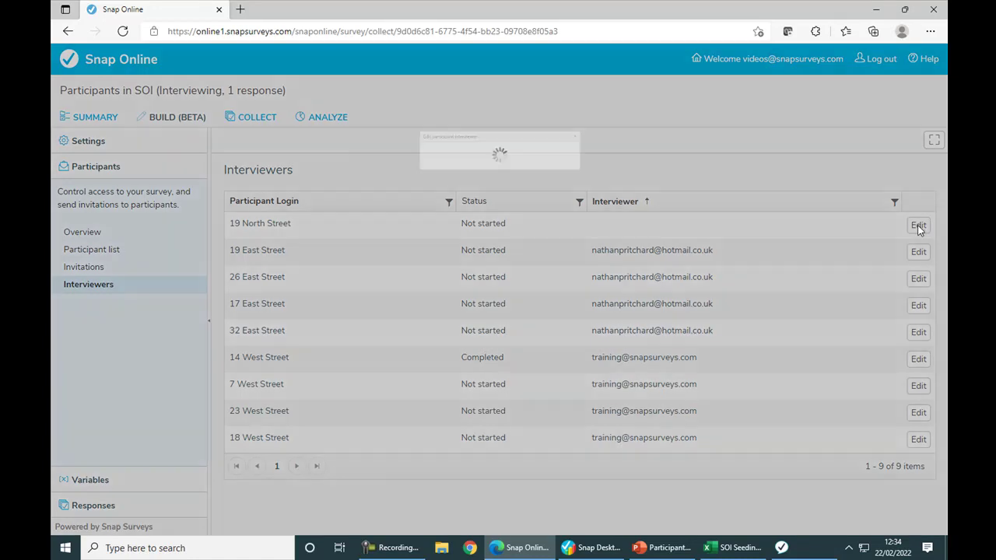
pyautogui.click(669, 182)
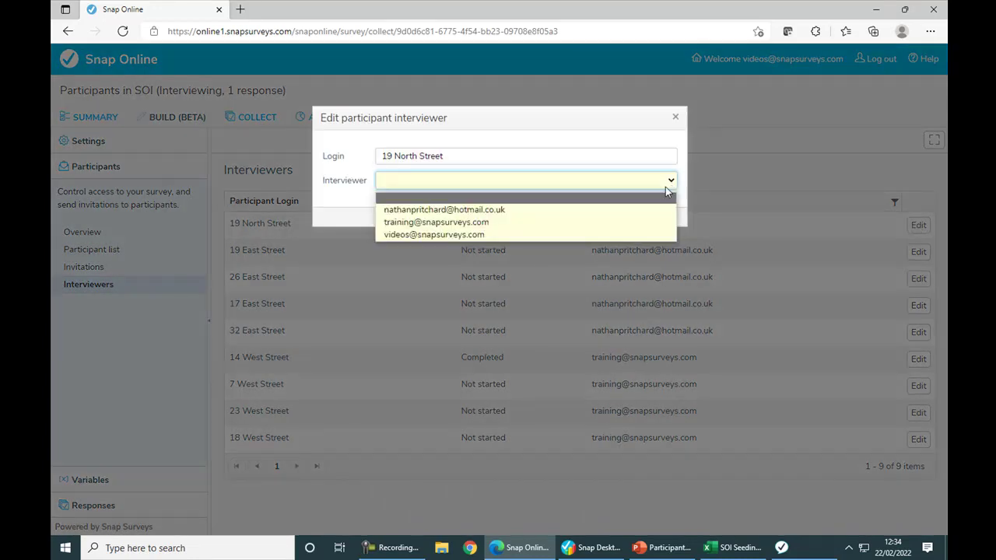
pyautogui.click(651, 211)
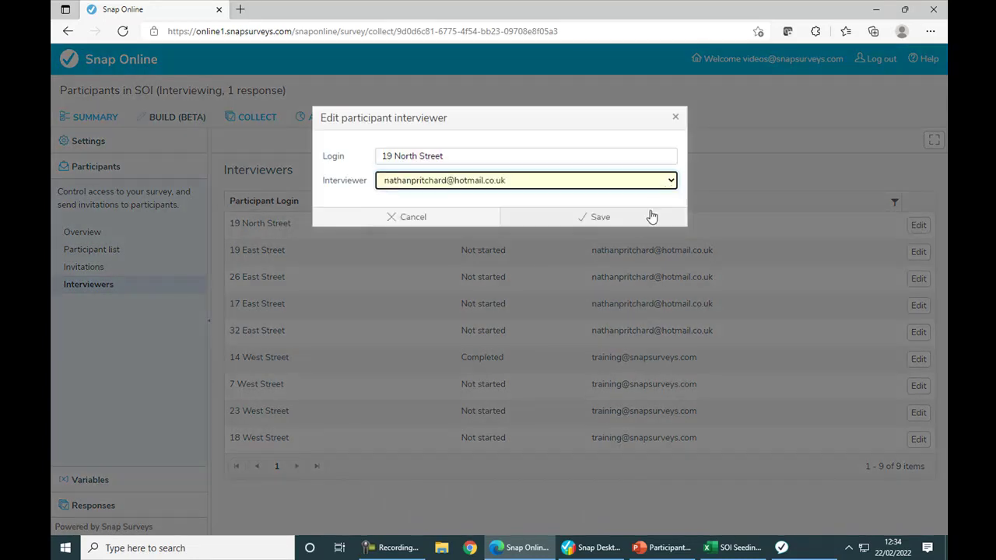
pyautogui.click(630, 221)
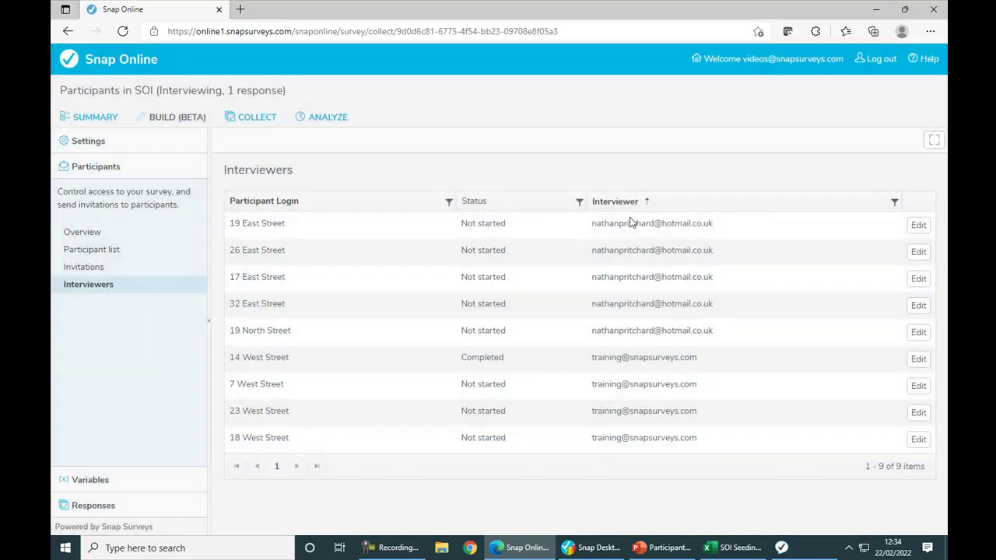